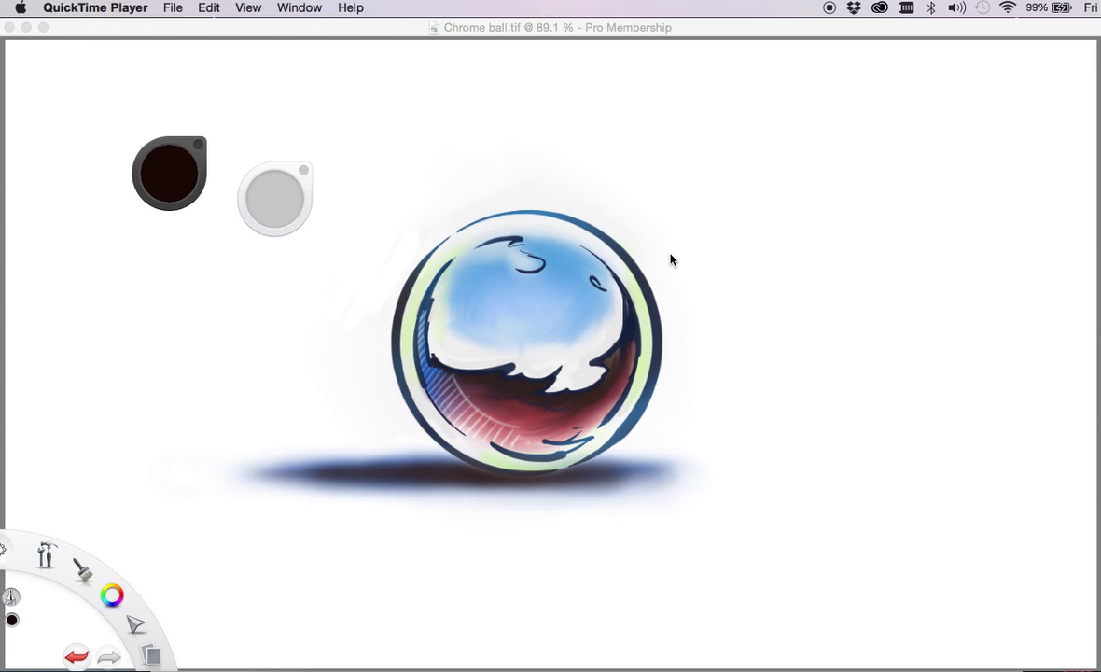
Switch to SketchBook with the Chrome ball.tif drawing and shift the brush palette slightly up and inward on the canvas.
left_click(723, 294)
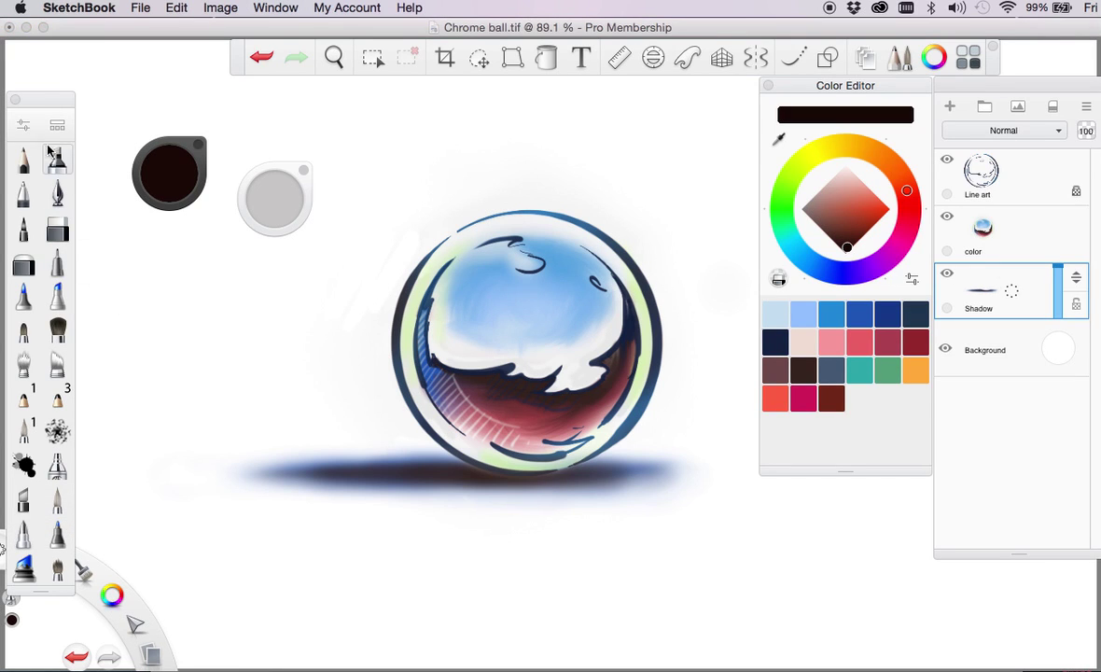
left_click_drag(49, 104, 61, 63)
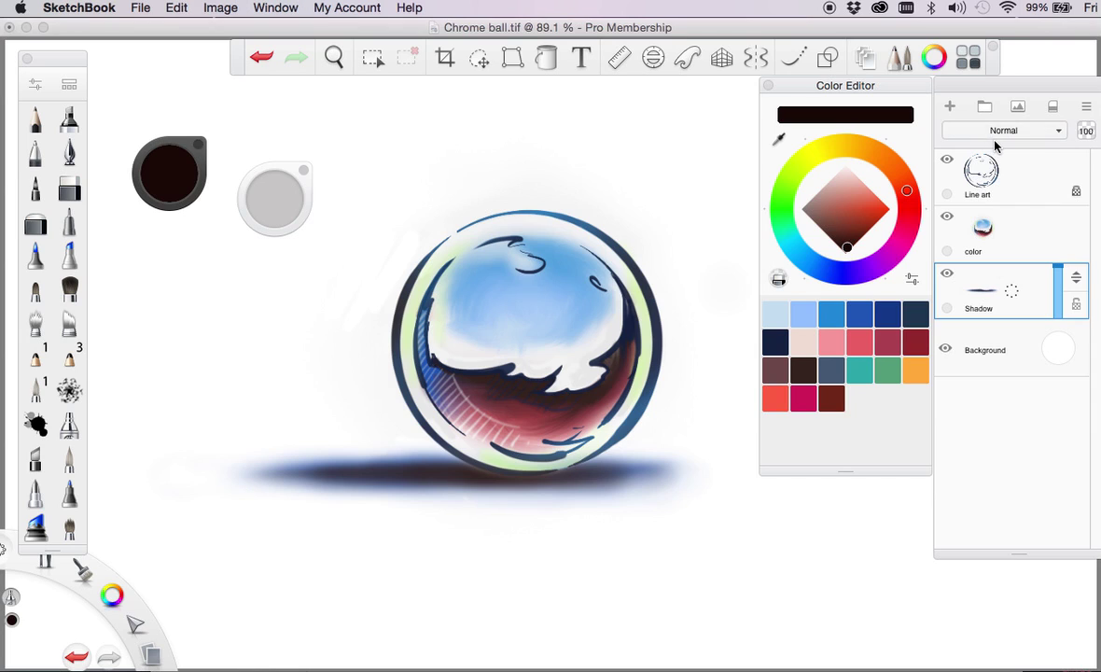
Examine what the Line art, color and Shadow layers contribute by hiding them one by one and showing them again.
left_click(947, 160)
left_click(947, 216)
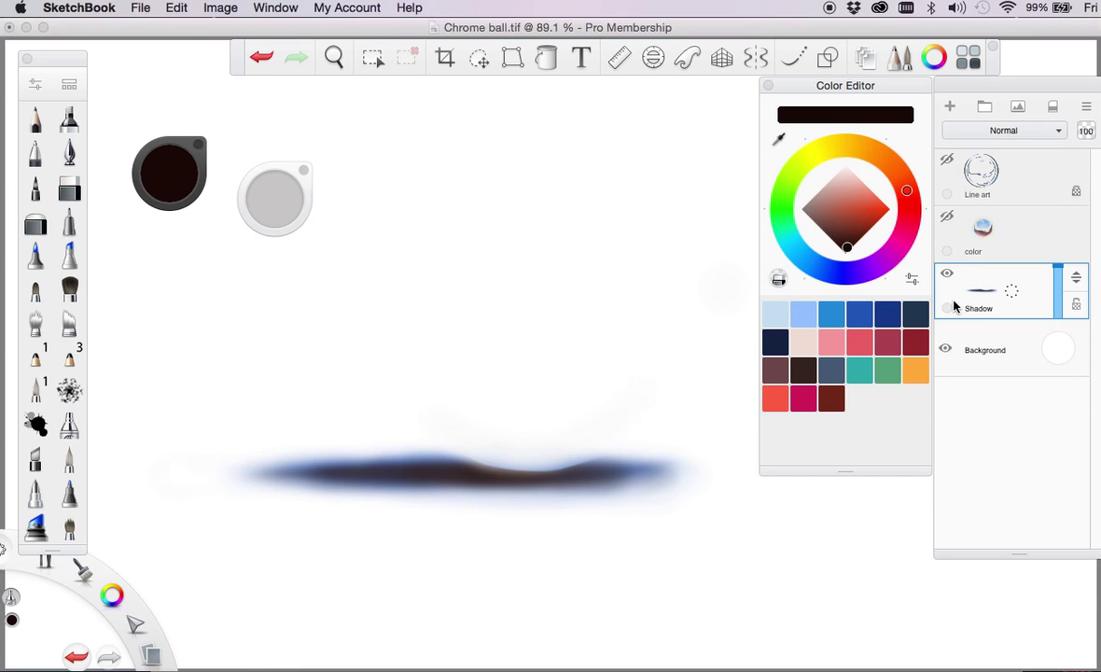
left_click(947, 273)
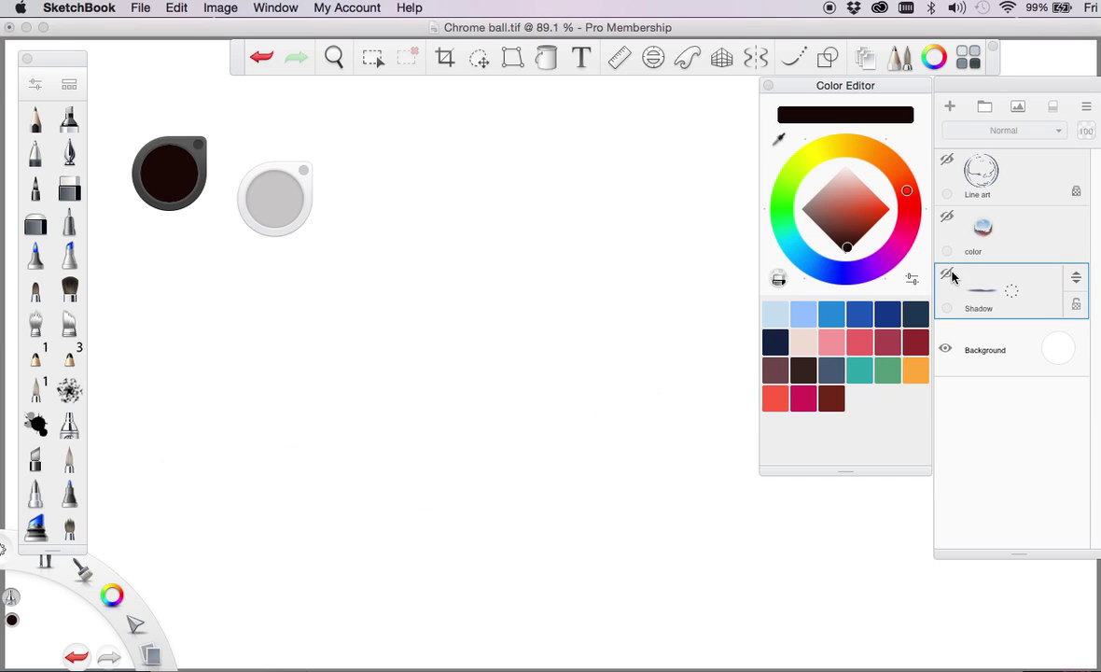
left_click(947, 273)
left_click(947, 216)
left_click(947, 159)
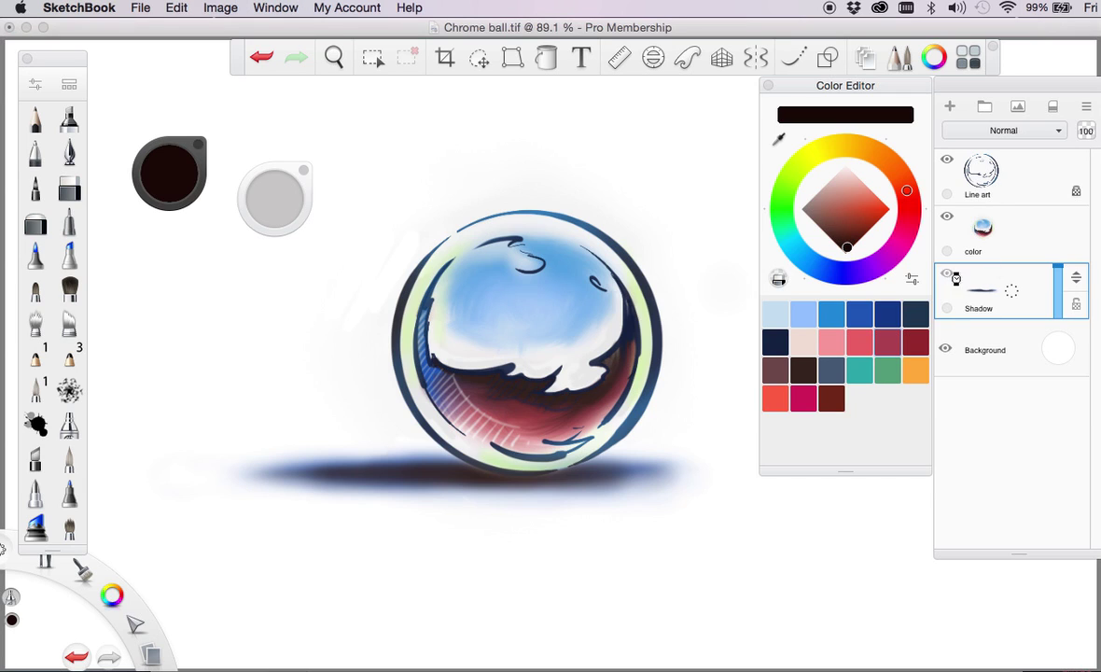
Hide the Shadow, color and Line art layers so that only the Background stays shown.
left_click(947, 274)
left_click(947, 216)
left_click(947, 160)
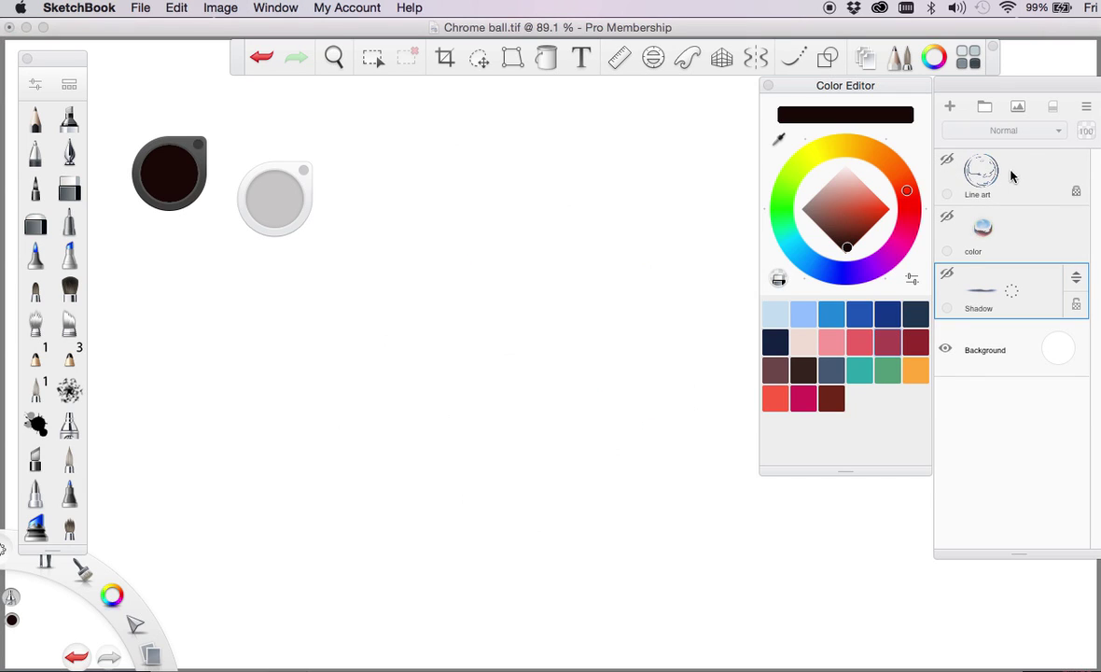
Add a new empty layer directly above the Line art layer.
left_click(1014, 177)
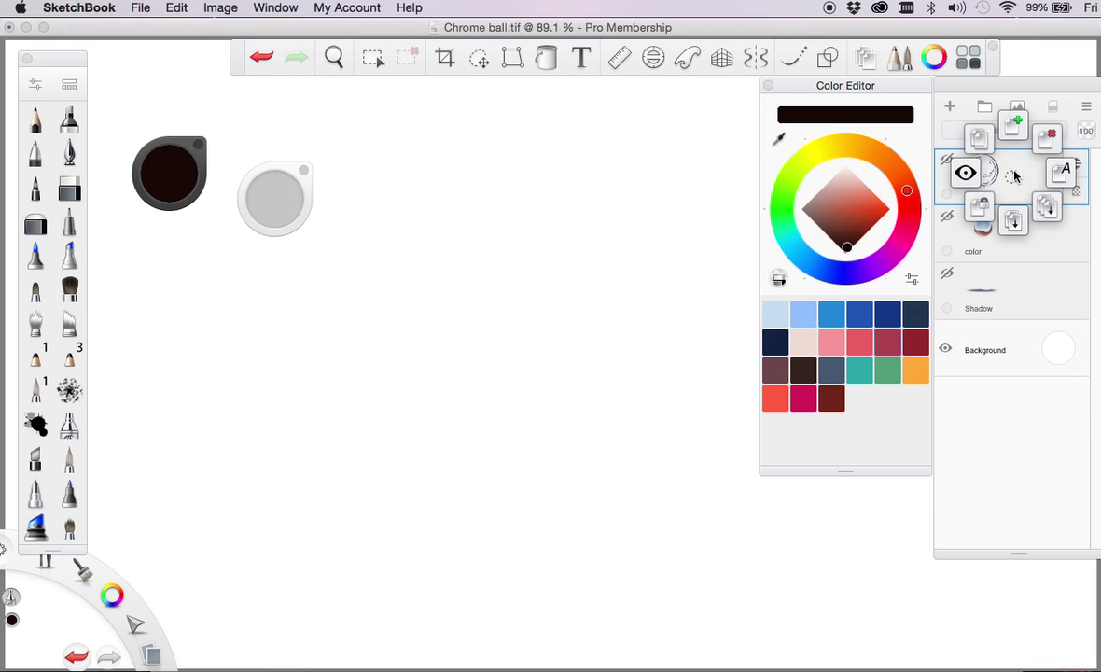
left_click(961, 115)
left_click(949, 108)
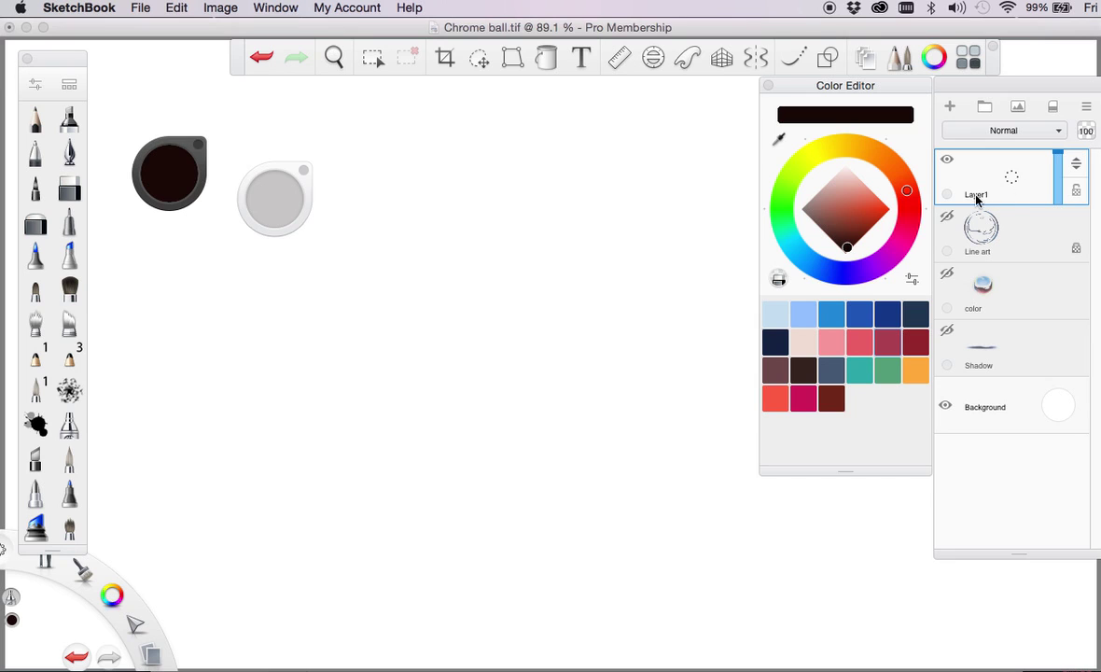
Rename the new top layer as Line.
left_click(1012, 181)
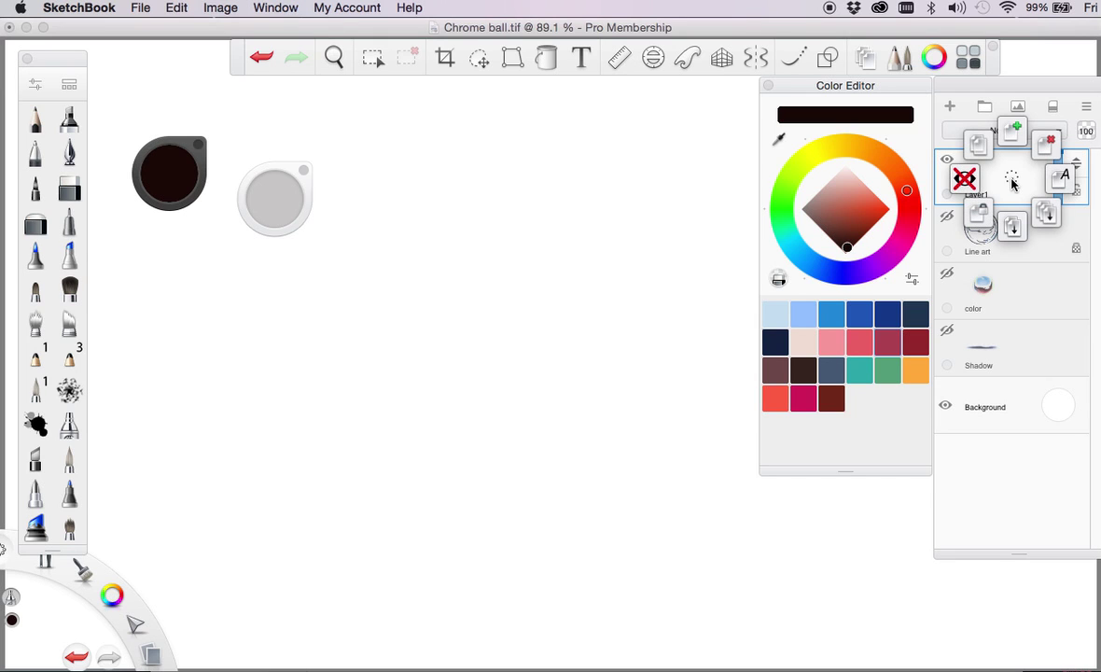
left_click(1061, 174)
left_click_drag(1008, 213, 787, 269)
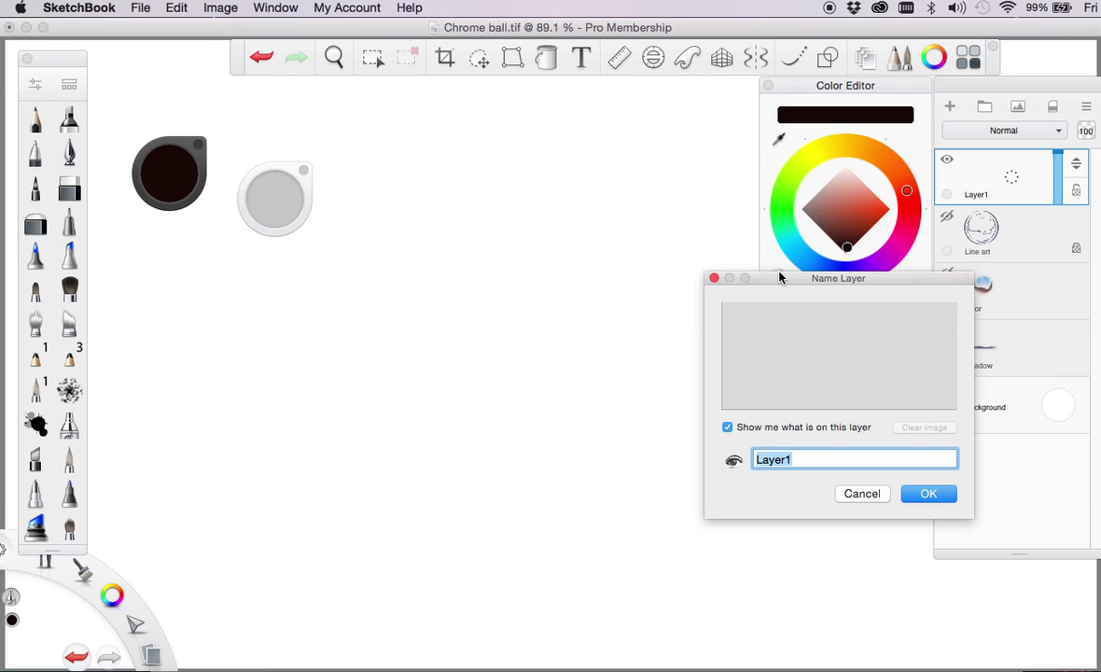
type("Line")
left_click(927, 492)
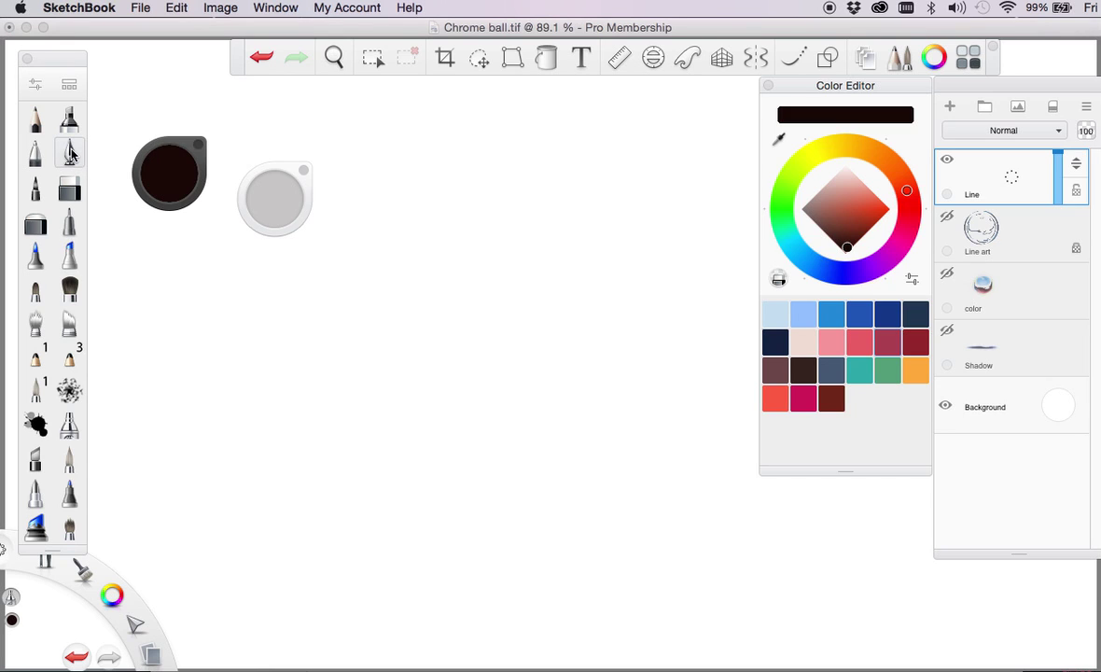
Select the Inking Pen brush, examine its size and opacity properties, and close them.
double_click(70, 152)
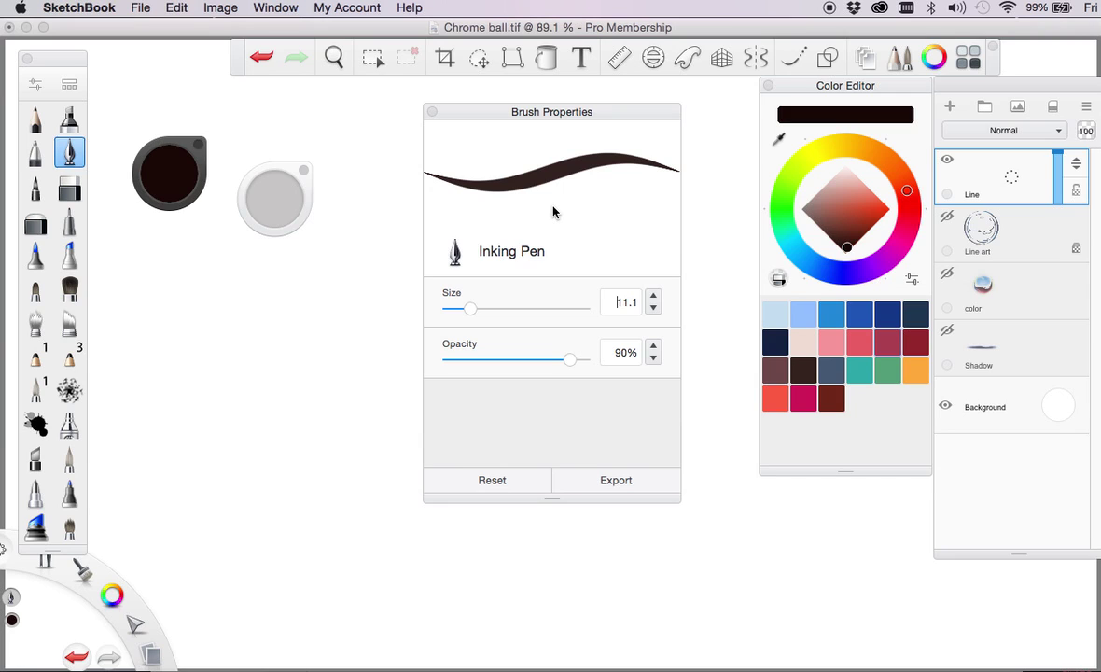
left_click_drag(437, 116, 437, 116)
left_click(430, 111)
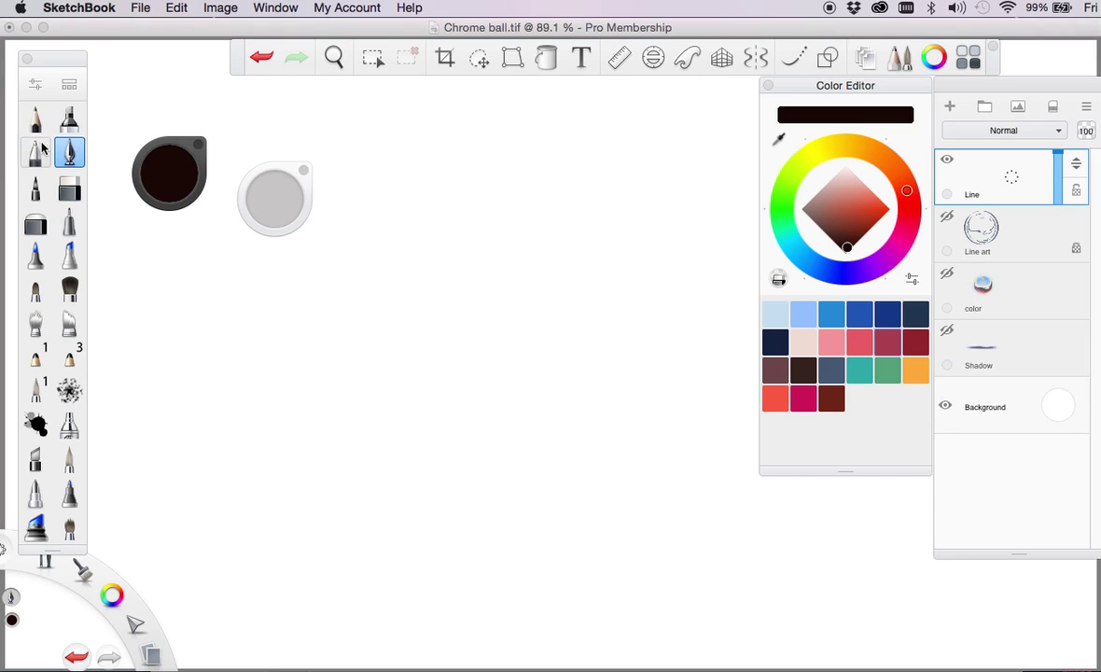
Create a new do-it-yourself brush based on Standard in the Basic set of the Brush Library.
left_click(69, 84)
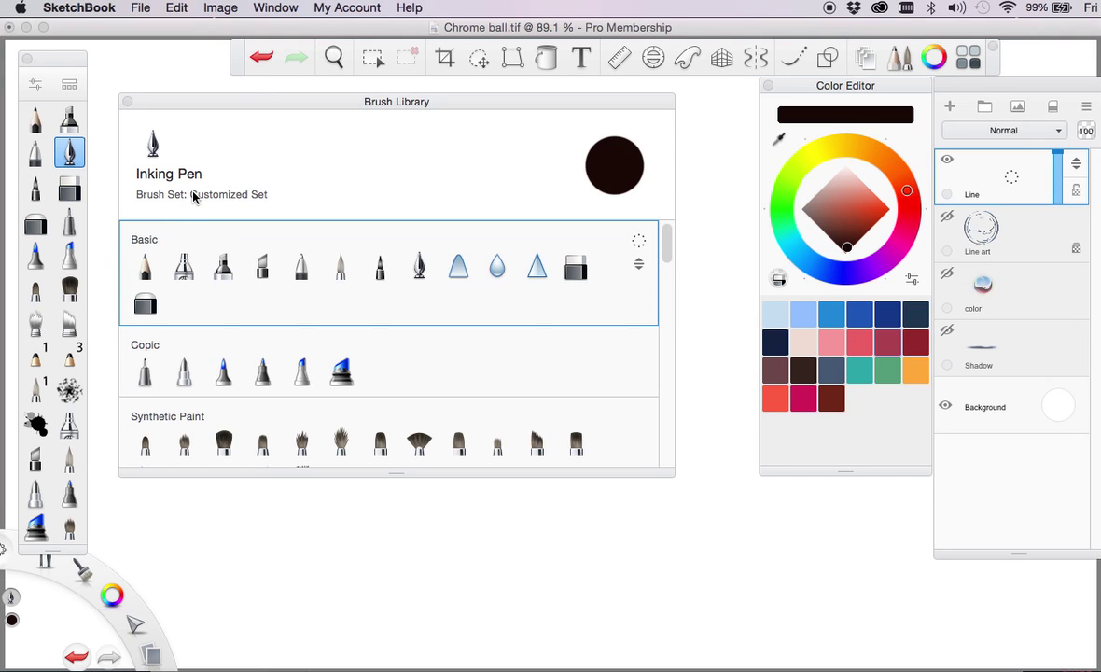
left_click(640, 243)
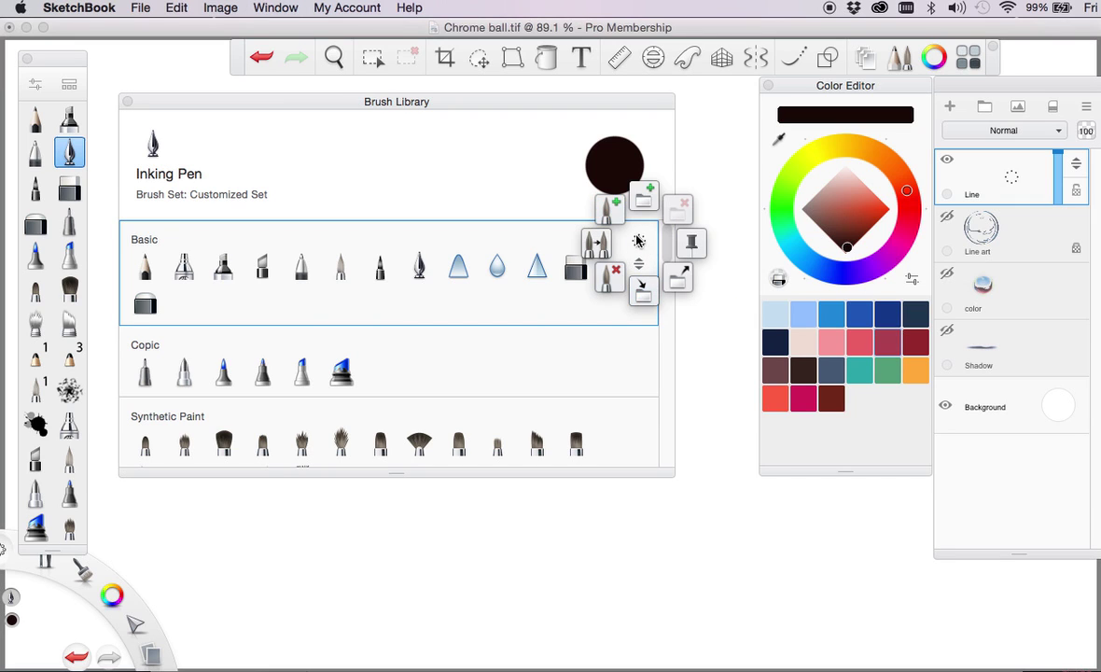
left_click(615, 210)
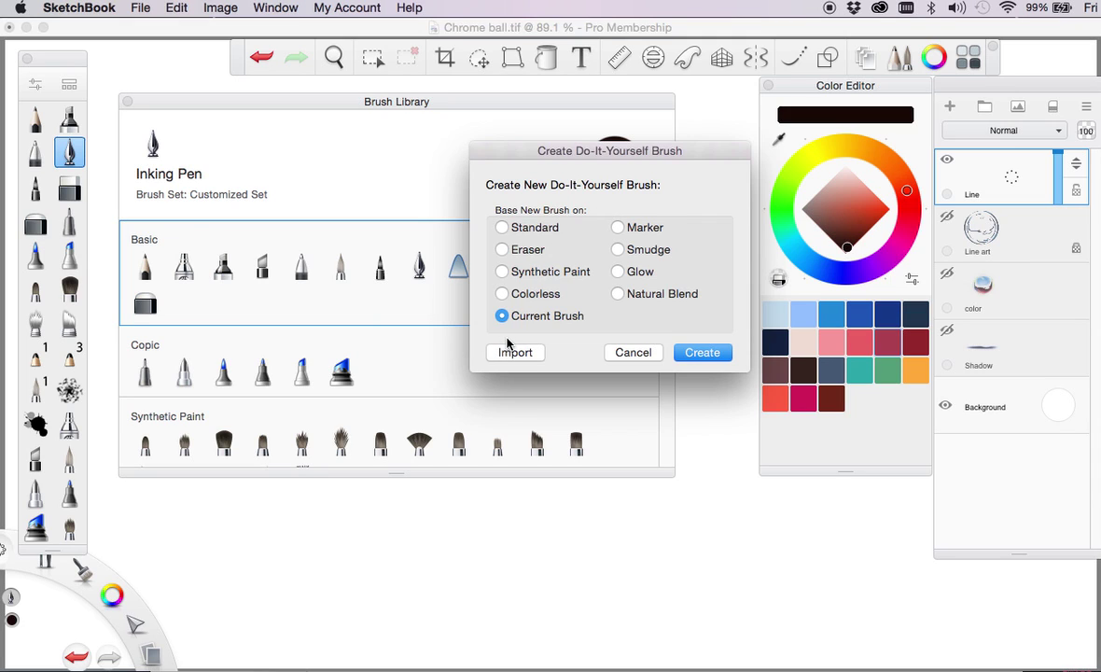
left_click(501, 227)
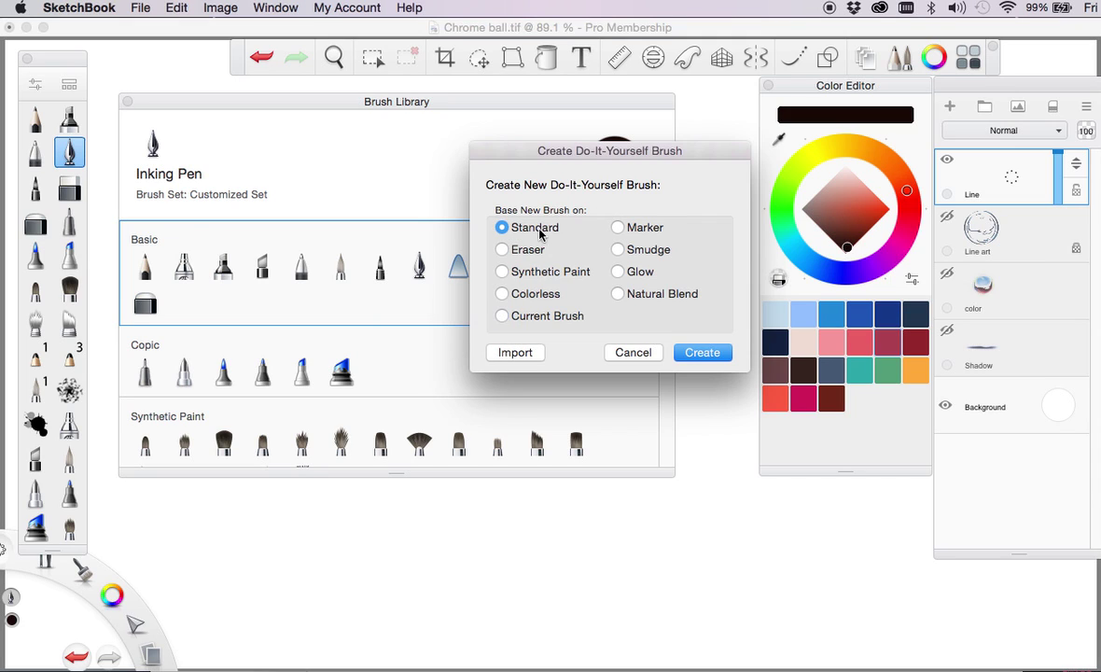
left_click(706, 360)
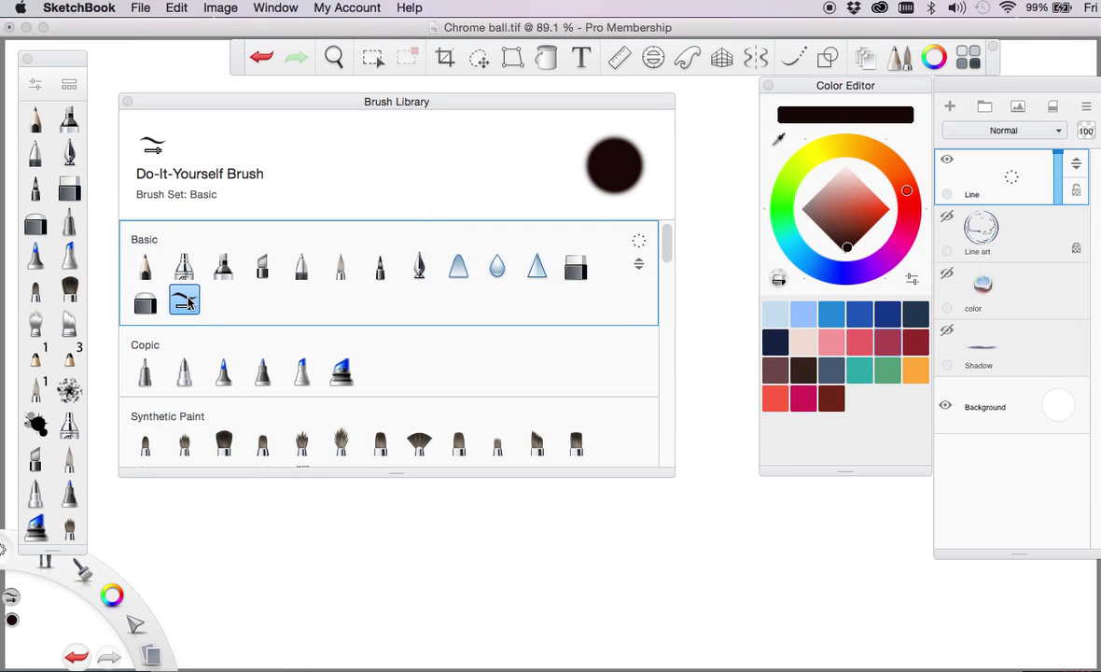
Set the new do-it-yourself brush's edge sharpness to 100 and its heavy-pressure radius to 20.1.
double_click(186, 302)
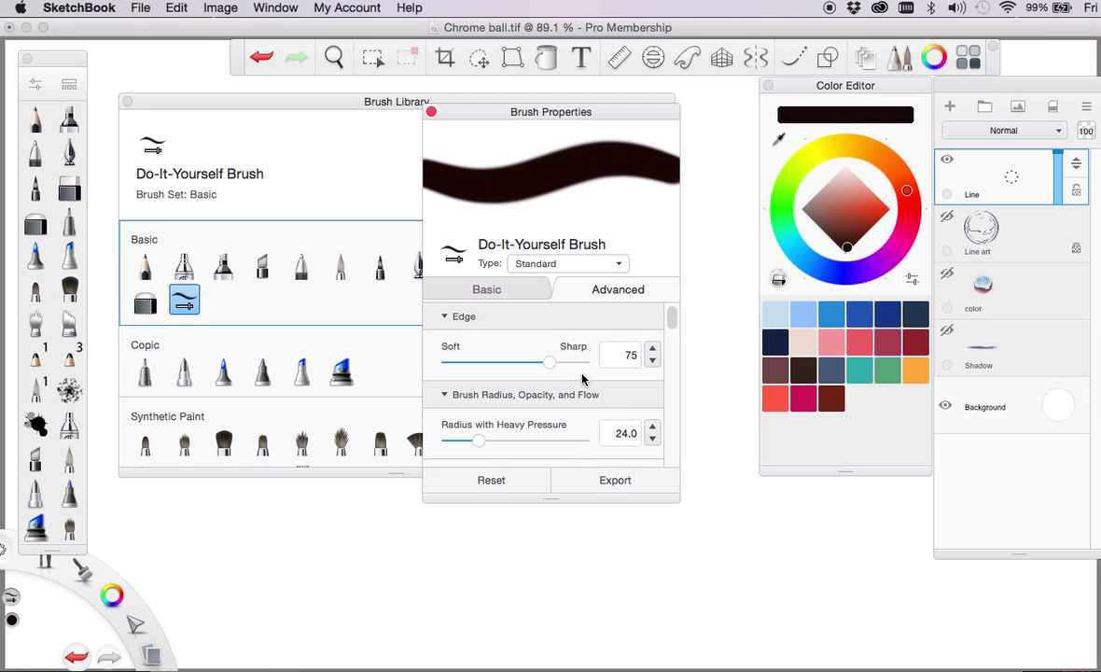
mouse_move(674, 320)
left_mouse_down()
mouse_move(671, 392)
mouse_move(652, 451)
mouse_move(654, 315)
left_mouse_up()
left_click_drag(557, 369, 607, 376)
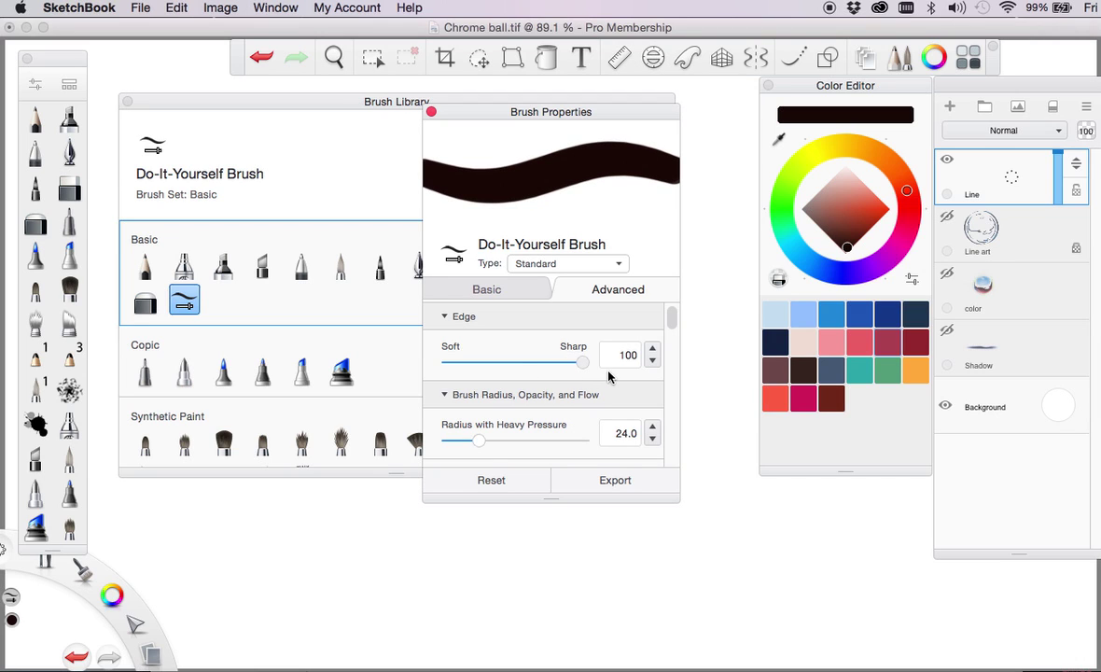
mouse_move(478, 431)
left_mouse_down()
mouse_move(492, 430)
mouse_move(442, 427)
mouse_move(493, 434)
mouse_move(472, 437)
left_mouse_up()
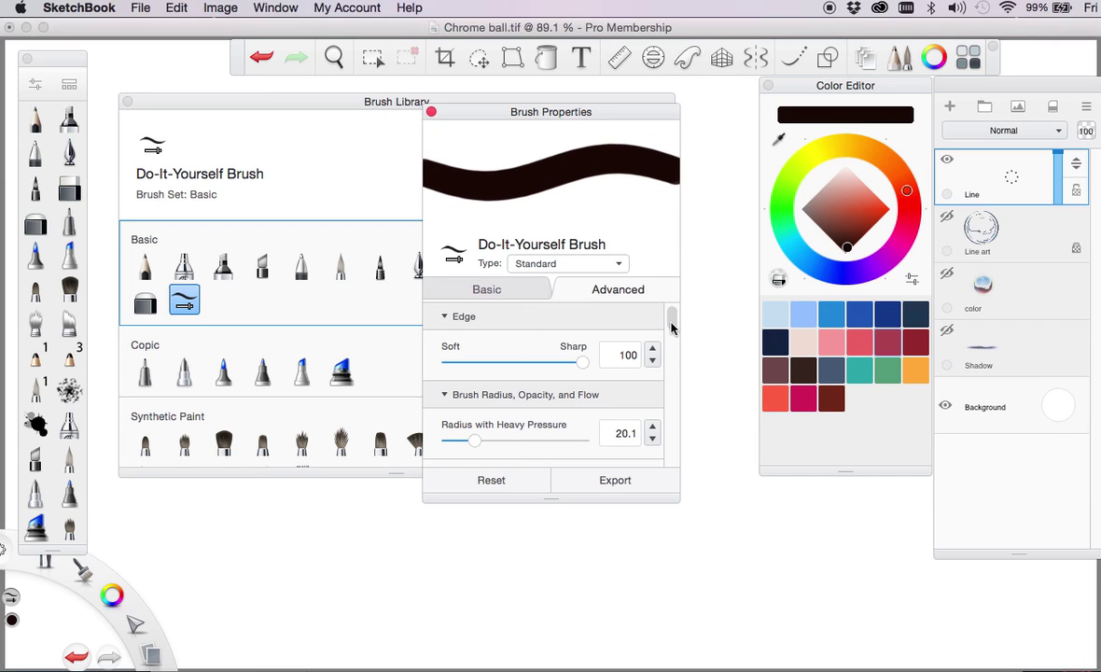
Compare the do-it-yourself brush's basic and advanced settings, and close its properties.
left_click(514, 290)
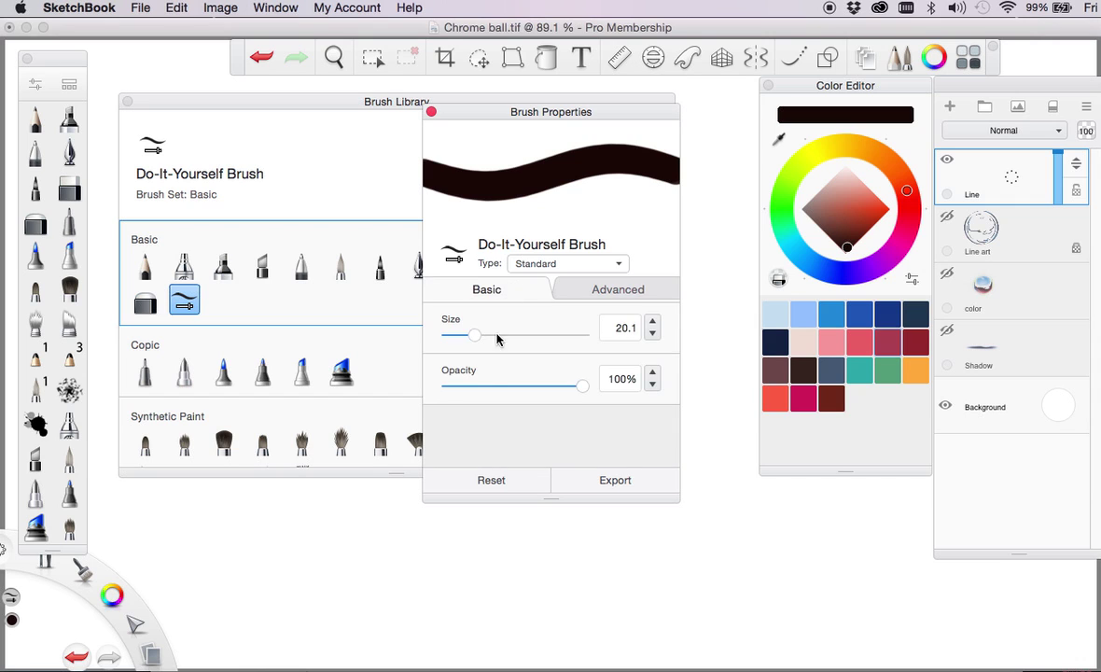
left_click(619, 297)
mouse_move(673, 325)
left_mouse_down()
mouse_move(653, 447)
mouse_move(602, 294)
left_mouse_up()
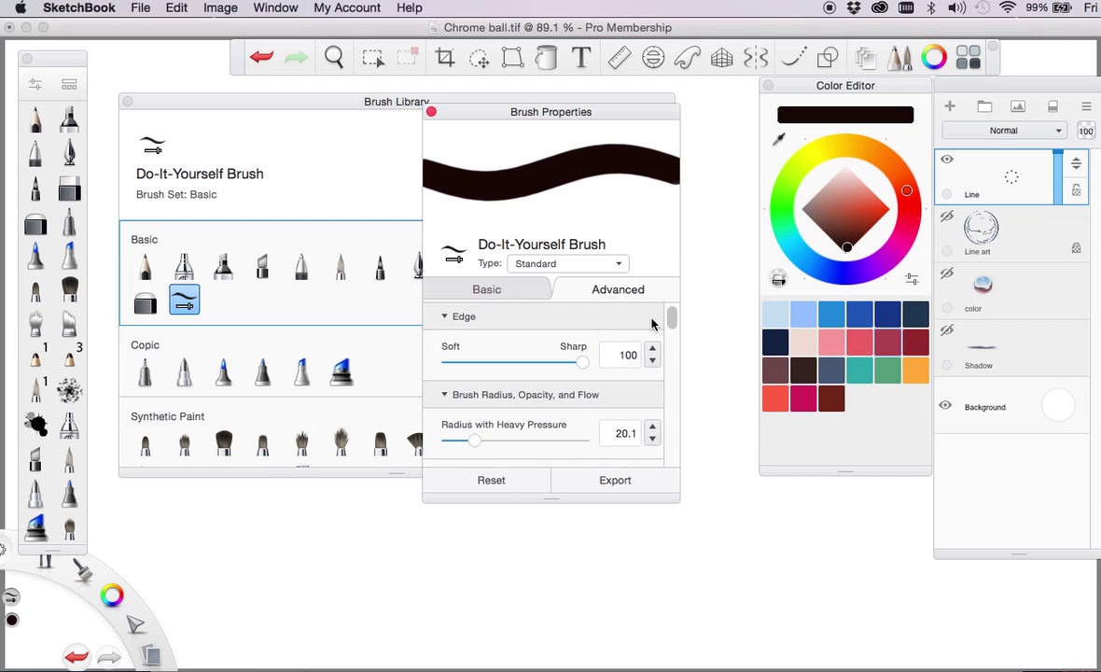
left_click(431, 111)
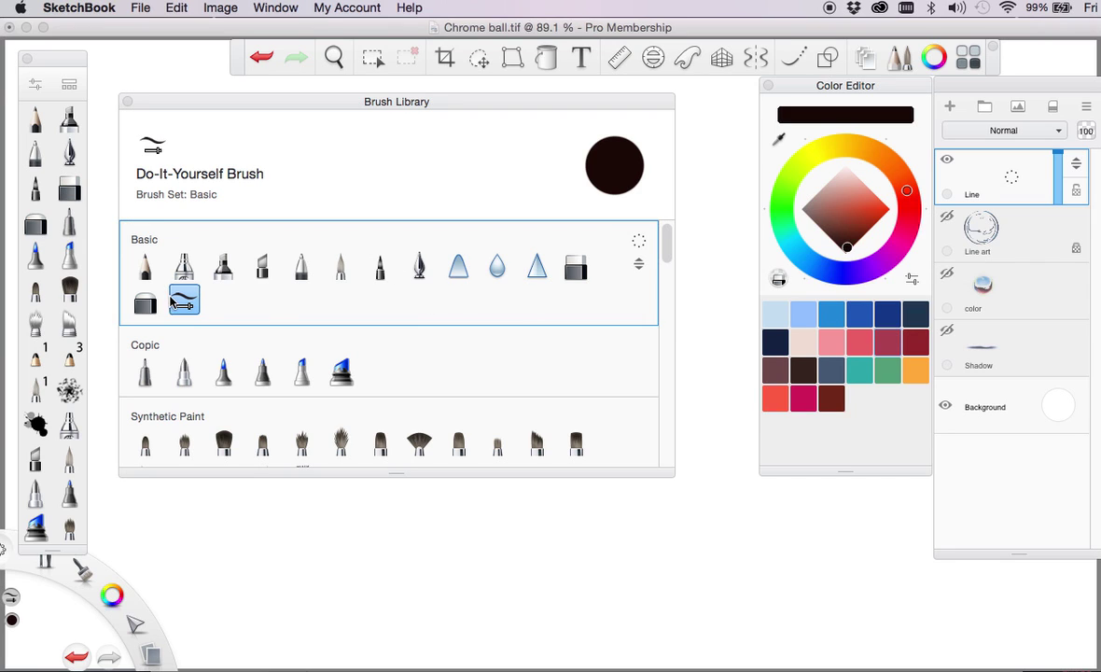
Delete the do-it-yourself brush from the Basic set and close the Brush Library.
left_click(642, 243)
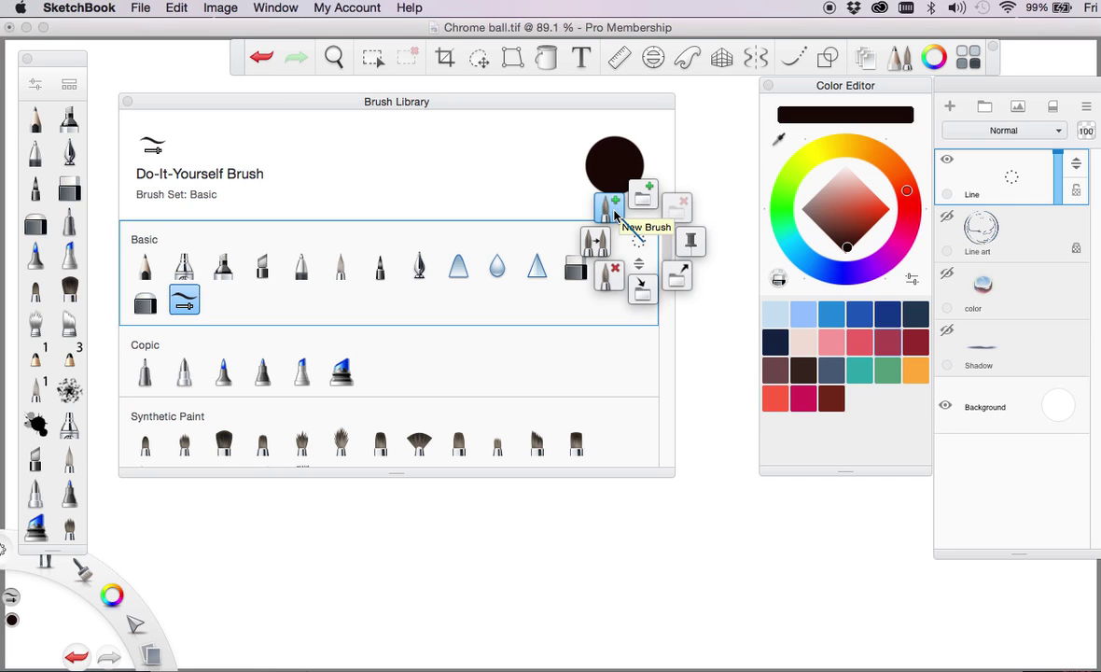
left_click(613, 272)
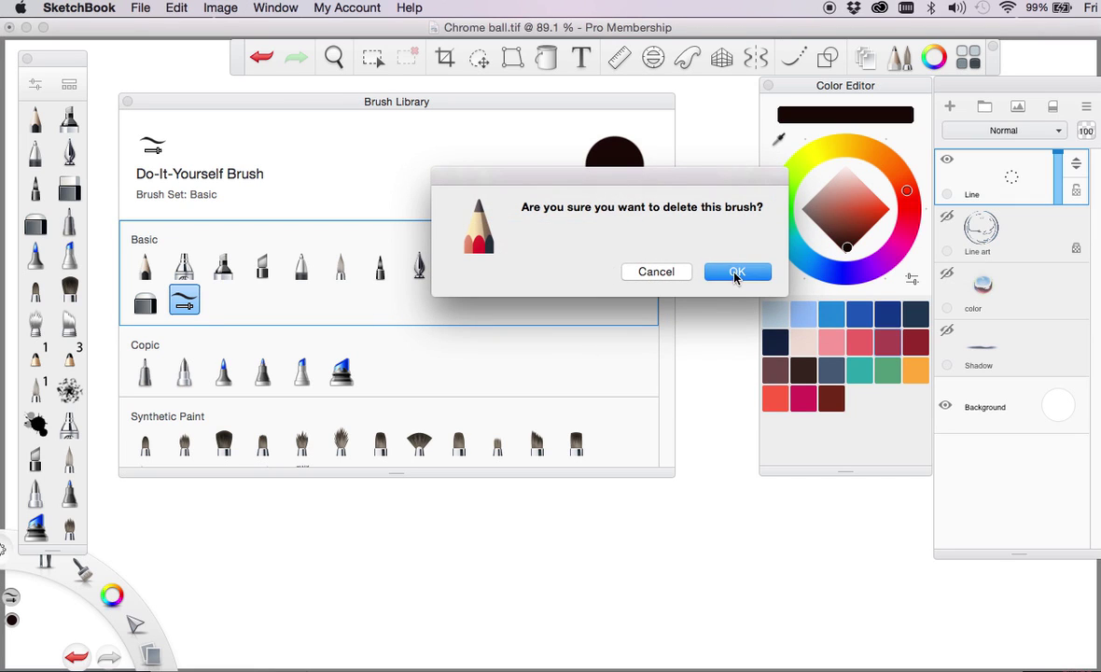
left_click(736, 271)
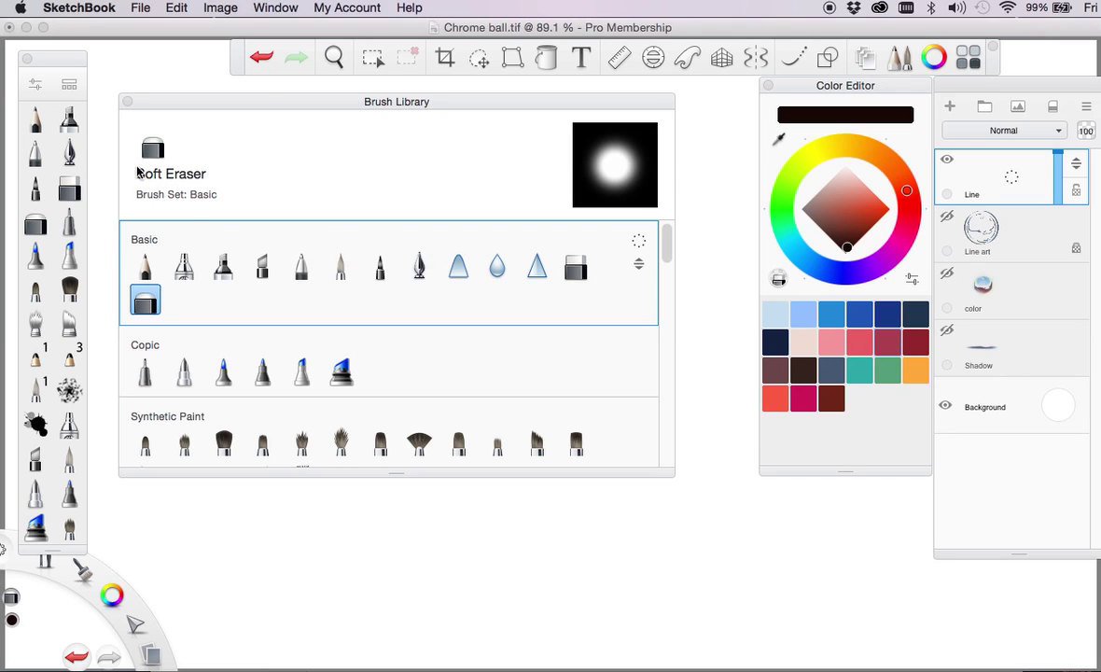
left_click(127, 101)
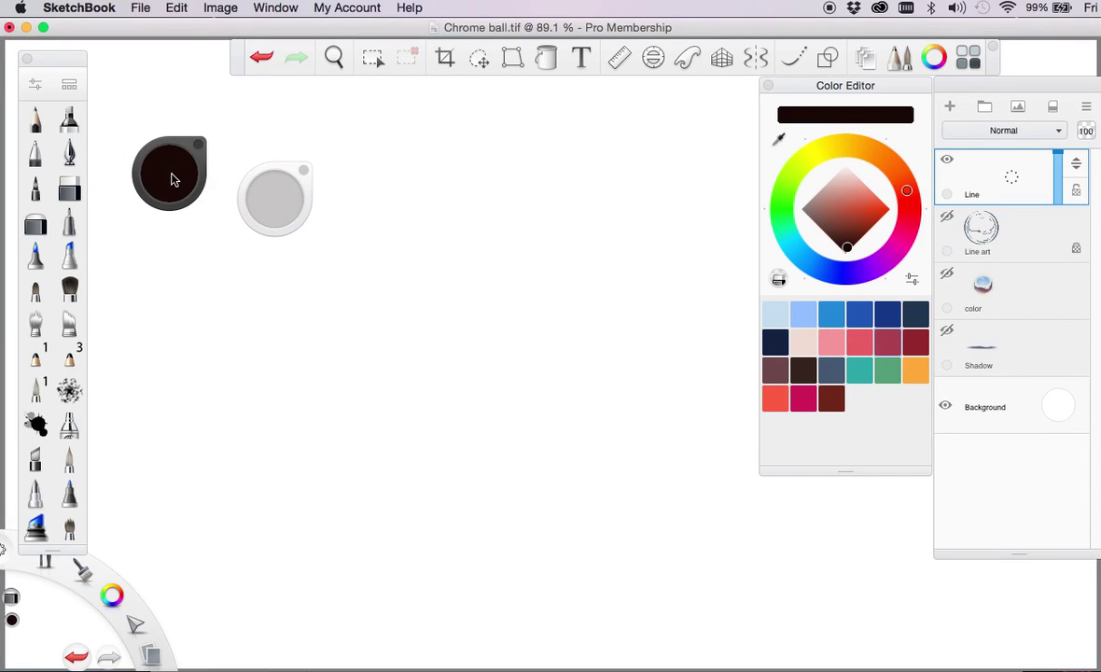
Hide the Color Editor and show it again.
left_click(933, 59)
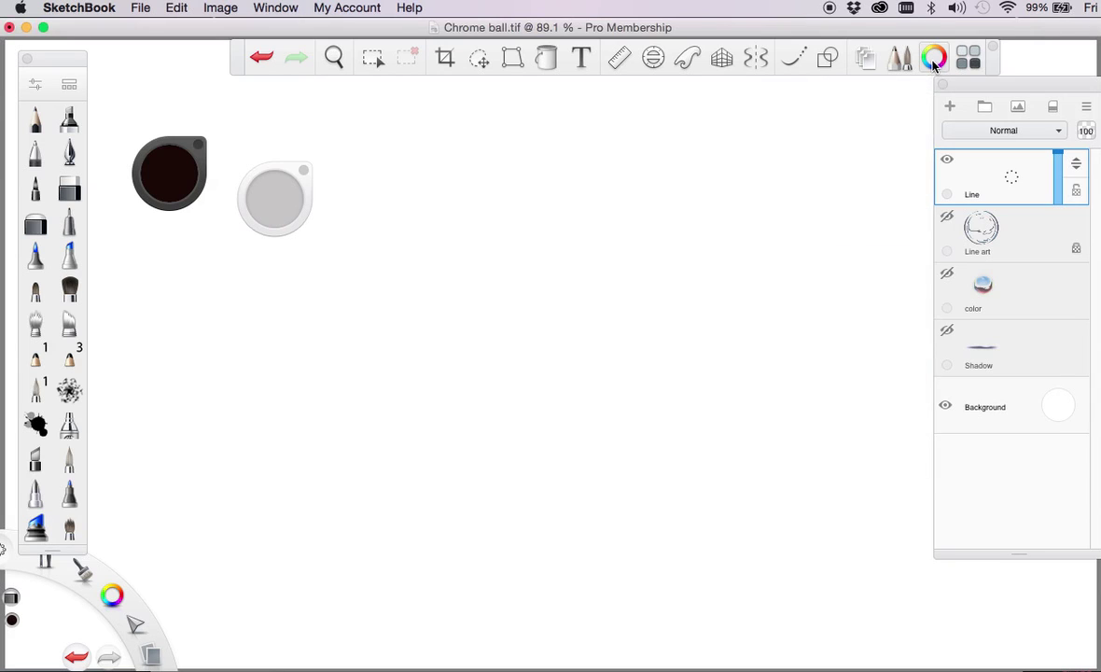
left_click(934, 59)
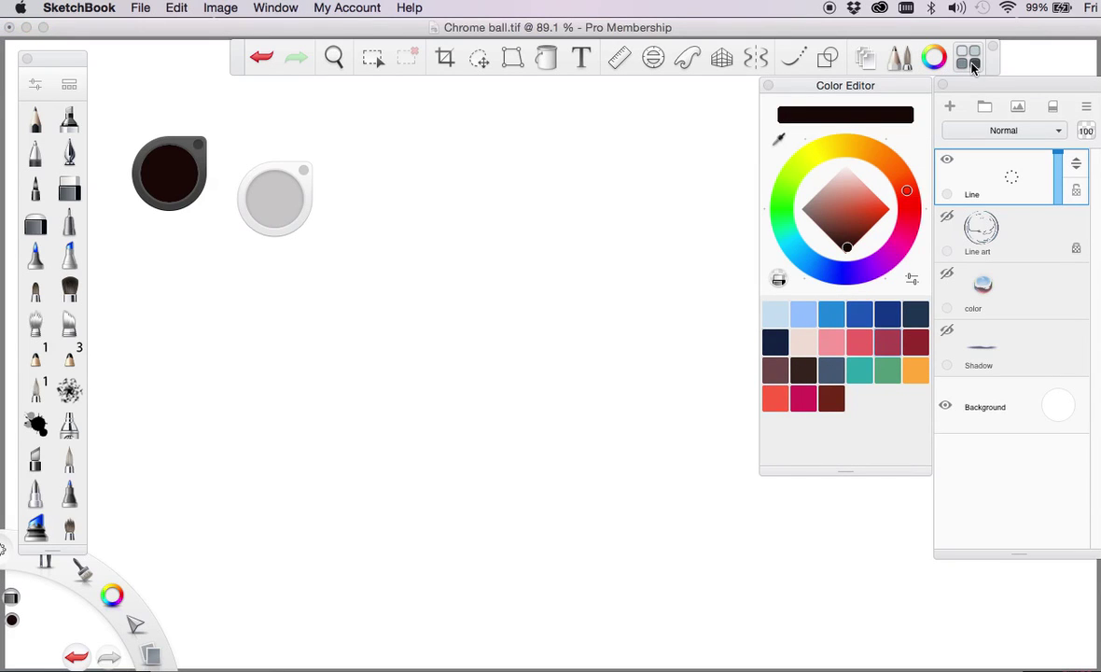
Pick the blue B18 from the Copic Library's Design colors, add it to the custom set, and close the library.
left_click(970, 60)
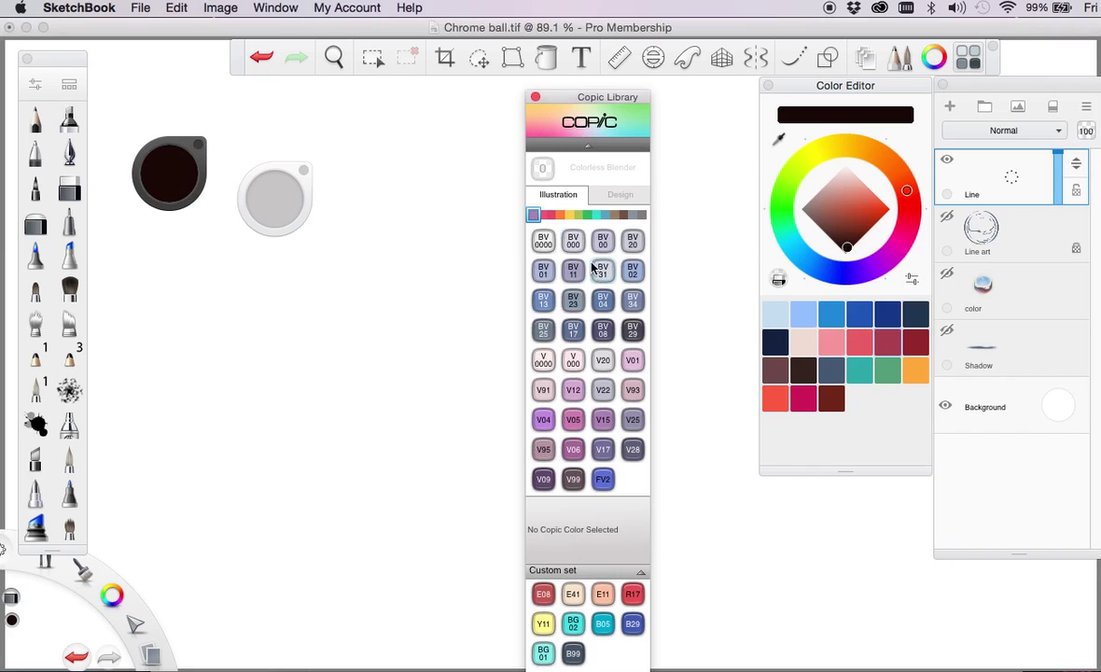
left_click(573, 198)
left_click(620, 195)
left_click(575, 216)
left_click(604, 216)
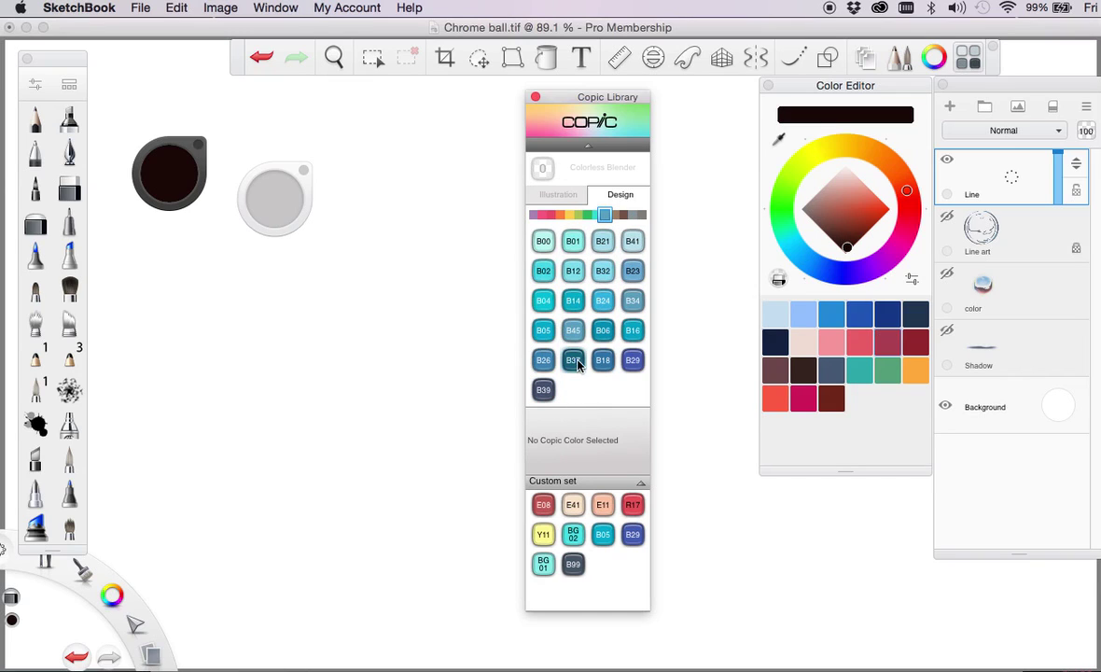
left_click(602, 360)
left_click_drag(603, 360, 604, 564)
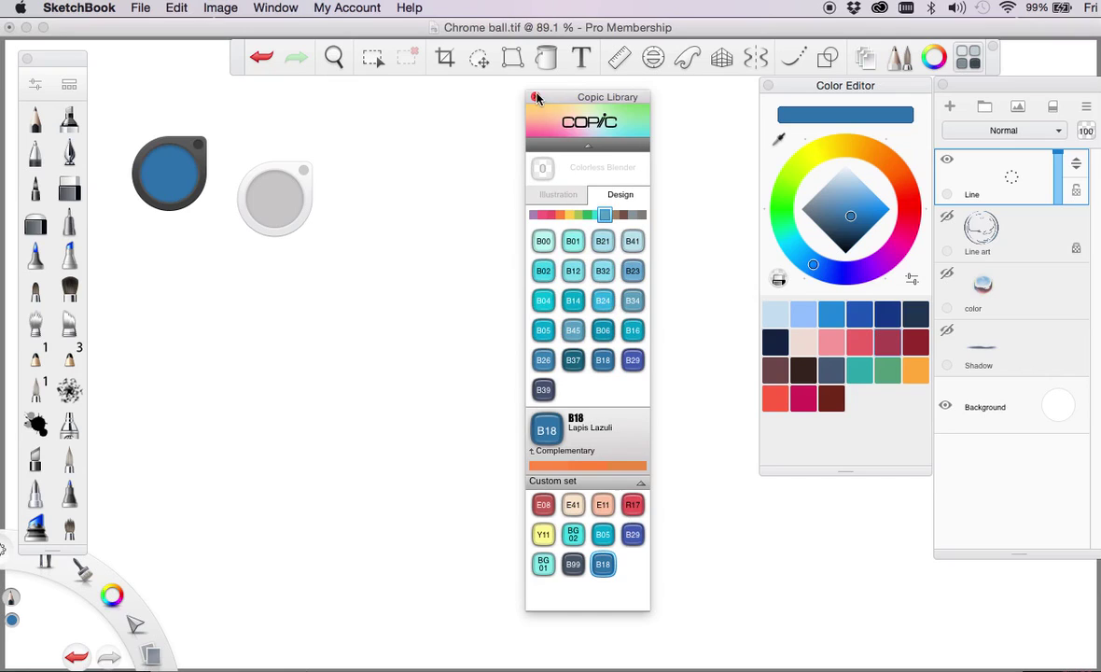
left_click(535, 97)
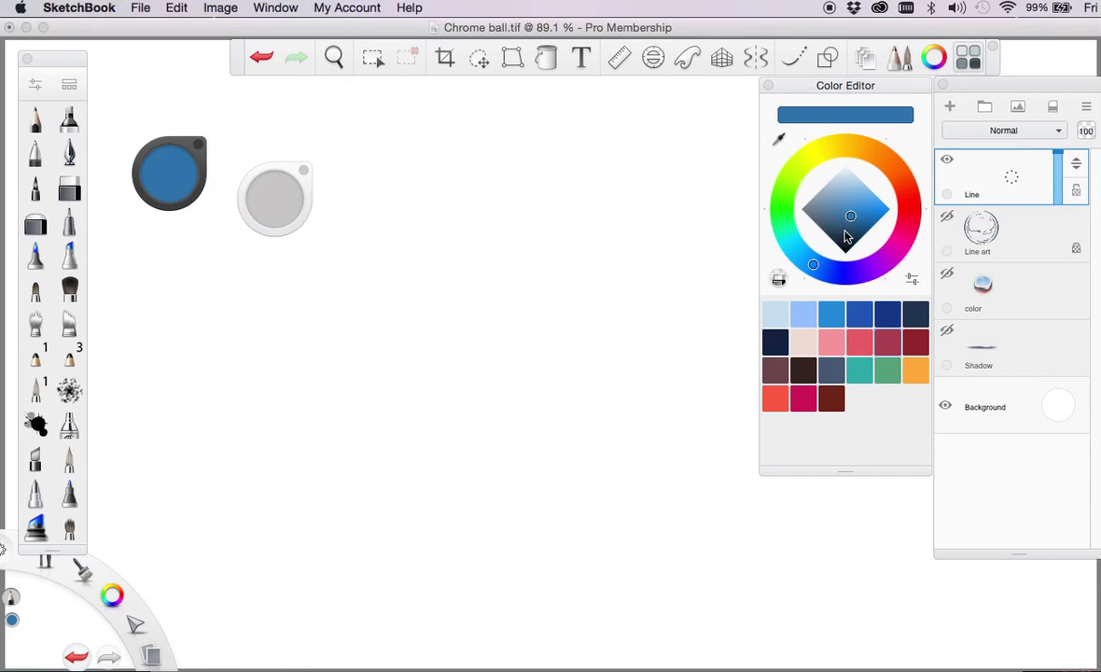
Darken the current blue to near black in the Color Editor.
left_click_drag(851, 219, 850, 245)
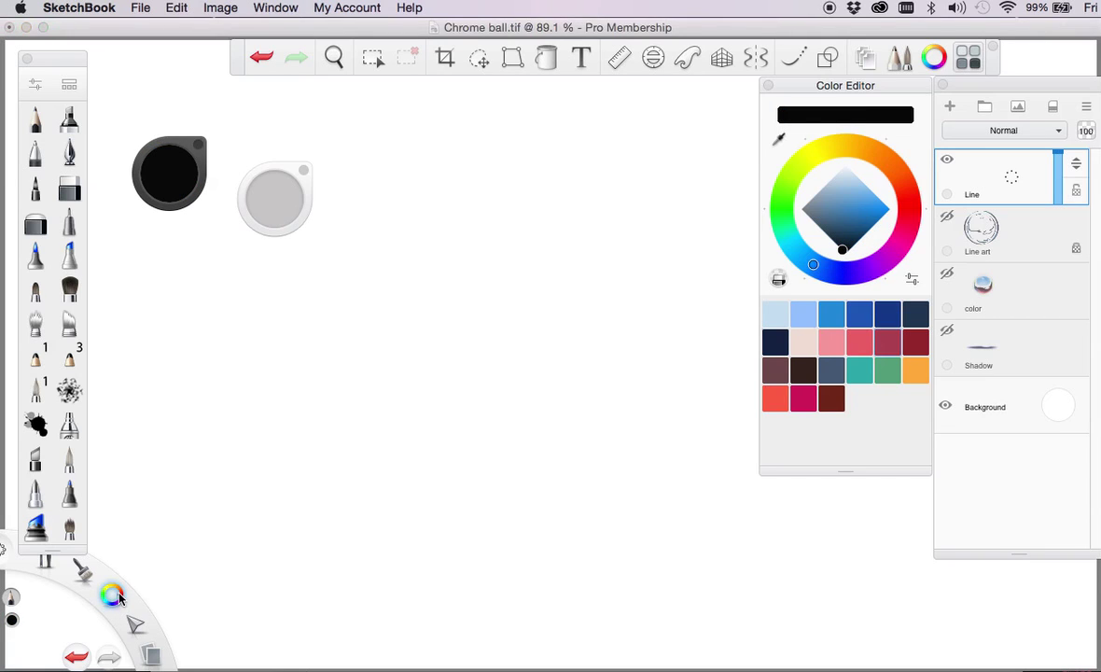
Select the ink pen nib brush for drawing the line art.
left_click_drag(119, 598, 119, 573)
left_click(74, 163)
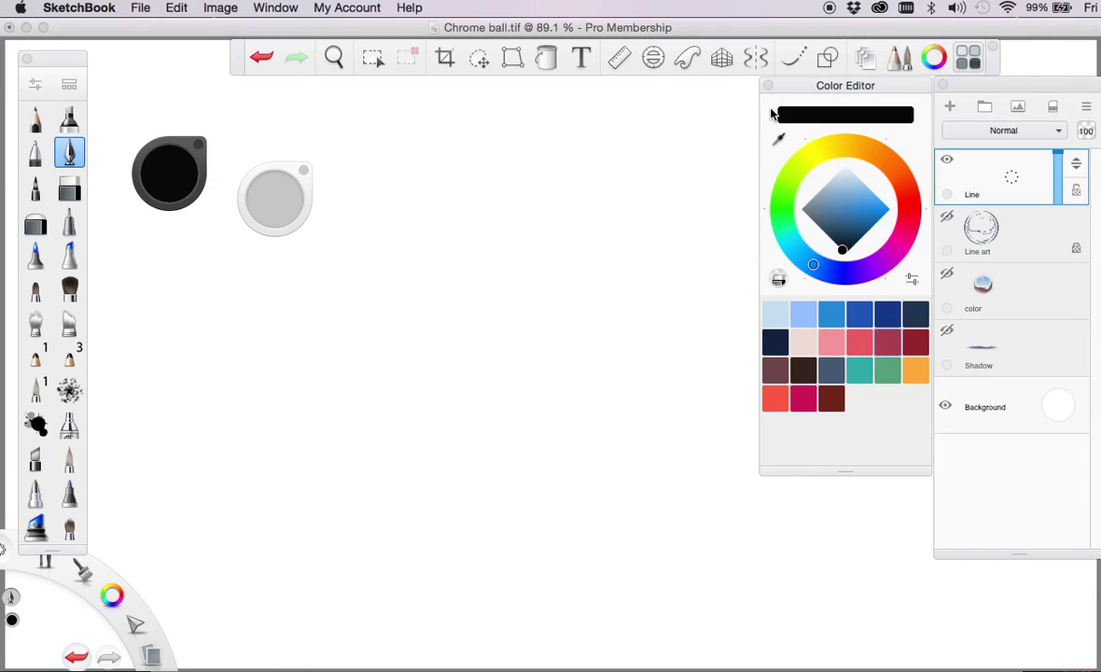
left_click(653, 60)
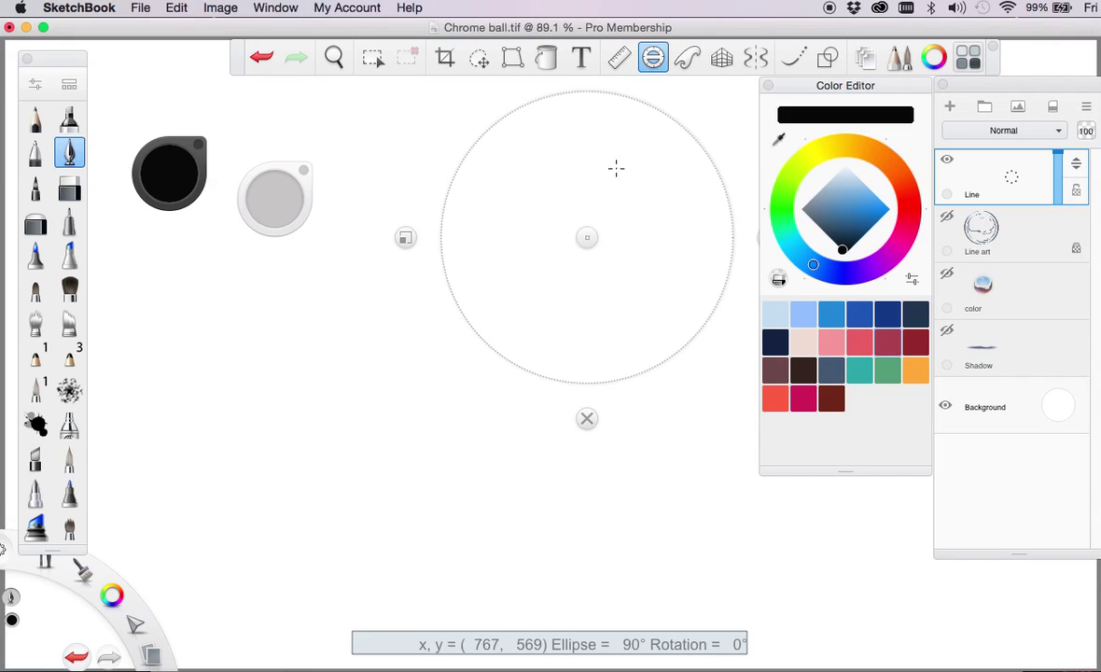
left_click(626, 54)
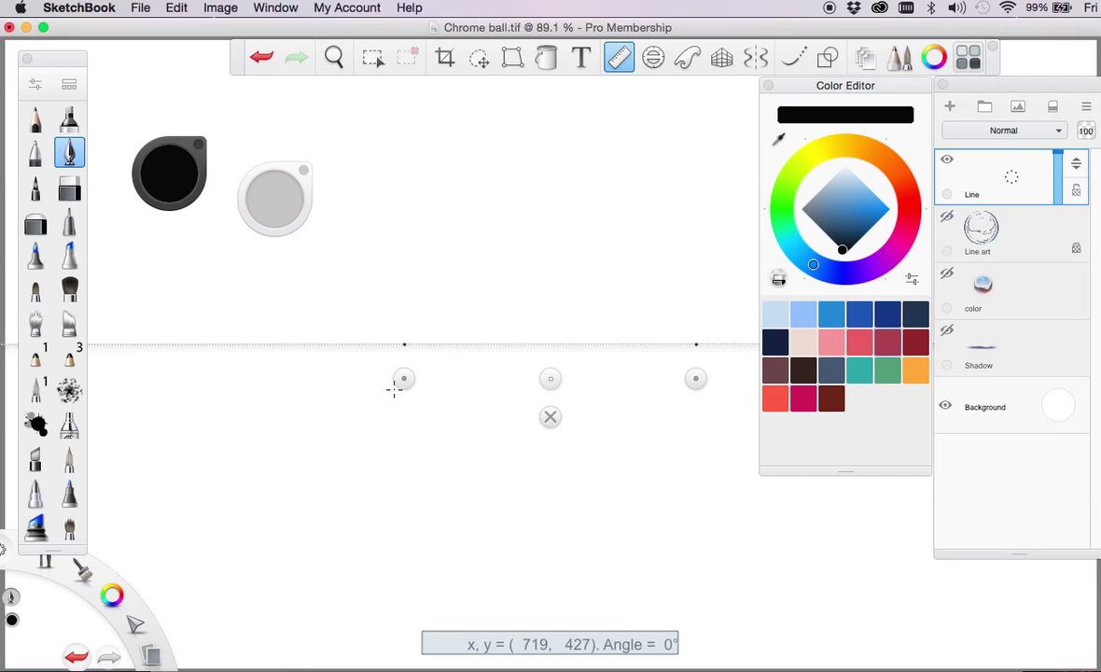
mouse_move(393, 390)
left_mouse_down()
mouse_move(407, 334)
mouse_move(398, 380)
left_mouse_up()
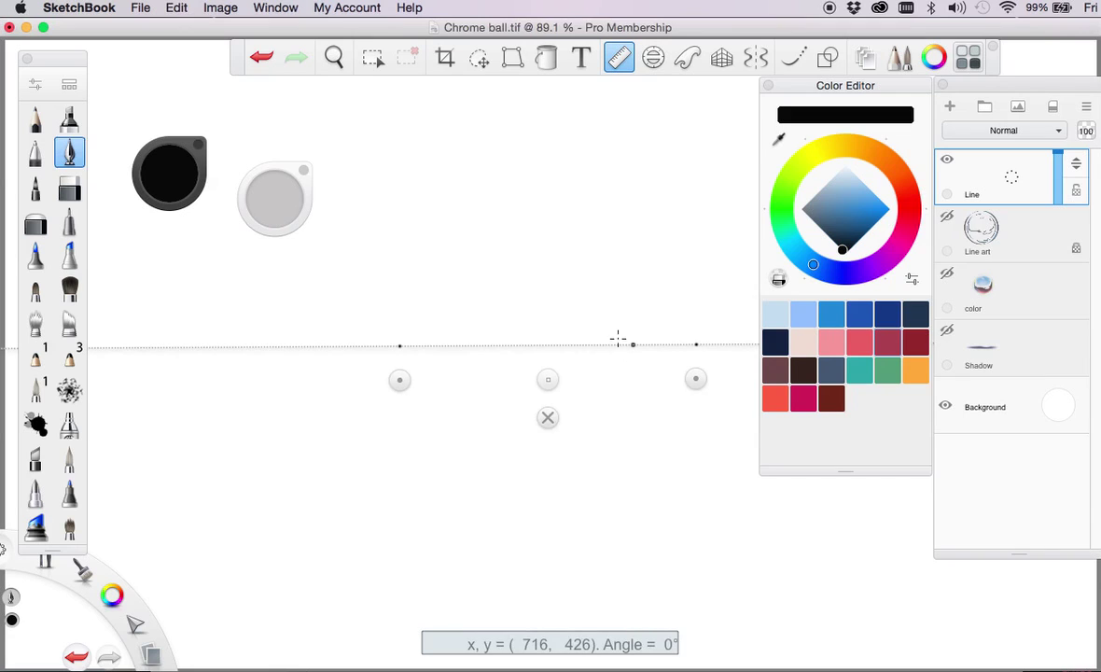
Turn on the ellipse guide and move its circle to about x 662, y 465 on the canvas.
left_click(653, 57)
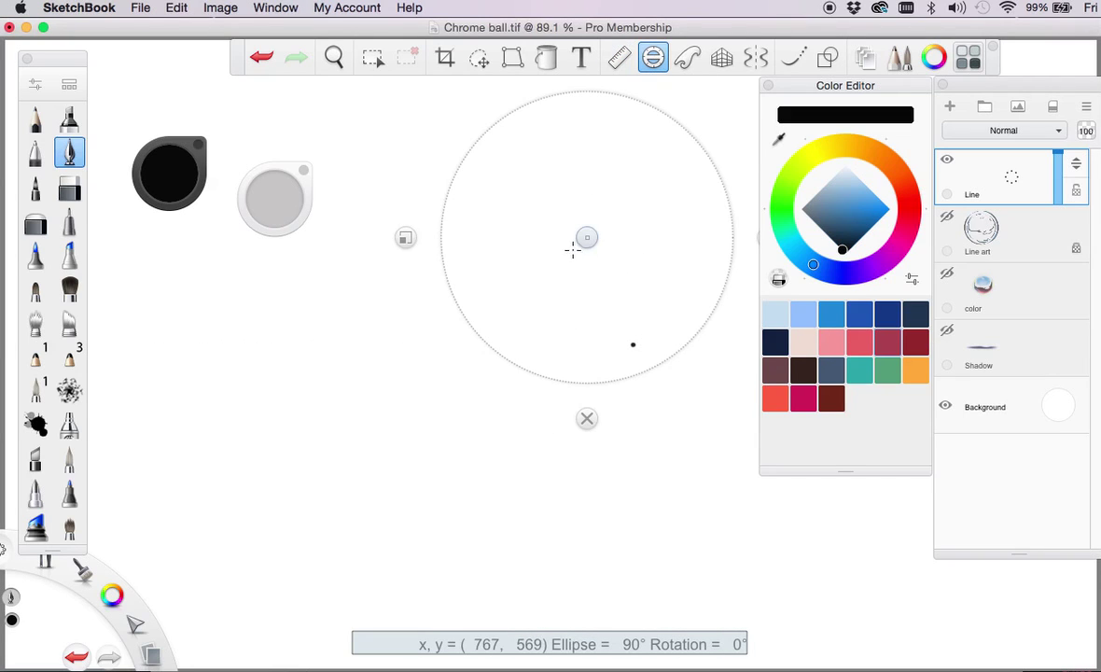
left_click_drag(586, 237, 560, 269)
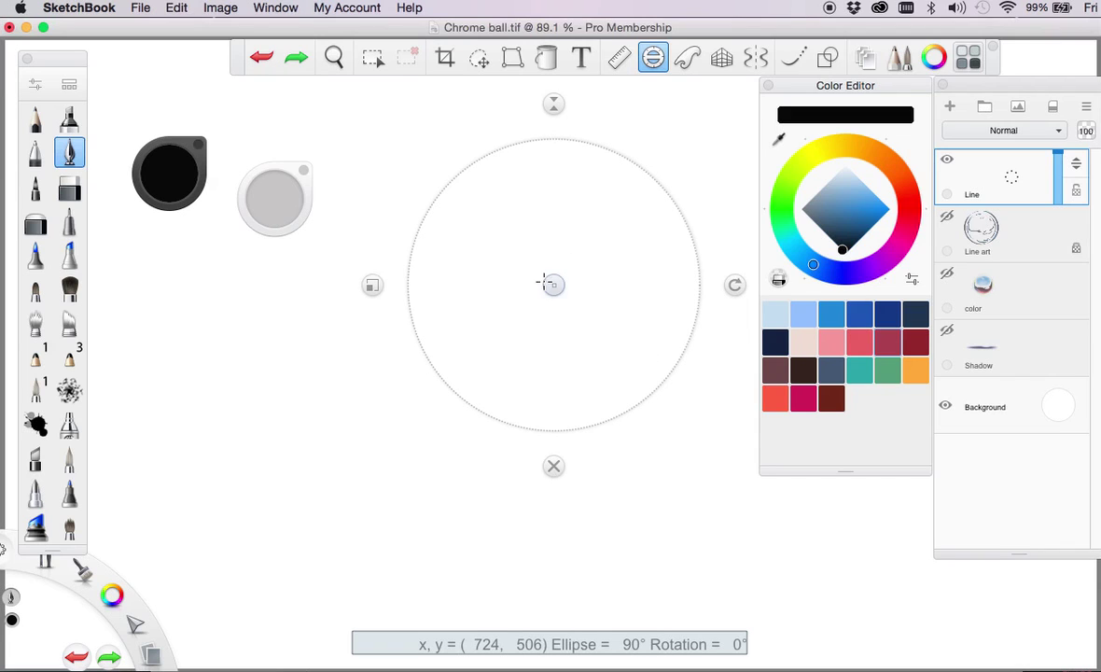
left_click_drag(553, 285, 506, 315)
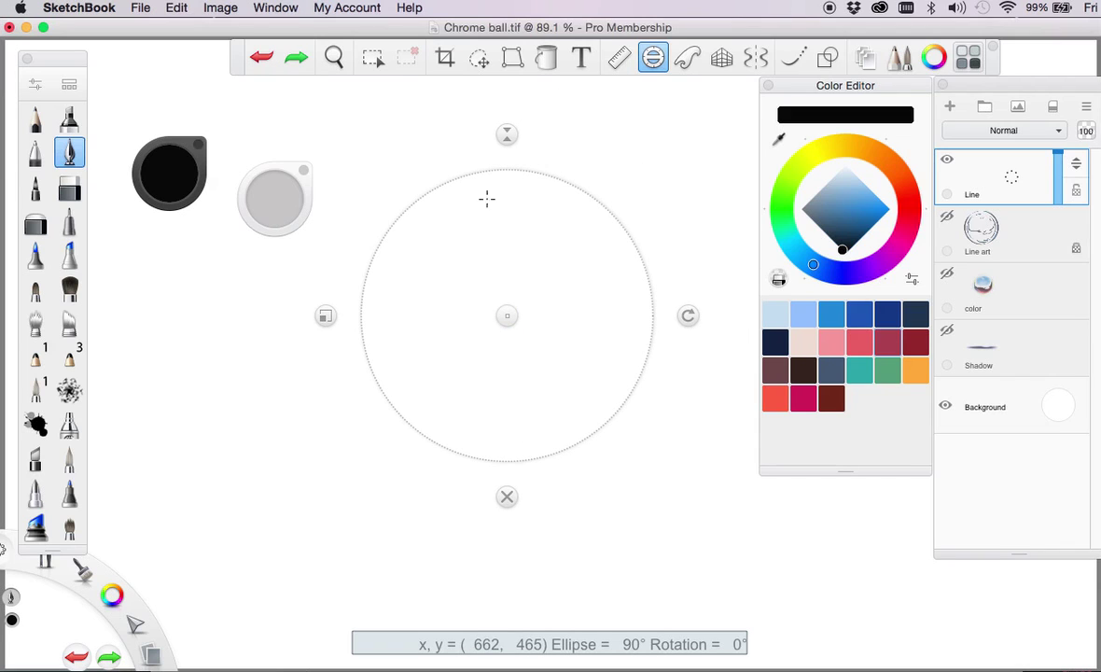
Trace the ellipse guide with black ink strokes to draw the ball's outer outline on the Line layer.
left_click(428, 190)
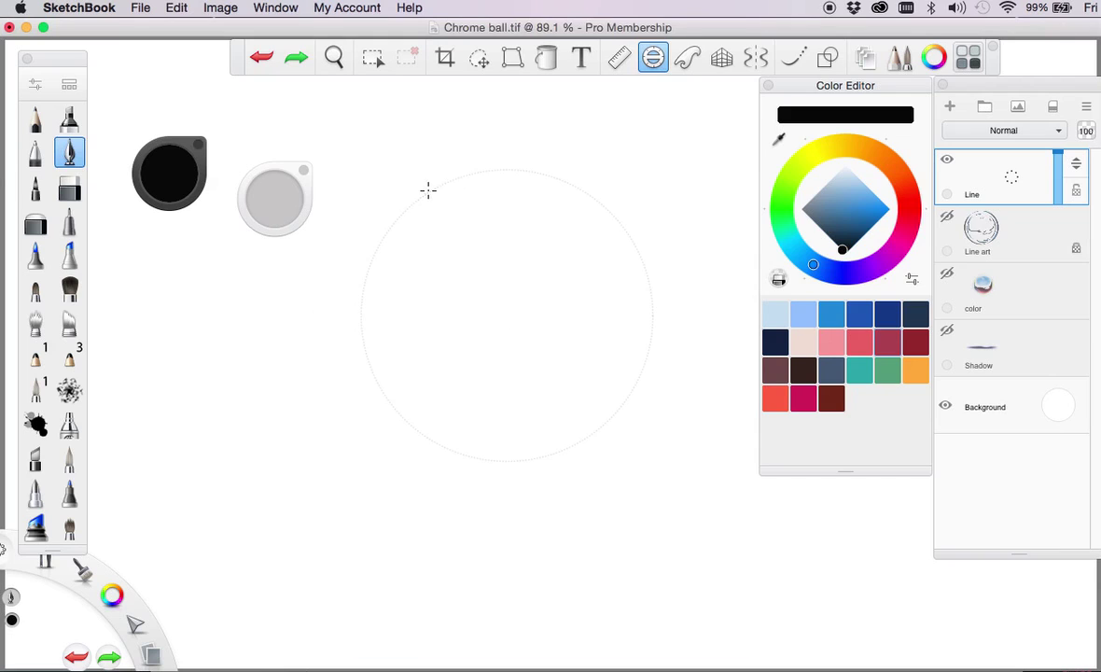
mouse_move(429, 190)
left_mouse_down()
mouse_move(373, 249)
mouse_move(384, 245)
mouse_move(357, 313)
mouse_move(372, 276)
mouse_move(377, 395)
mouse_move(380, 247)
mouse_move(362, 325)
mouse_move(404, 431)
mouse_move(380, 389)
mouse_move(428, 438)
mouse_move(482, 467)
mouse_move(453, 455)
mouse_move(509, 461)
left_mouse_up()
mouse_move(479, 174)
left_mouse_down()
mouse_move(570, 181)
mouse_move(630, 238)
mouse_move(647, 311)
mouse_move(629, 361)
left_mouse_up()
mouse_move(625, 234)
left_mouse_down()
mouse_move(580, 428)
mouse_move(547, 445)
mouse_move(547, 429)
mouse_move(537, 458)
mouse_move(555, 456)
left_mouse_up()
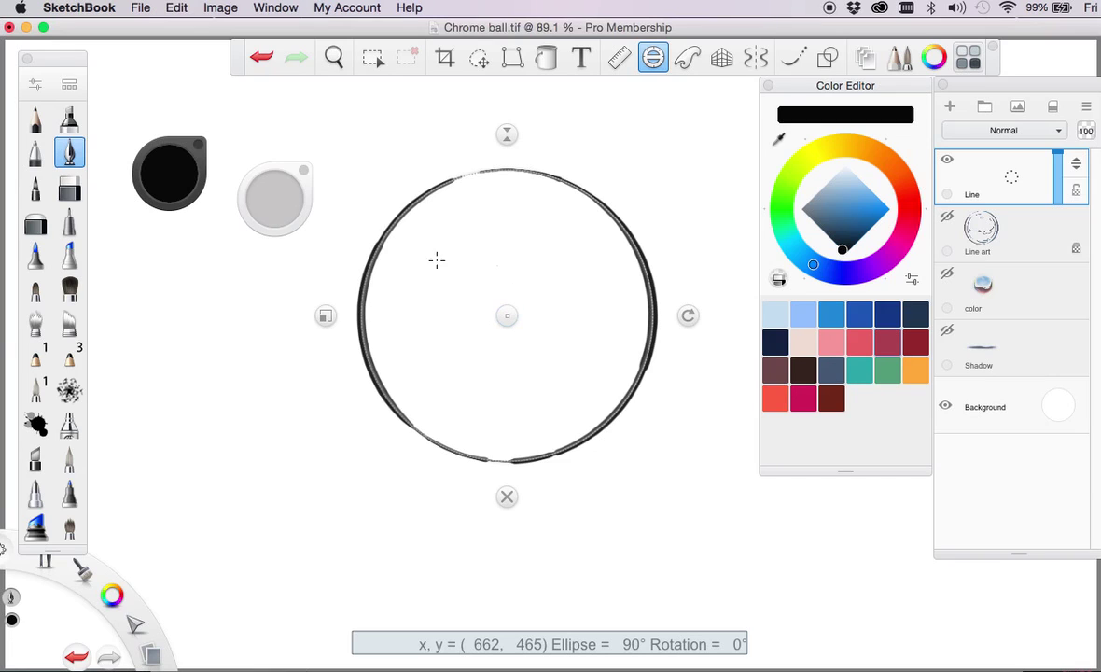
Shrink the ellipse guide to a slightly smaller concentric circle inside the ball's outline.
left_click_drag(334, 313, 361, 315)
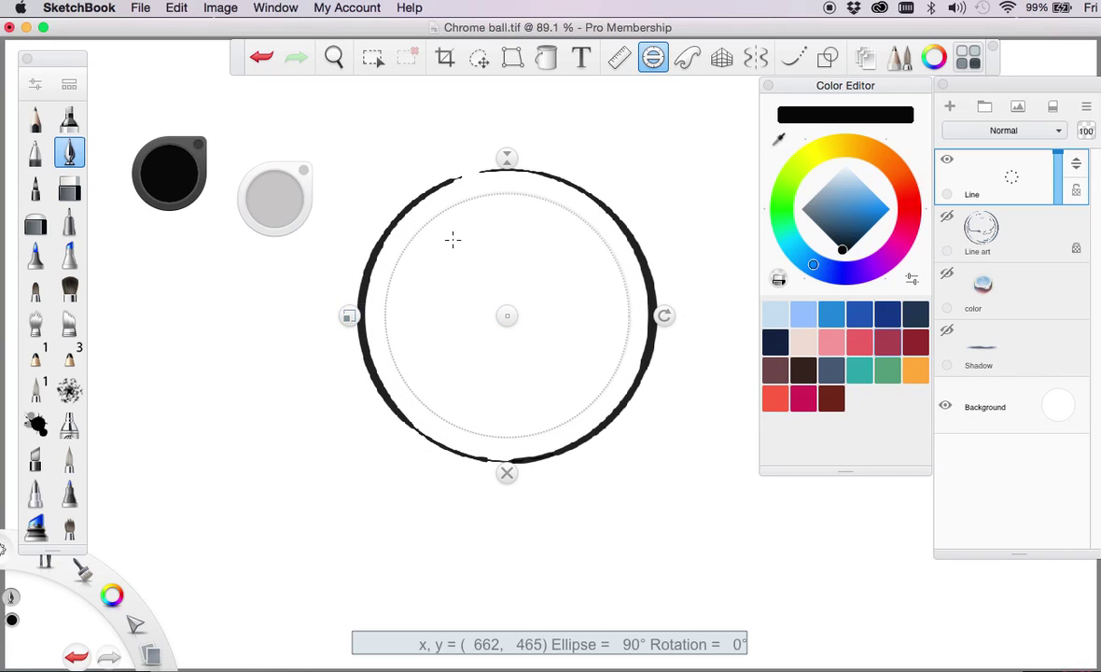
left_click_drag(506, 159, 504, 216)
key("super+z")
Trace broken inner arcs along both sides and the bottom of the smaller circle, and turn off the ellipse guide.
mouse_move(441, 214)
left_mouse_down()
mouse_move(373, 313)
mouse_move(384, 389)
mouse_move(441, 435)
left_mouse_up()
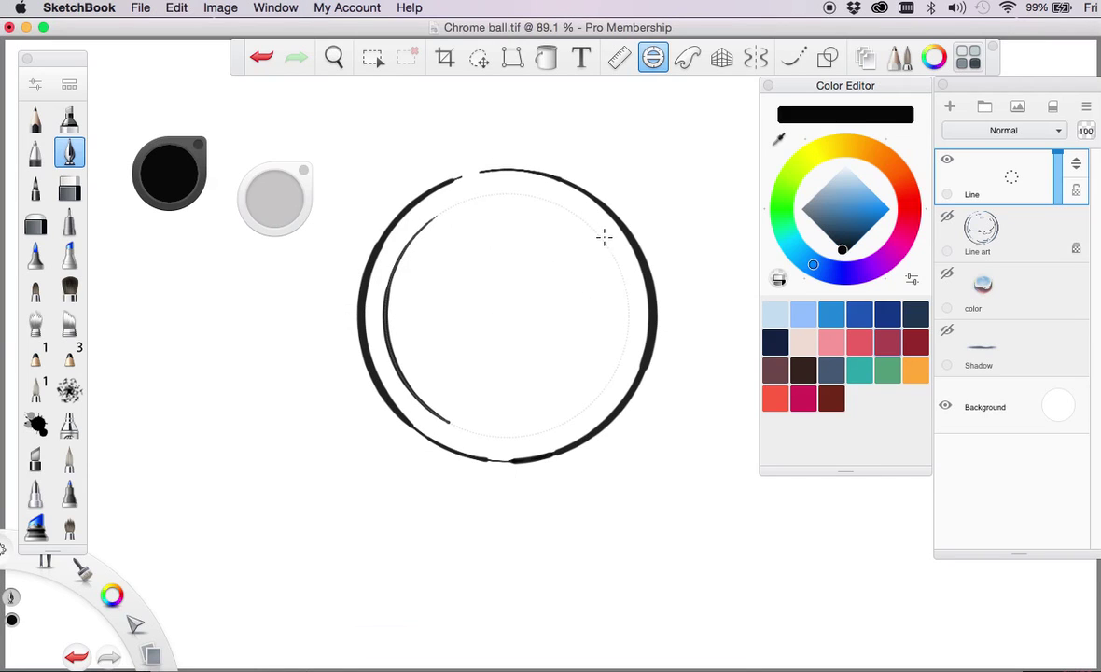
left_click_drag(552, 202, 621, 264)
key("super+z")
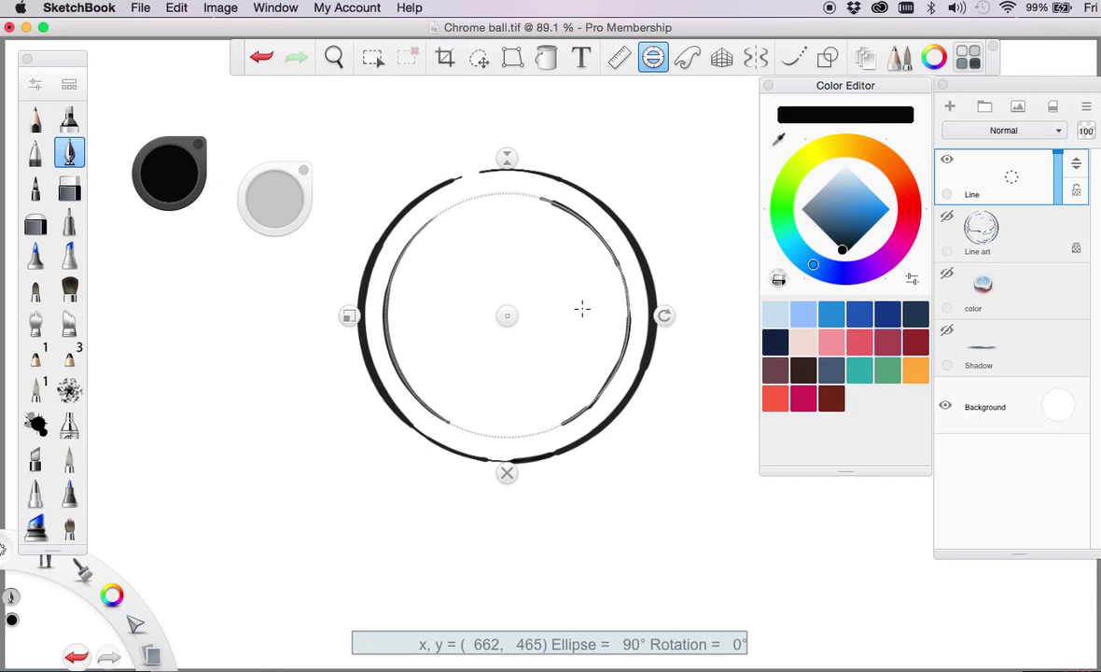
mouse_move(590, 218)
left_mouse_down()
mouse_move(609, 305)
mouse_move(605, 346)
mouse_move(622, 322)
mouse_move(583, 207)
mouse_move(560, 197)
mouse_move(591, 402)
mouse_move(504, 438)
mouse_move(527, 436)
left_mouse_up()
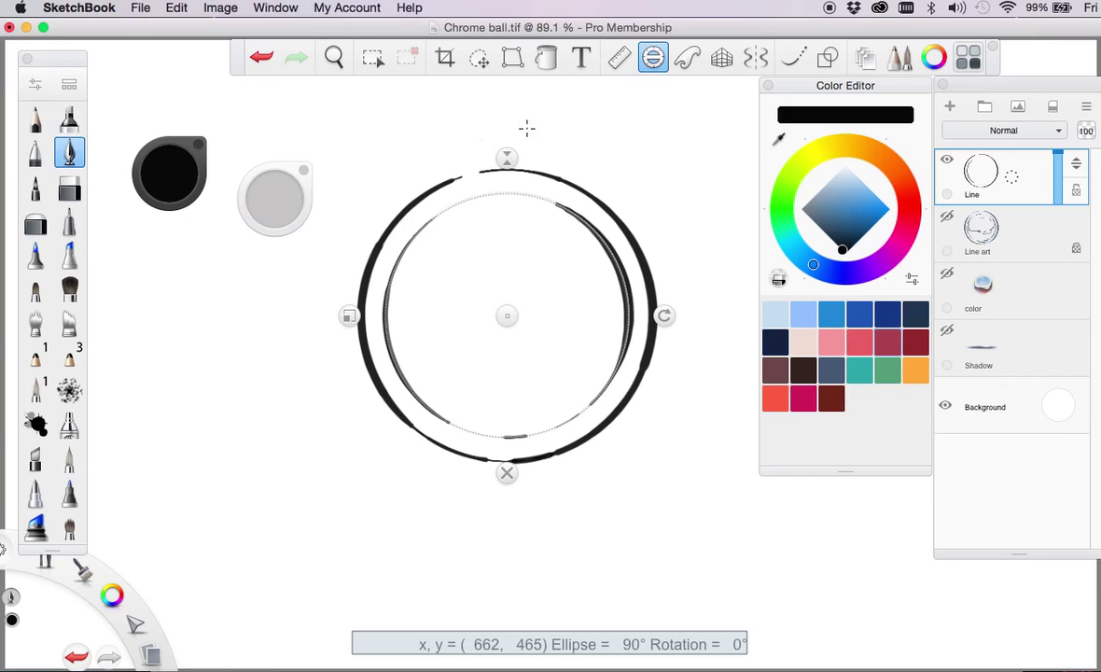
left_click(653, 59)
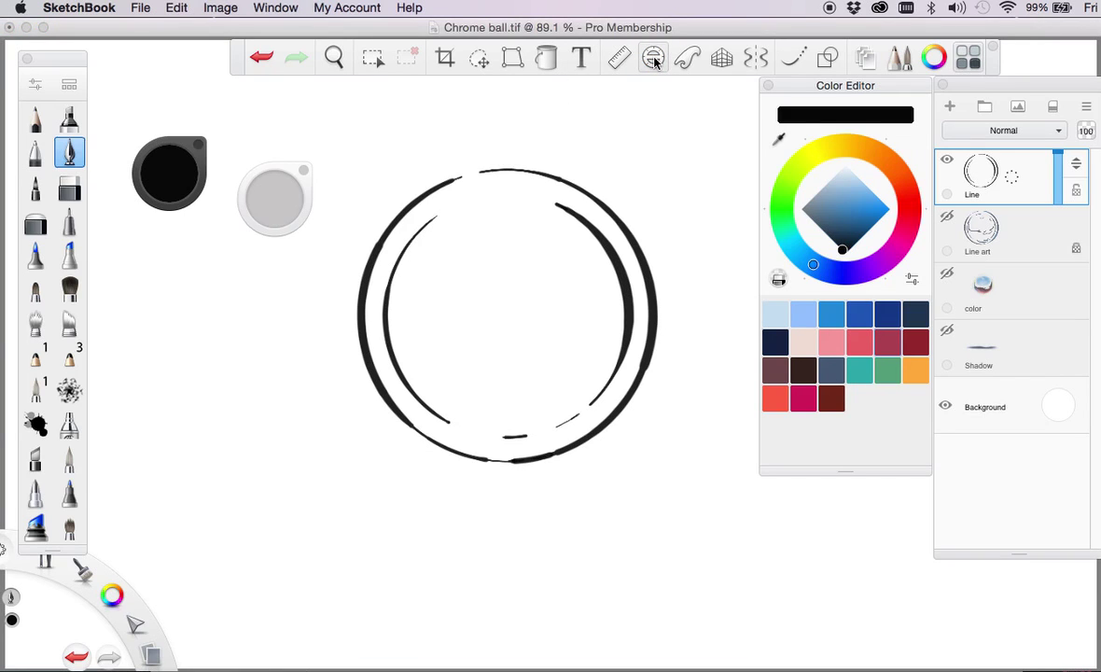
left_click(653, 59)
left_click(653, 59)
Ink freehand reflection contours inside the ball, with a curved horizon across the middle and short accent strokes around it.
mouse_move(432, 218)
left_mouse_down()
mouse_move(406, 238)
mouse_move(396, 307)
mouse_move(412, 344)
mouse_move(485, 336)
left_mouse_up()
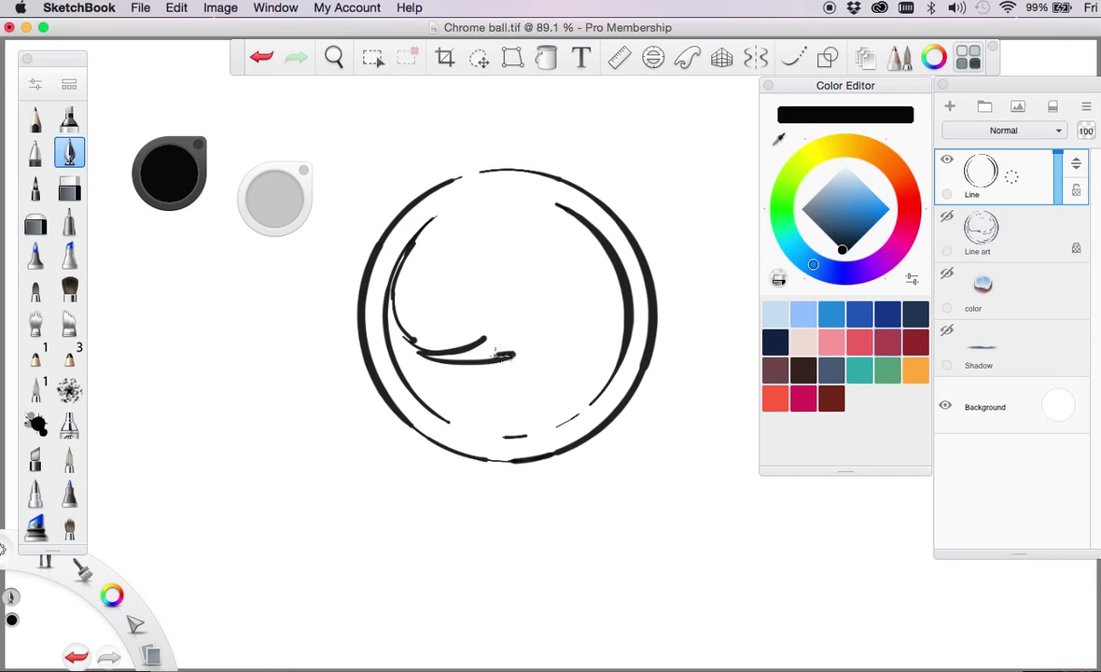
mouse_move(420, 354)
left_mouse_down()
mouse_move(548, 338)
mouse_move(593, 320)
mouse_move(579, 352)
left_mouse_up()
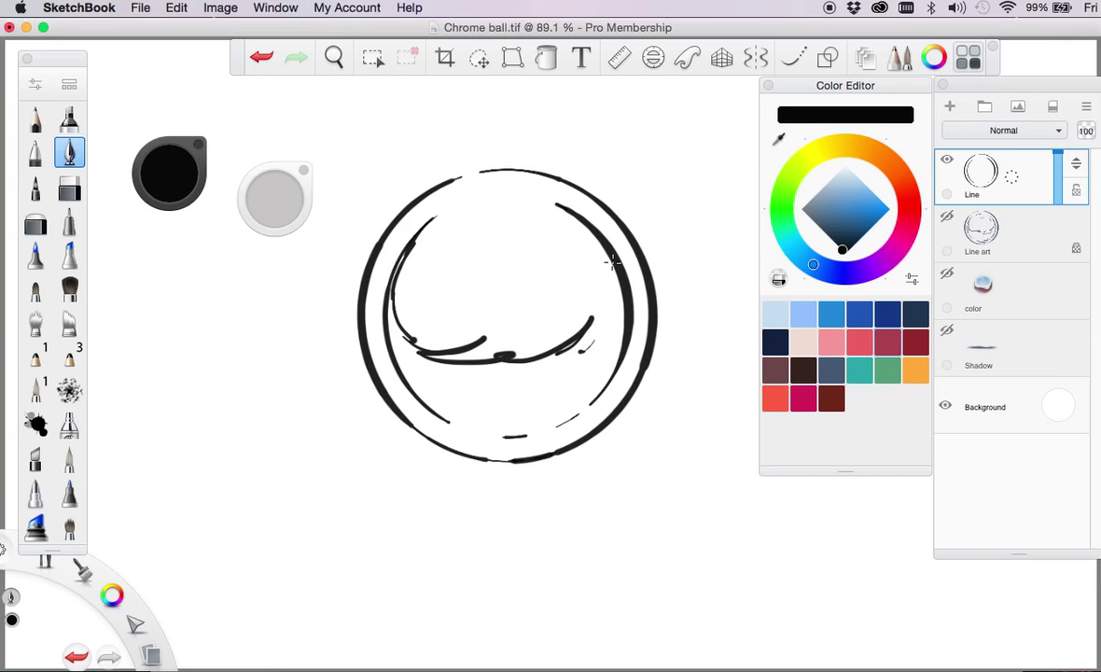
left_click_drag(612, 262, 609, 310)
left_click_drag(458, 419, 482, 376)
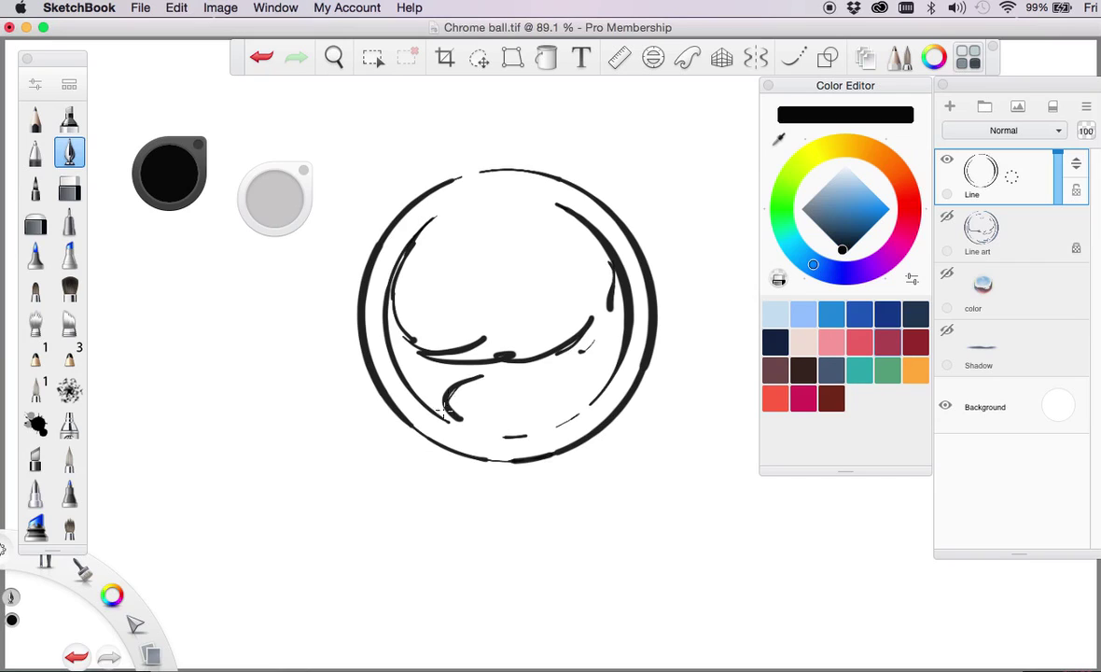
left_click_drag(598, 354, 608, 380)
left_click_drag(417, 341, 390, 300)
left_click_drag(484, 377, 466, 385)
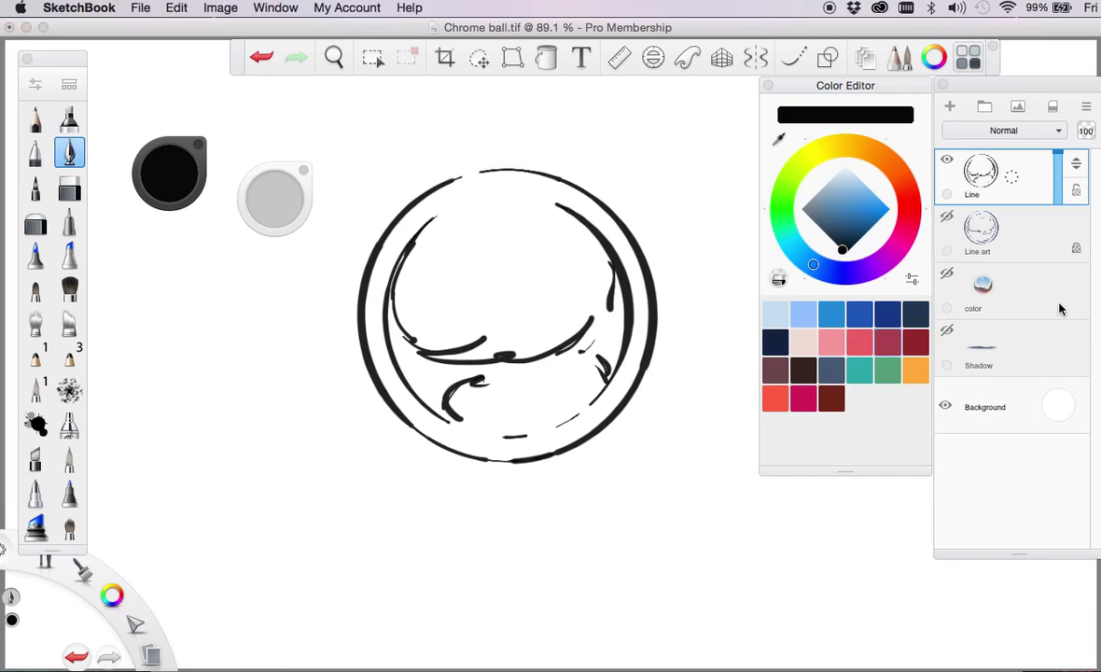
left_click(1011, 186)
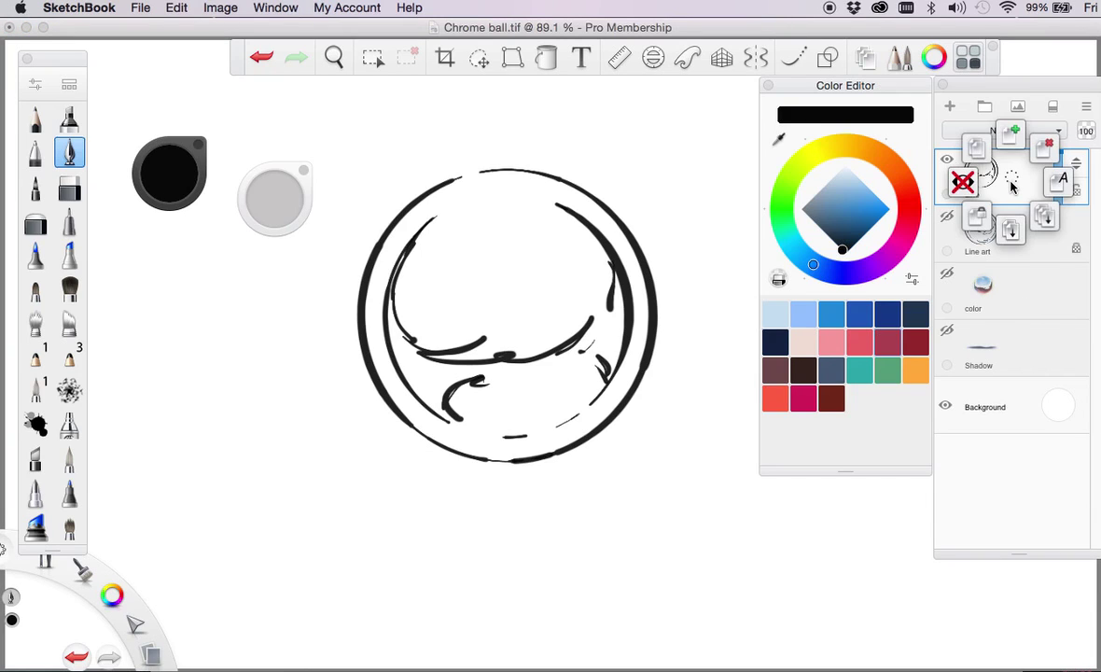
left_click(1062, 191)
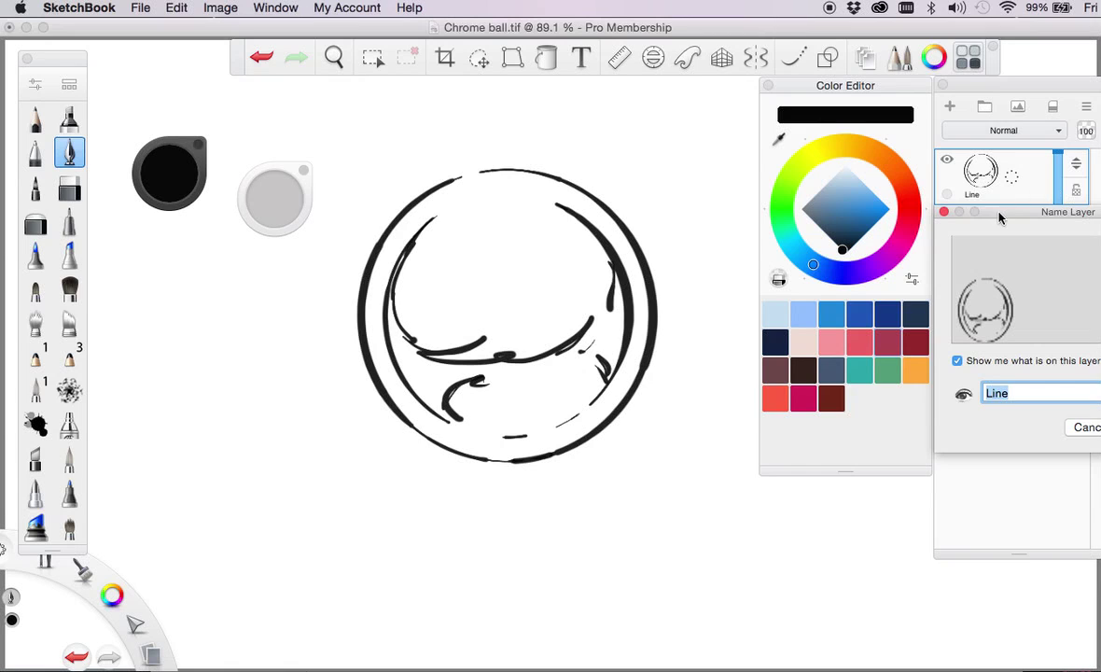
left_click_drag(997, 217, 812, 291)
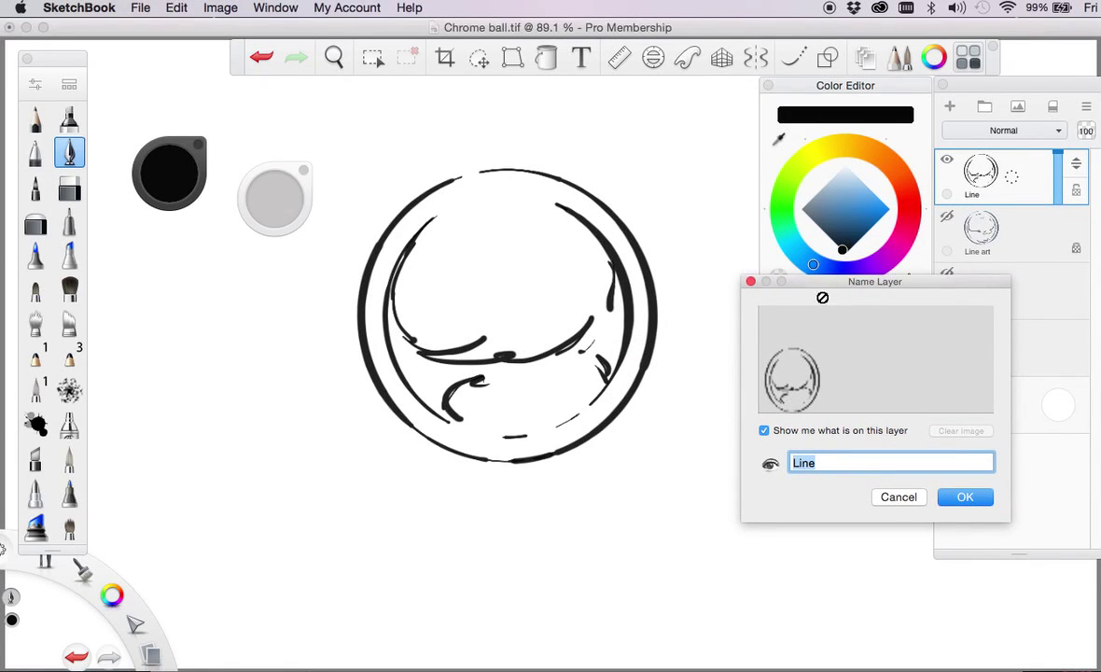
left_click(898, 496)
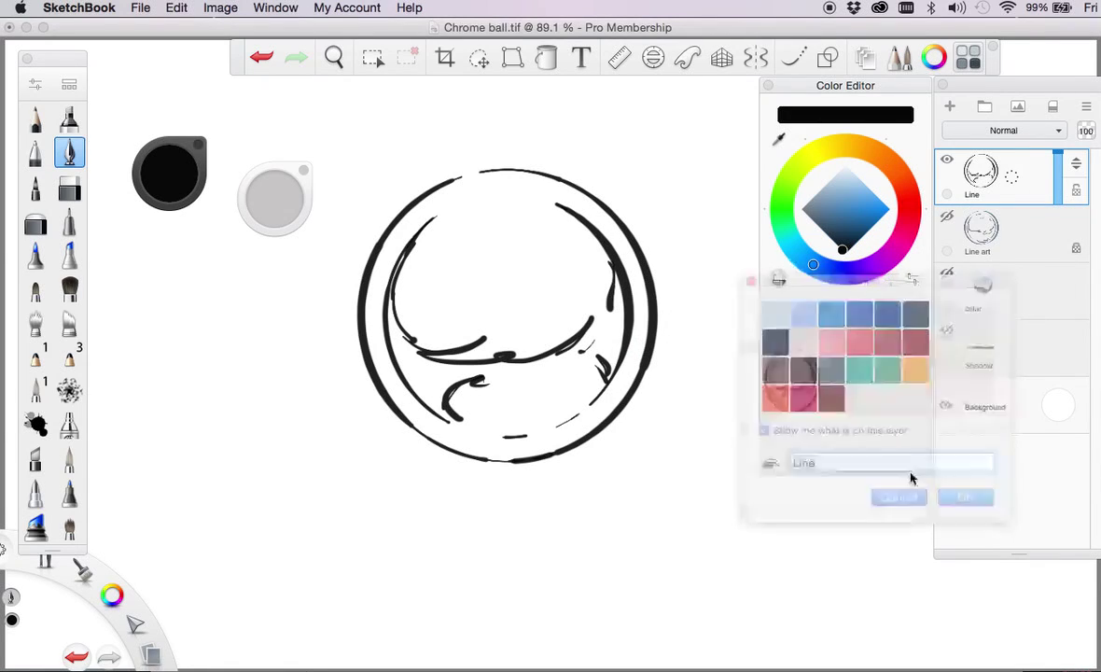
Add a new layer named "col" and place it directly beneath the Line layer.
left_click(986, 189)
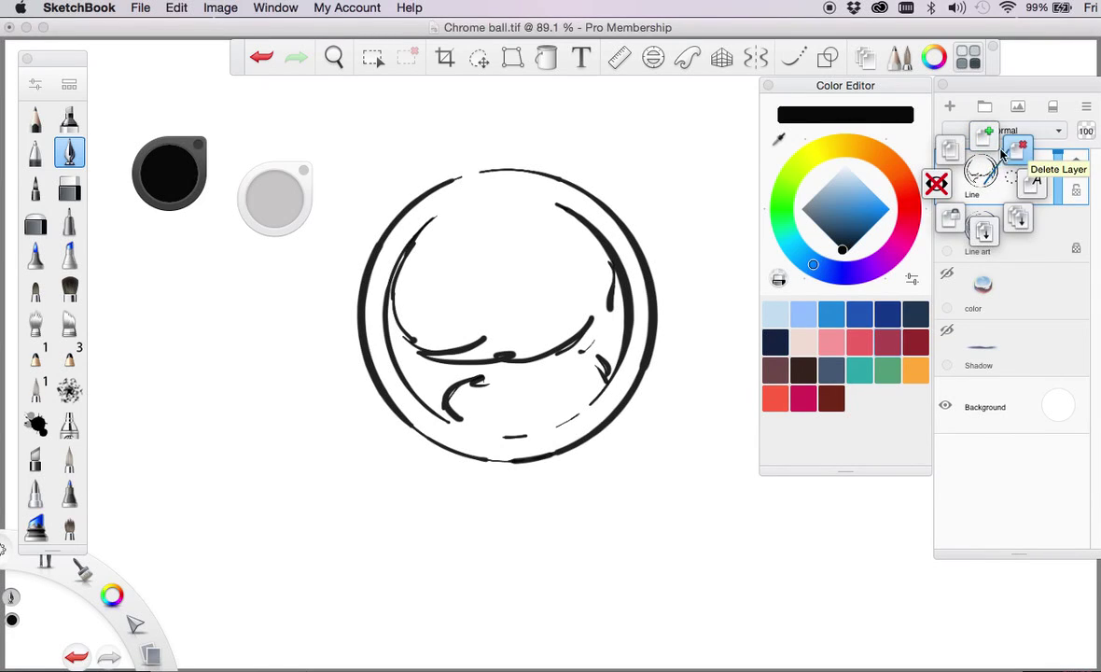
left_click(984, 145)
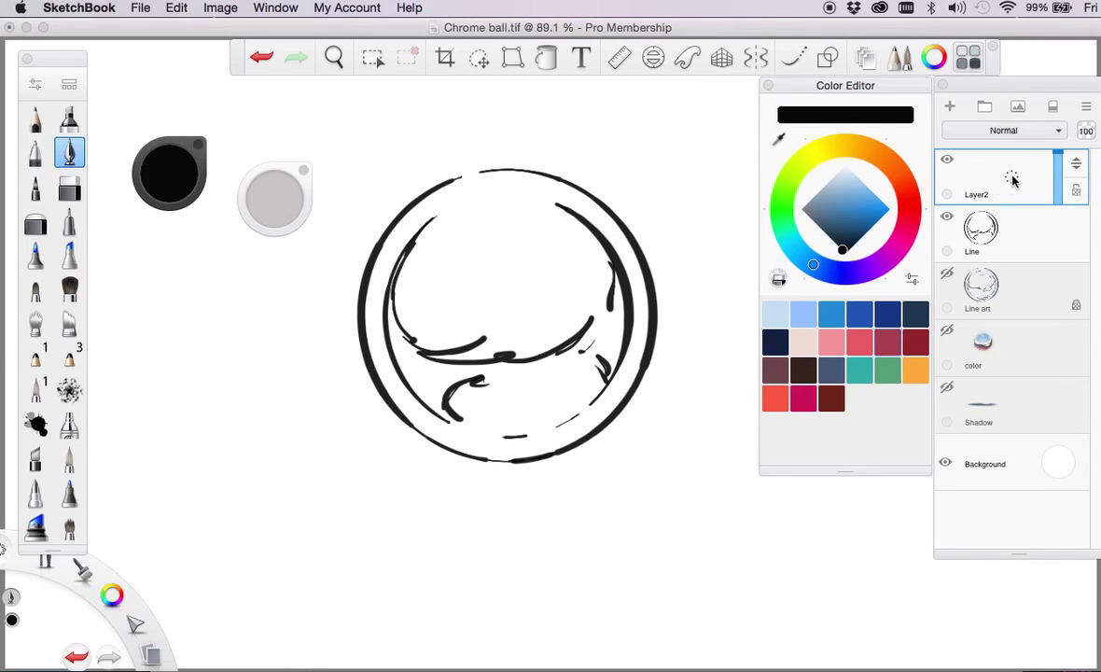
left_click(1011, 180)
left_click(1060, 174)
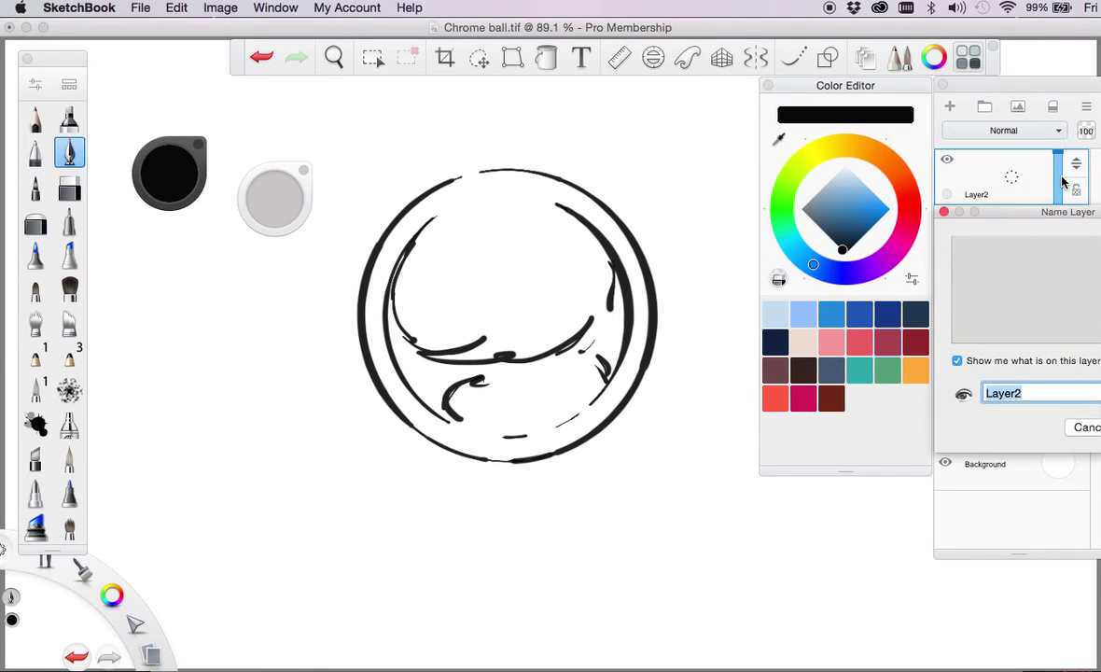
left_click_drag(1012, 212, 803, 300)
type("co")
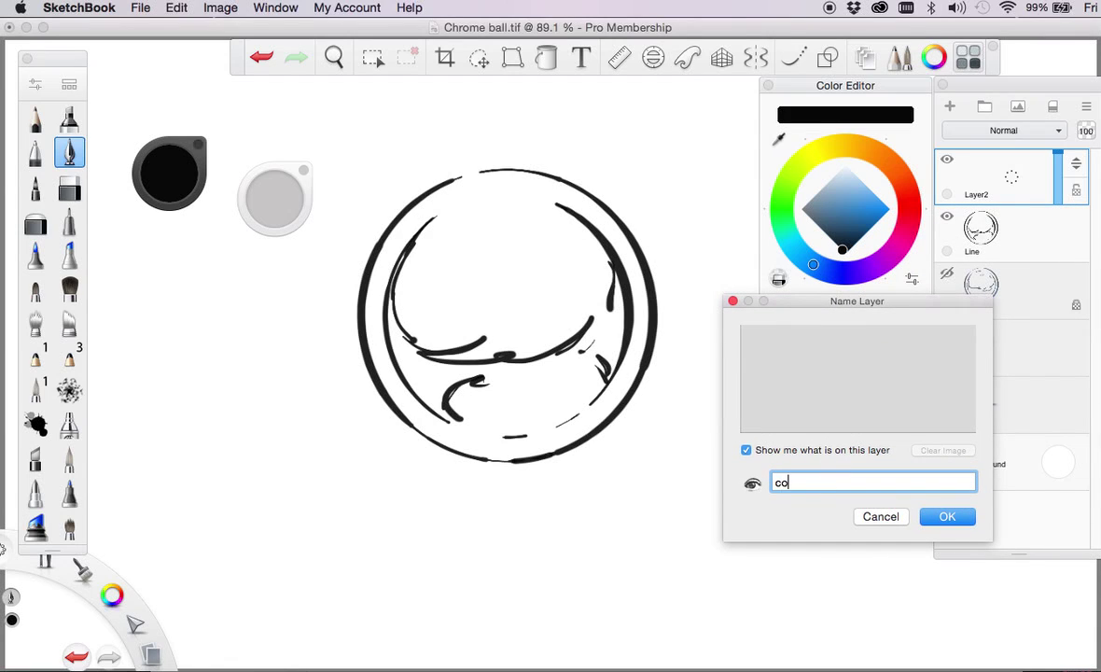
type("l")
key("Return")
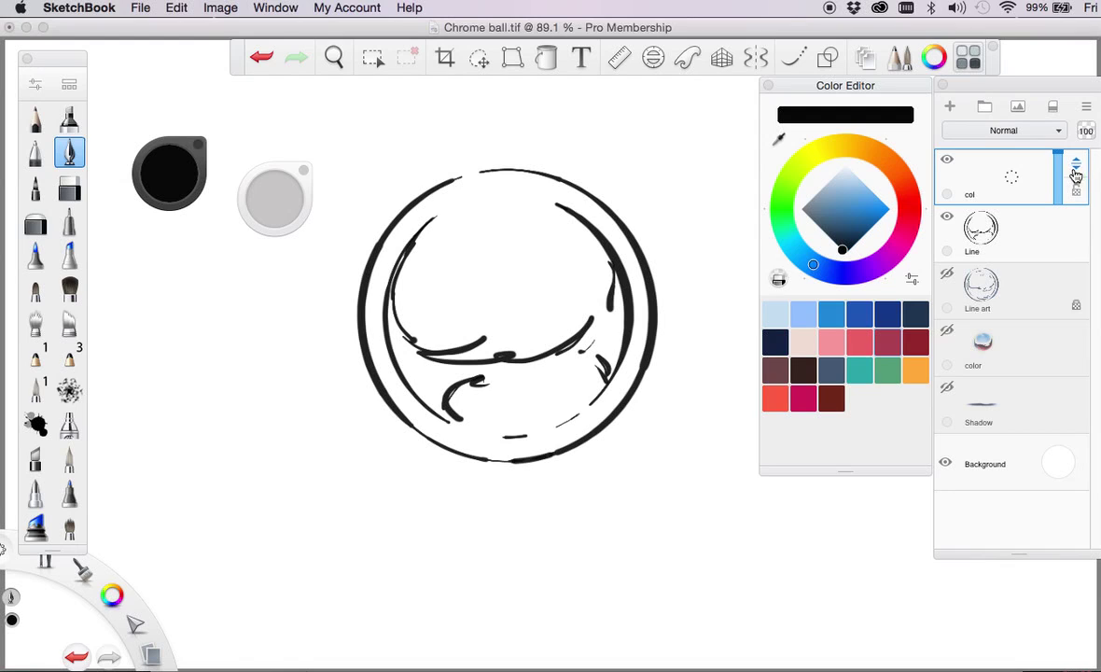
left_click_drag(1077, 168, 1081, 248)
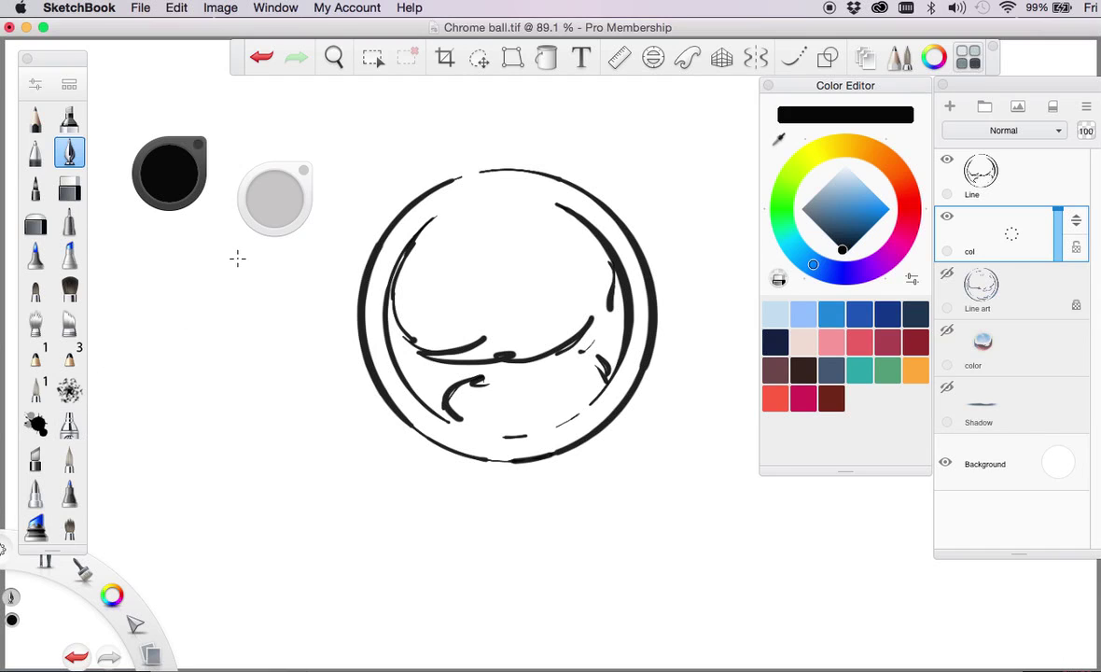
Choose a light blue in the Color Editor for coloring the ball.
left_click(850, 200)
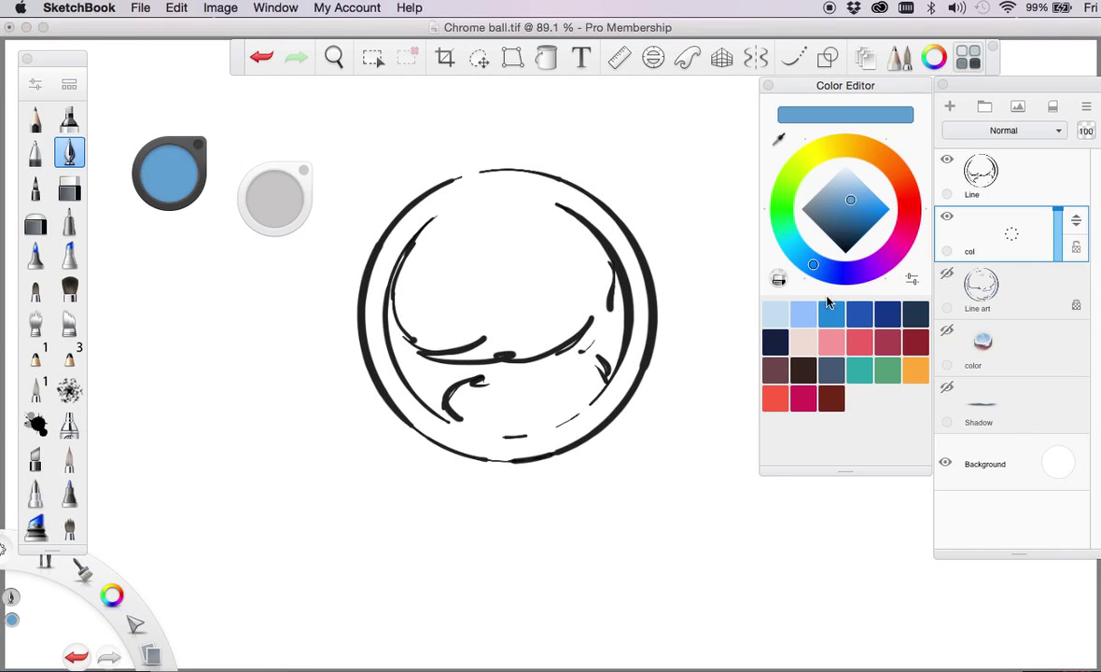
left_click(849, 184)
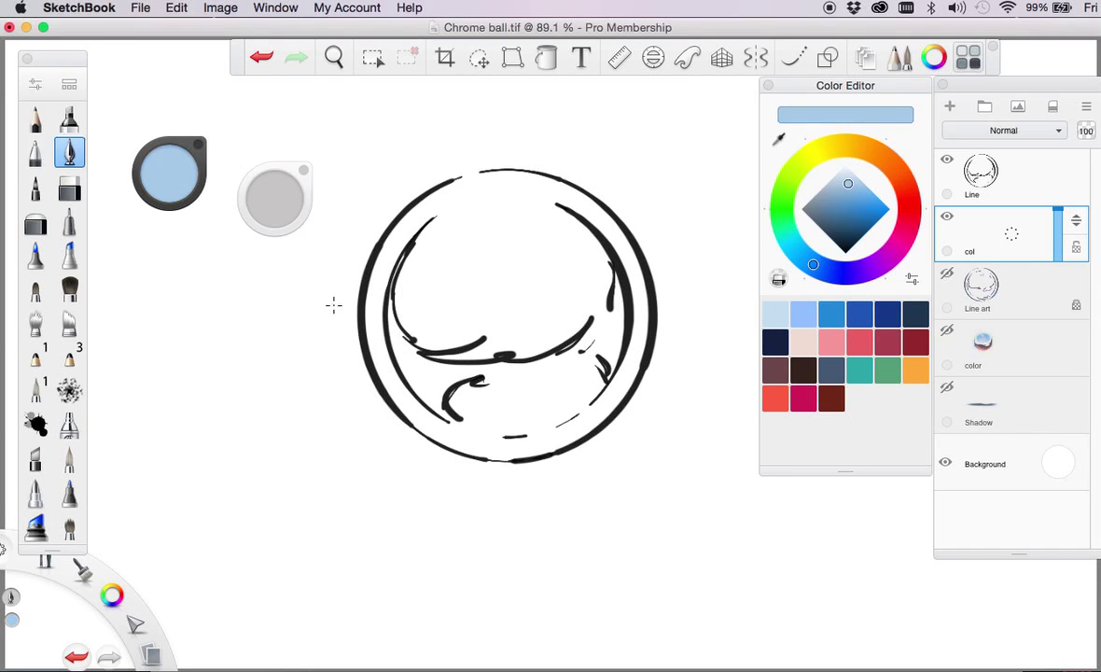
mouse_move(276, 204)
left_mouse_down()
mouse_move(425, 225)
mouse_move(683, 336)
mouse_move(855, 451)
left_mouse_up()
mouse_move(462, 287)
left_mouse_down()
mouse_move(397, 261)
mouse_move(479, 286)
mouse_move(362, 299)
left_mouse_up()
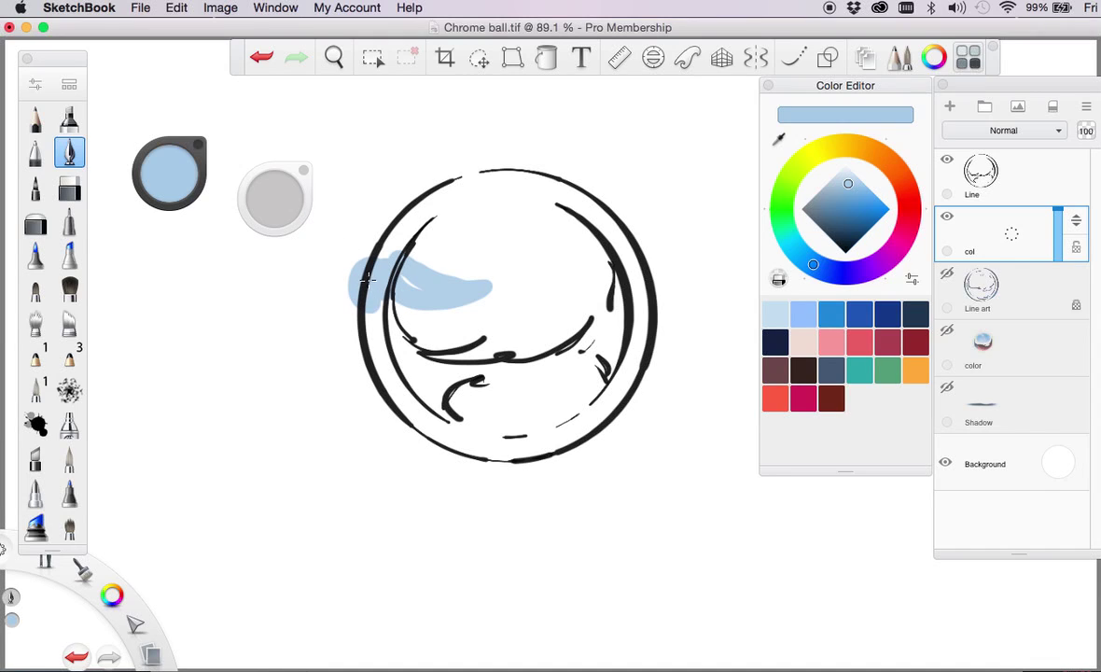
key("super+z")
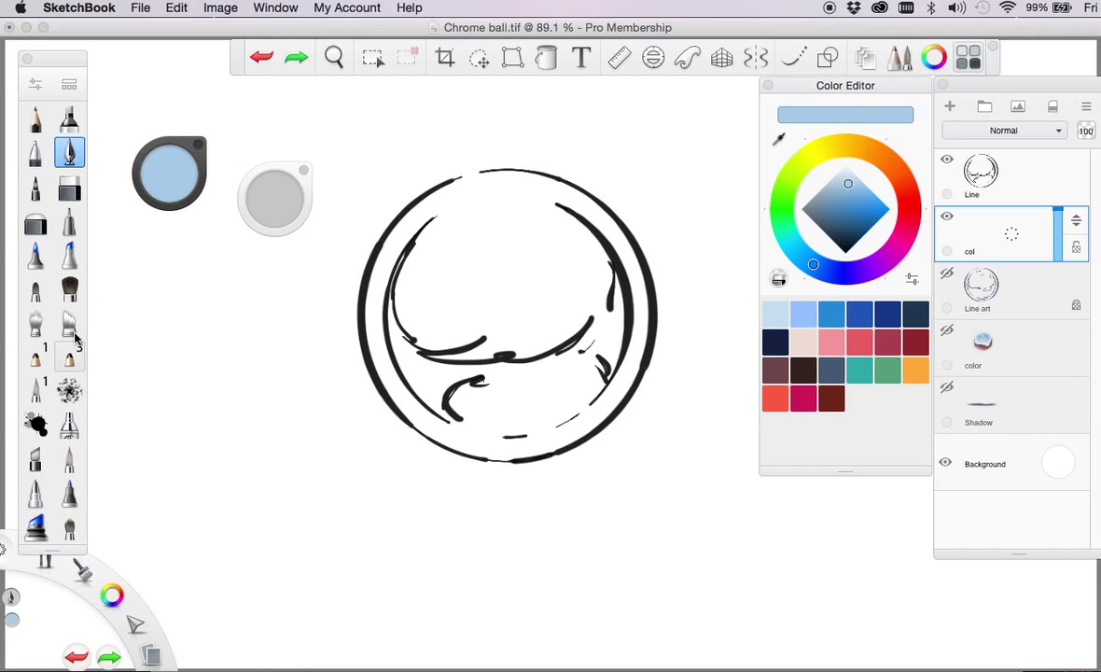
Airbrush soft light blue strokes across the ball's upper left reflection area on the col layer.
left_click(69, 425)
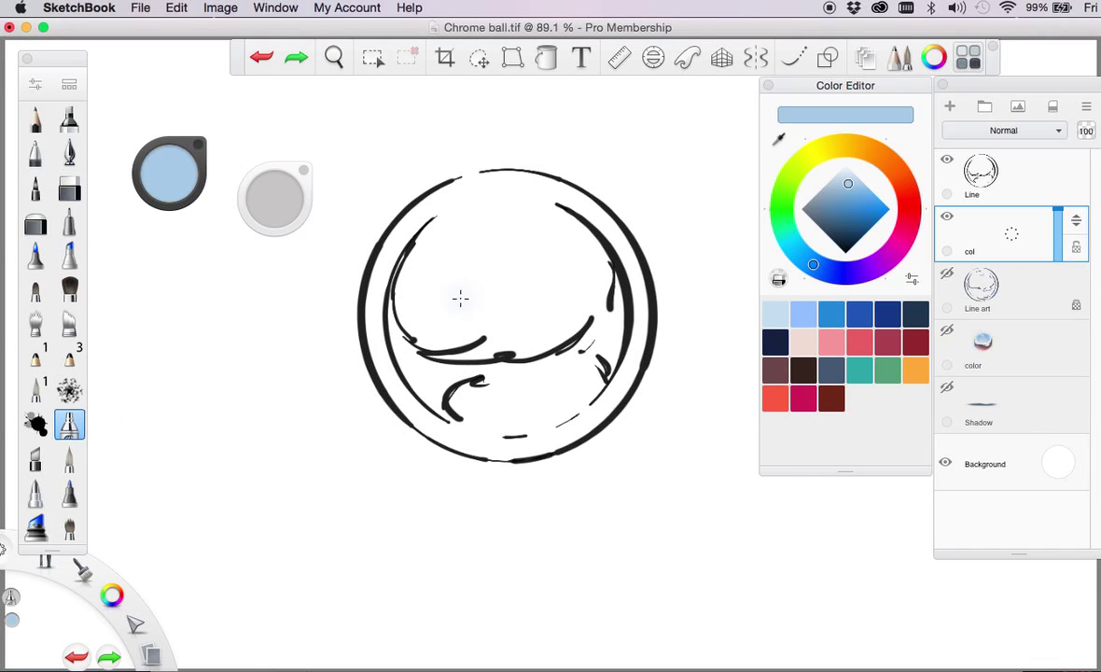
mouse_move(460, 298)
left_mouse_down()
mouse_move(322, 260)
mouse_move(477, 312)
mouse_move(320, 279)
mouse_move(372, 304)
mouse_move(488, 317)
mouse_move(356, 268)
mouse_move(487, 311)
mouse_move(421, 270)
mouse_move(422, 213)
mouse_move(383, 269)
mouse_move(373, 322)
mouse_move(343, 280)
mouse_move(331, 307)
left_mouse_up()
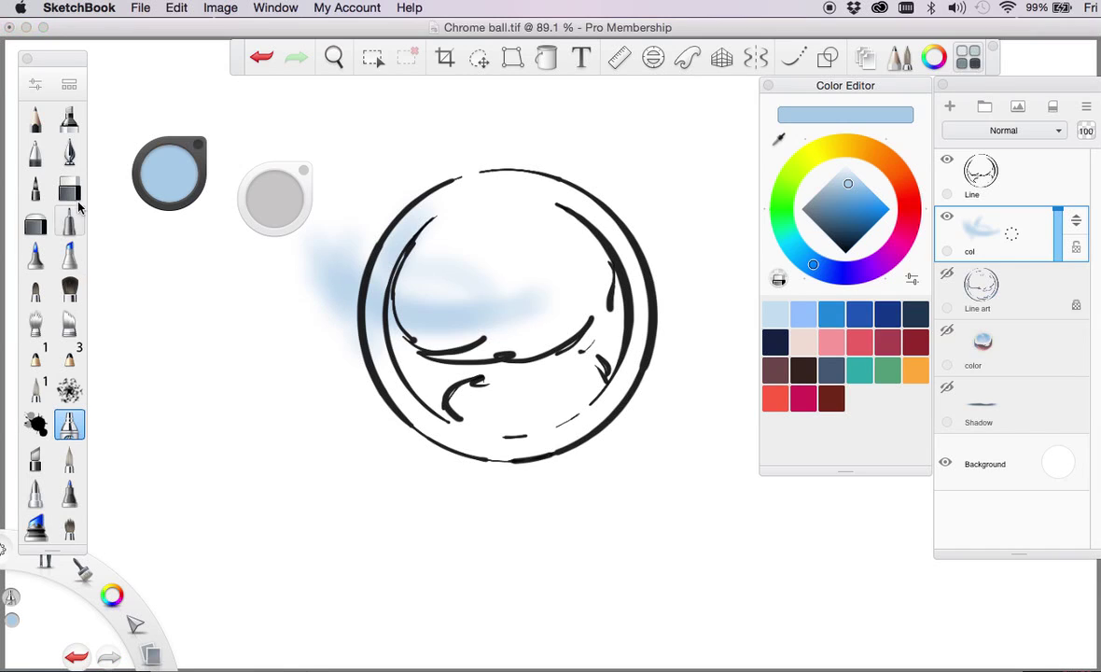
Try erasing the color spill outside the ball, and undo both the erasing and the light blue airbrush strokes on the col layer.
left_click(69, 188)
left_click_drag(341, 253, 339, 309)
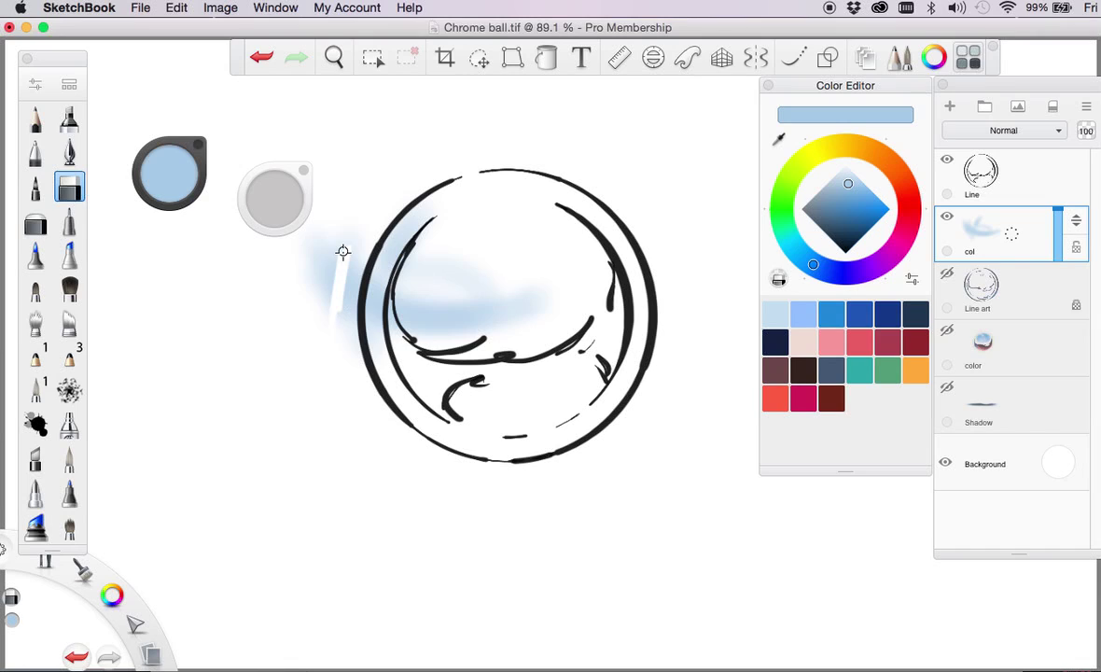
key("super+z")
key("super+z")
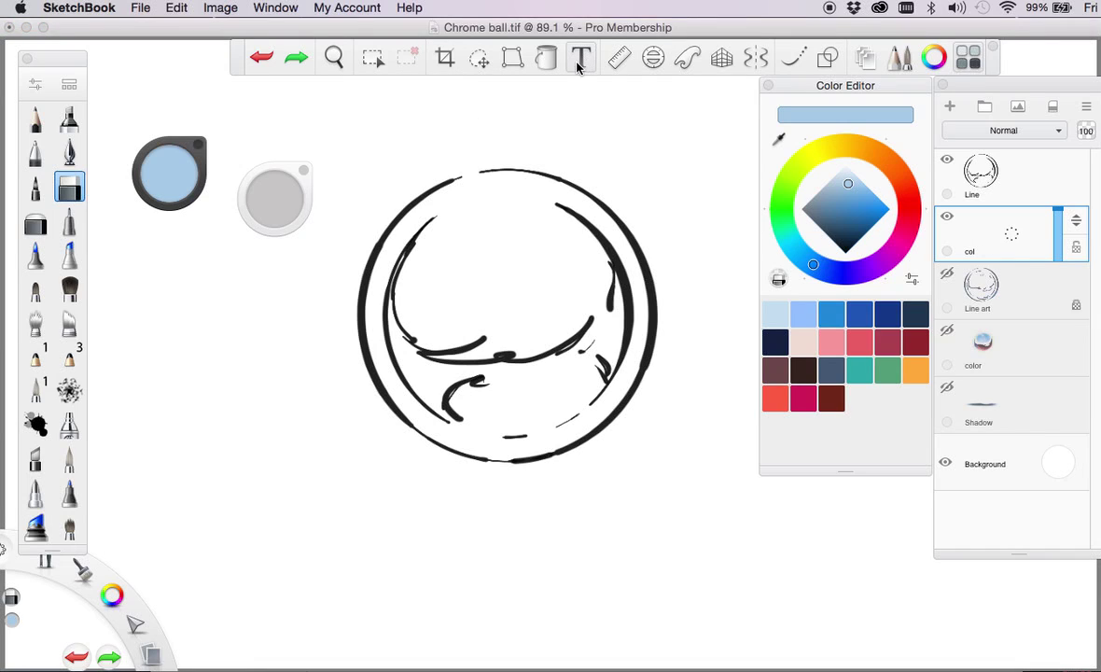
Trace a light blue ring around the ball's outer outline on the col layer, using the ellipse guide enlarged to that outline.
left_click(655, 61)
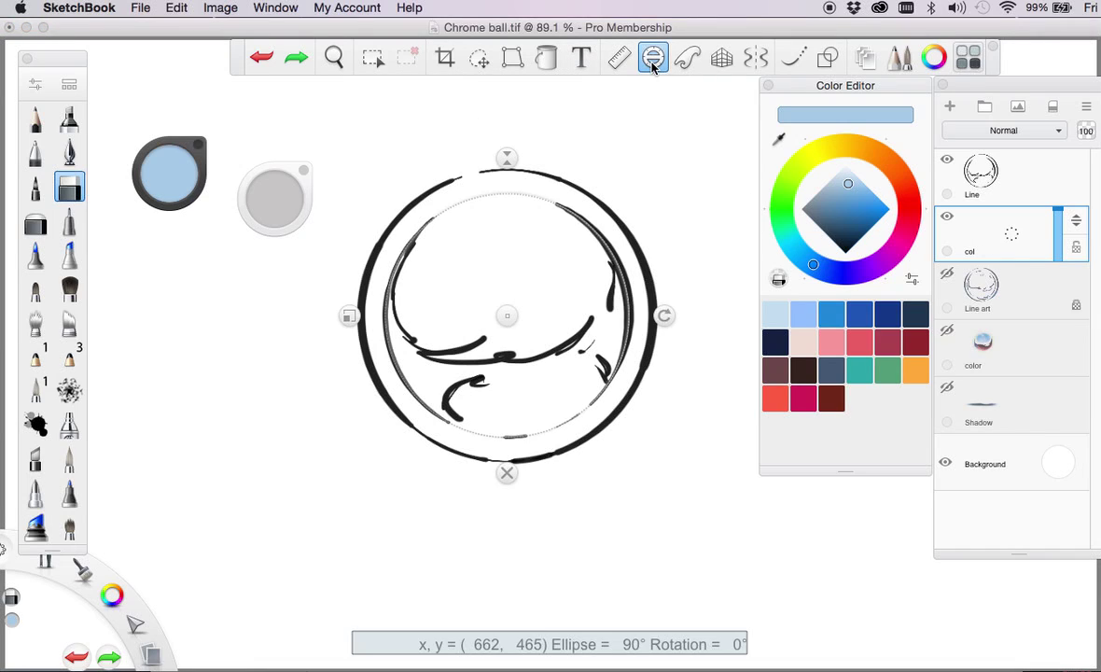
left_click(69, 154)
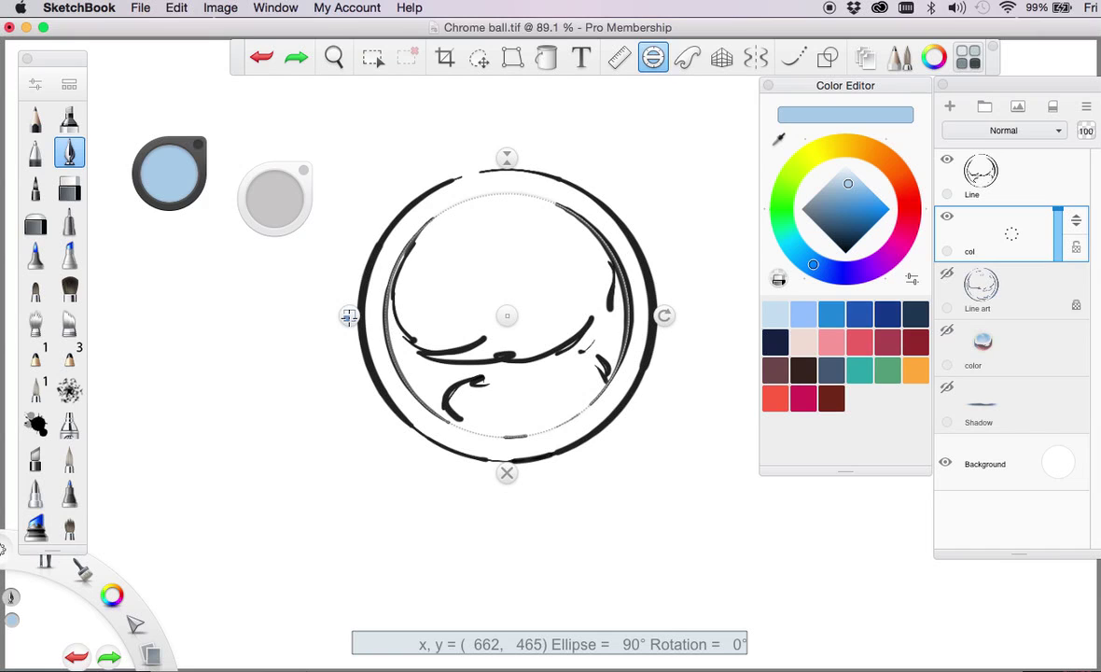
left_click_drag(349, 316, 320, 318)
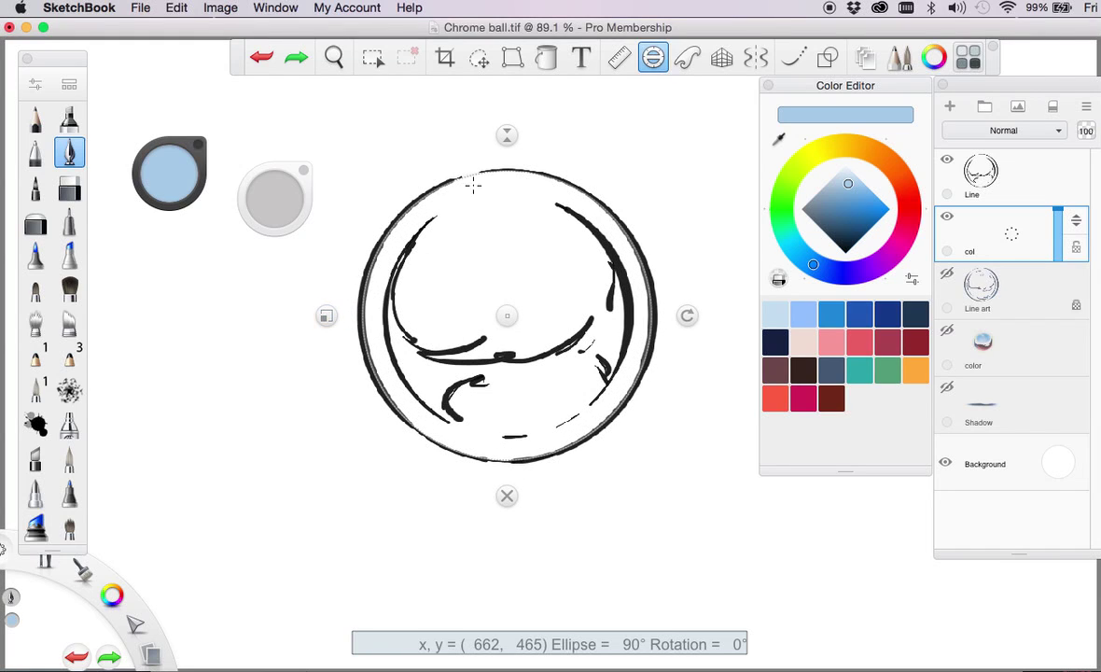
mouse_move(469, 177)
left_mouse_down()
mouse_move(347, 250)
mouse_move(401, 409)
mouse_move(574, 373)
mouse_move(568, 264)
mouse_move(469, 229)
mouse_move(428, 242)
left_mouse_up()
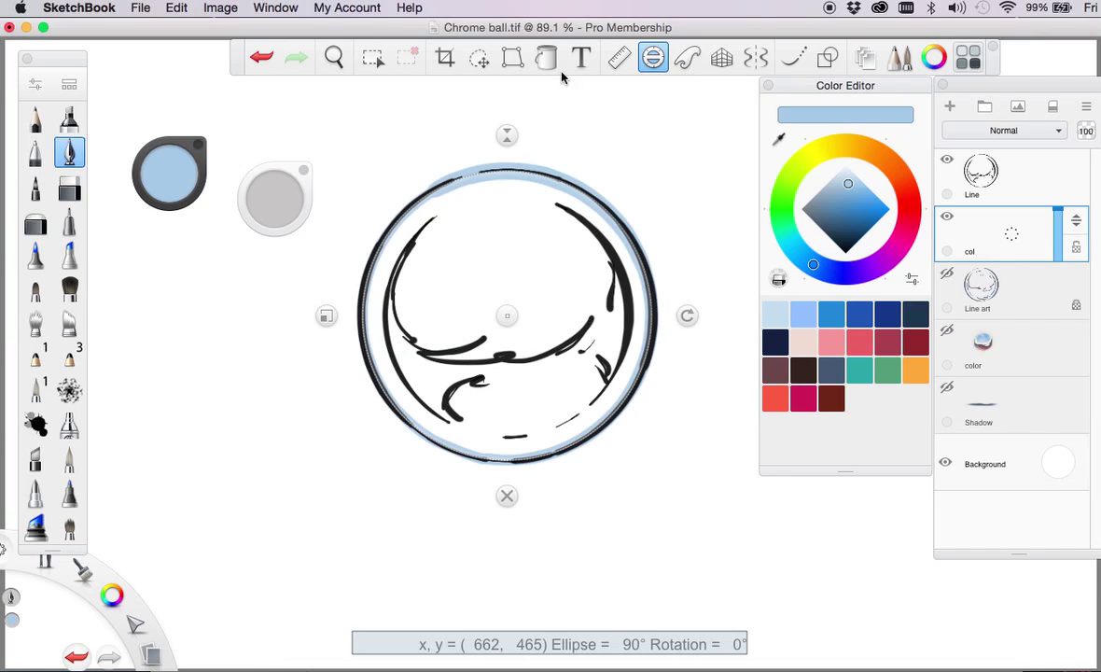
left_click(655, 58)
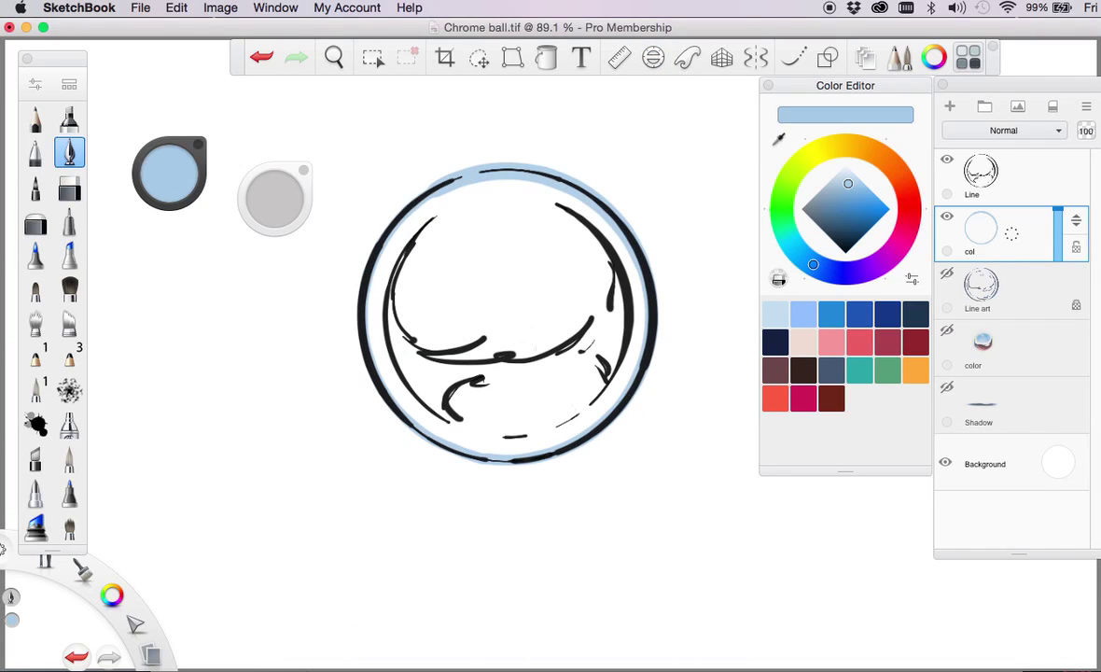
Flood fill the inside of the ring with solid light blue while the Line layer is hidden, and show the Line layer again.
left_click(945, 162)
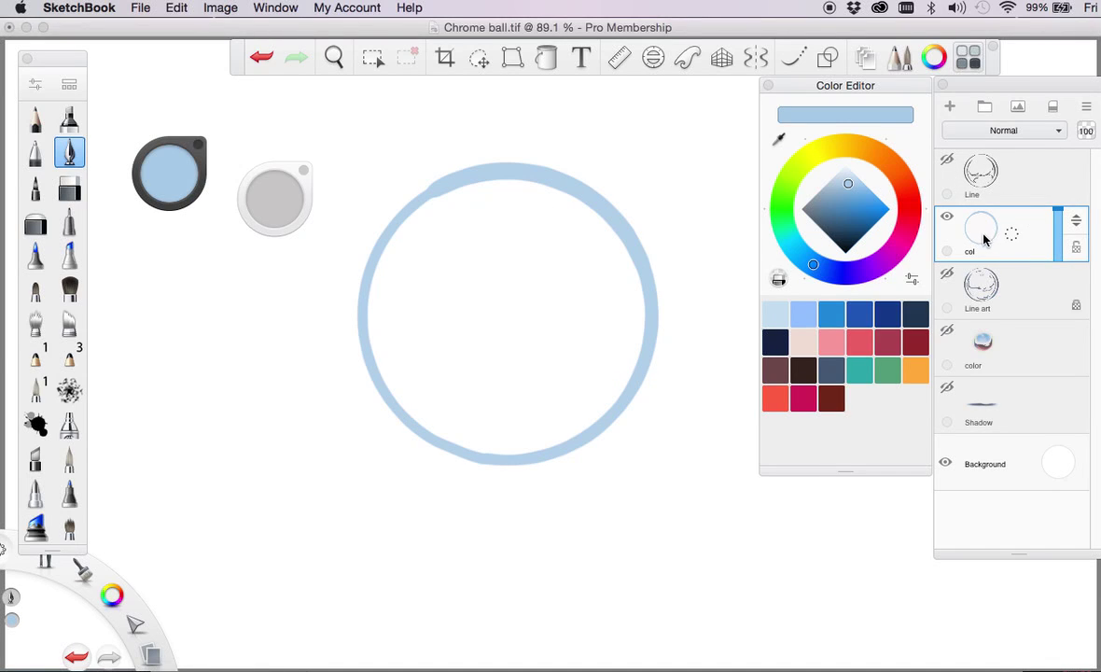
left_click(545, 58)
left_click(495, 265)
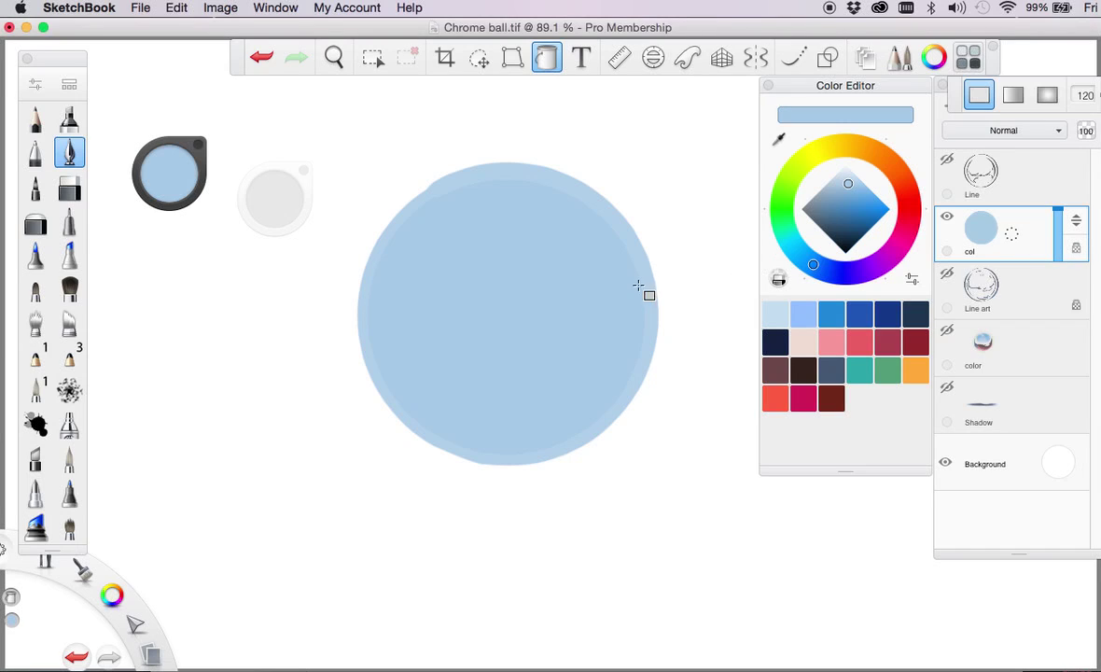
left_click(946, 161)
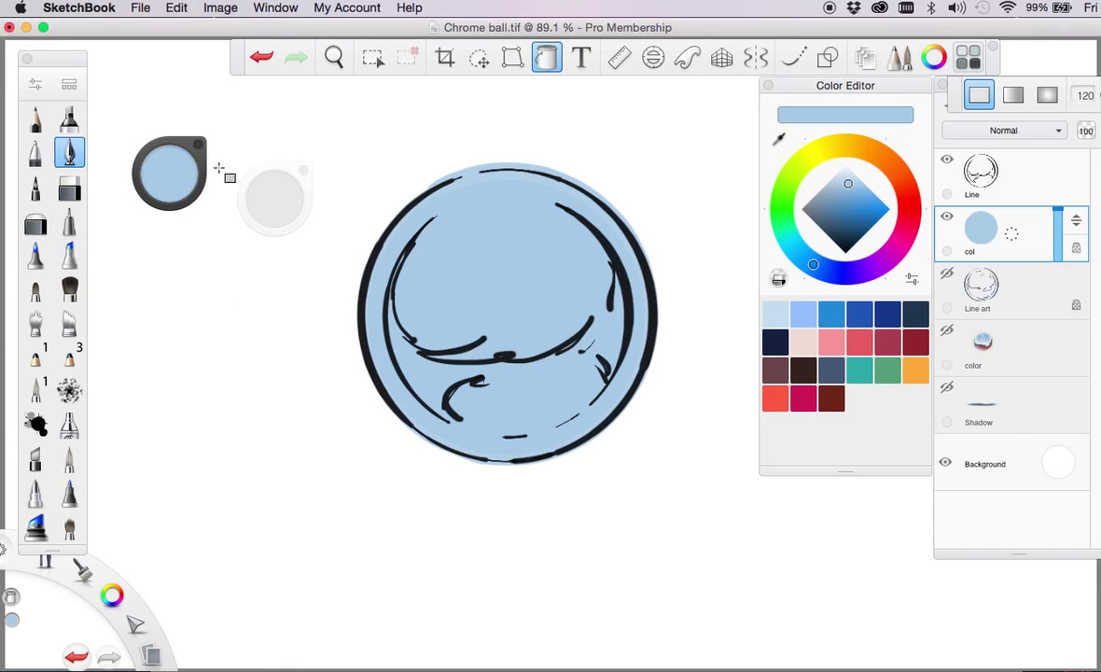
Choose white, adjust the airbrush with the brush puck and airbrush a soft highlight band just above the ball's curved horizon.
left_click_drag(848, 182, 839, 169)
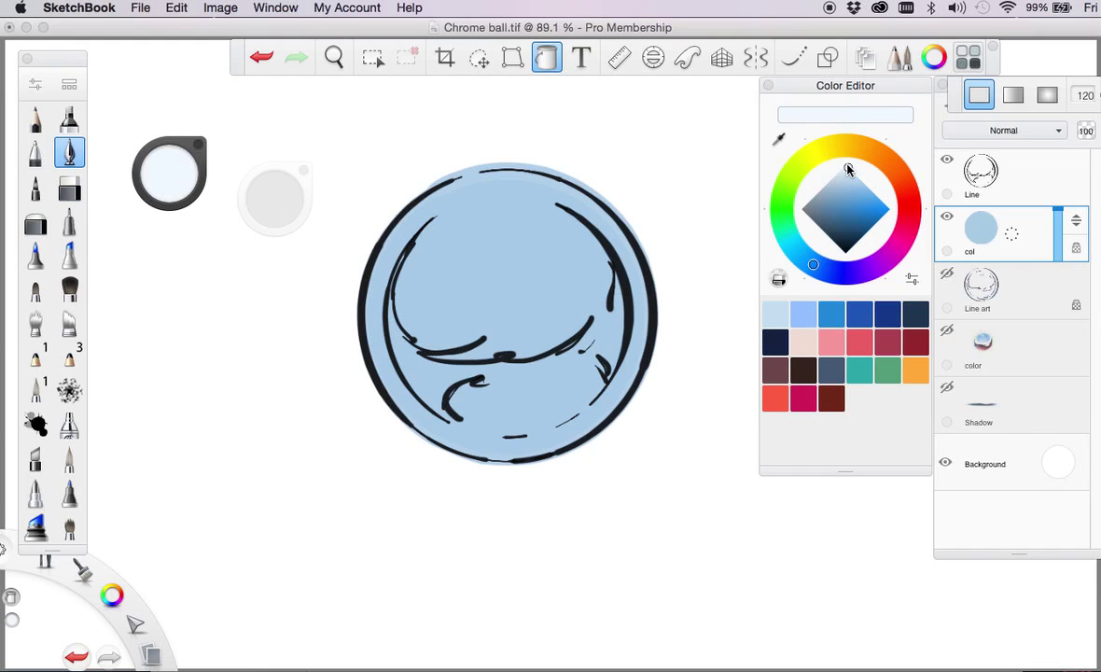
mouse_move(112, 595)
left_mouse_down()
mouse_move(145, 618)
mouse_move(142, 630)
left_mouse_up()
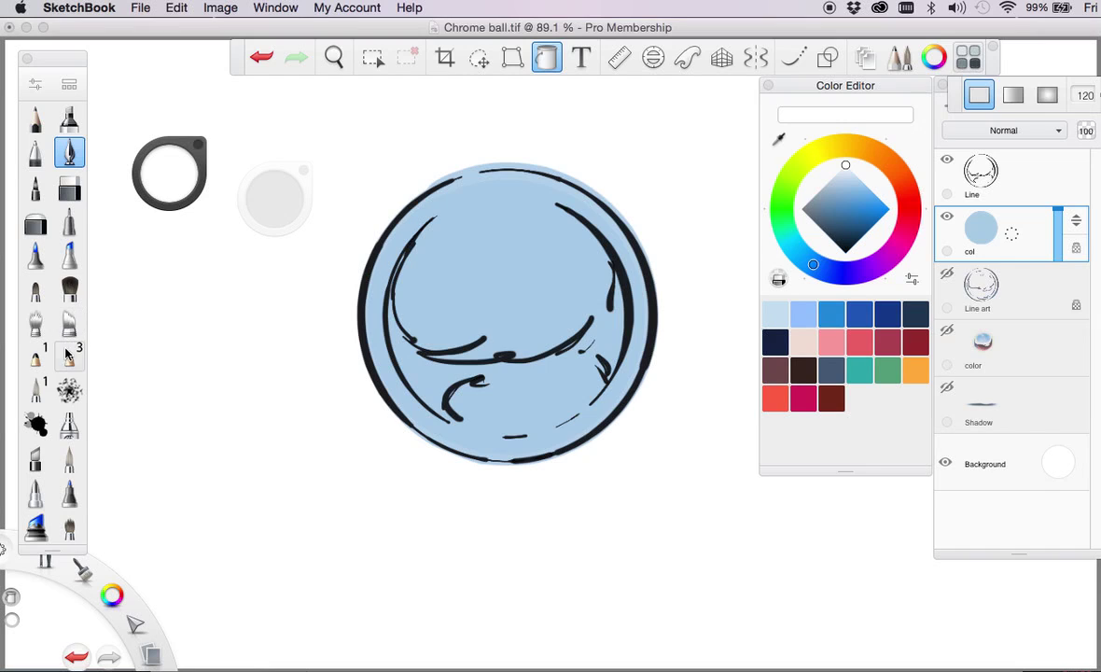
left_click(69, 425)
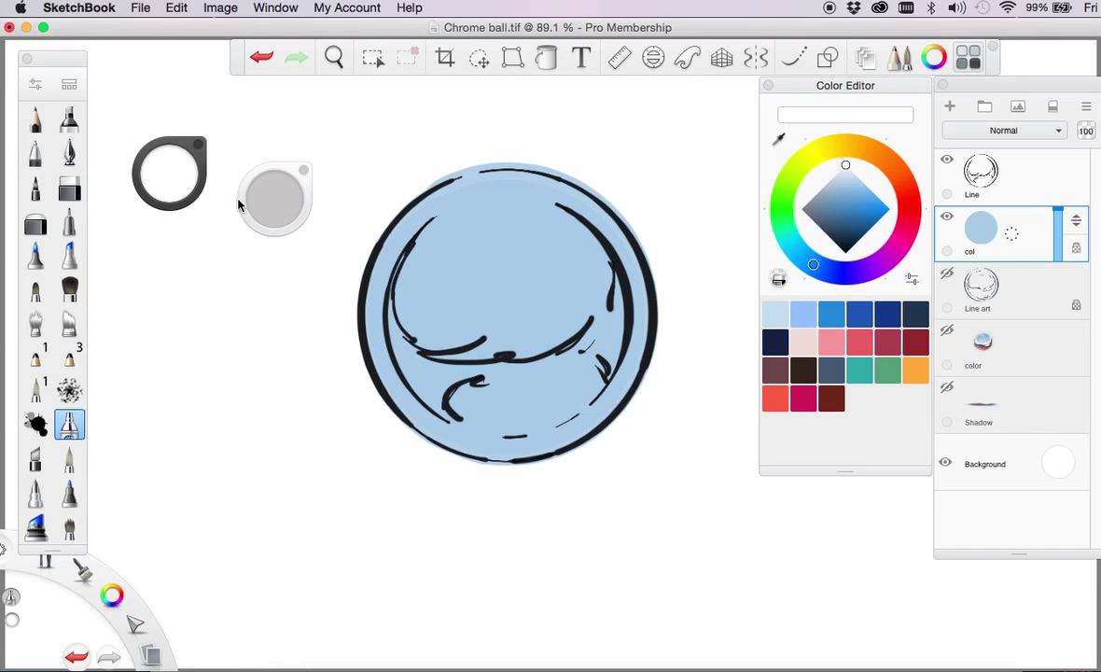
mouse_move(277, 207)
left_mouse_down()
mouse_move(337, 211)
mouse_move(357, 197)
left_mouse_up()
mouse_move(173, 171)
left_mouse_down()
mouse_move(210, 187)
mouse_move(182, 170)
mouse_move(177, 62)
mouse_move(156, 169)
mouse_move(396, 211)
mouse_move(172, 182)
mouse_move(102, 187)
mouse_move(208, 182)
mouse_move(92, 188)
mouse_move(221, 176)
mouse_move(456, 206)
mouse_move(454, 194)
left_mouse_up()
left_click_drag(278, 206, 396, 194)
left_click_drag(289, 172, 189, 240)
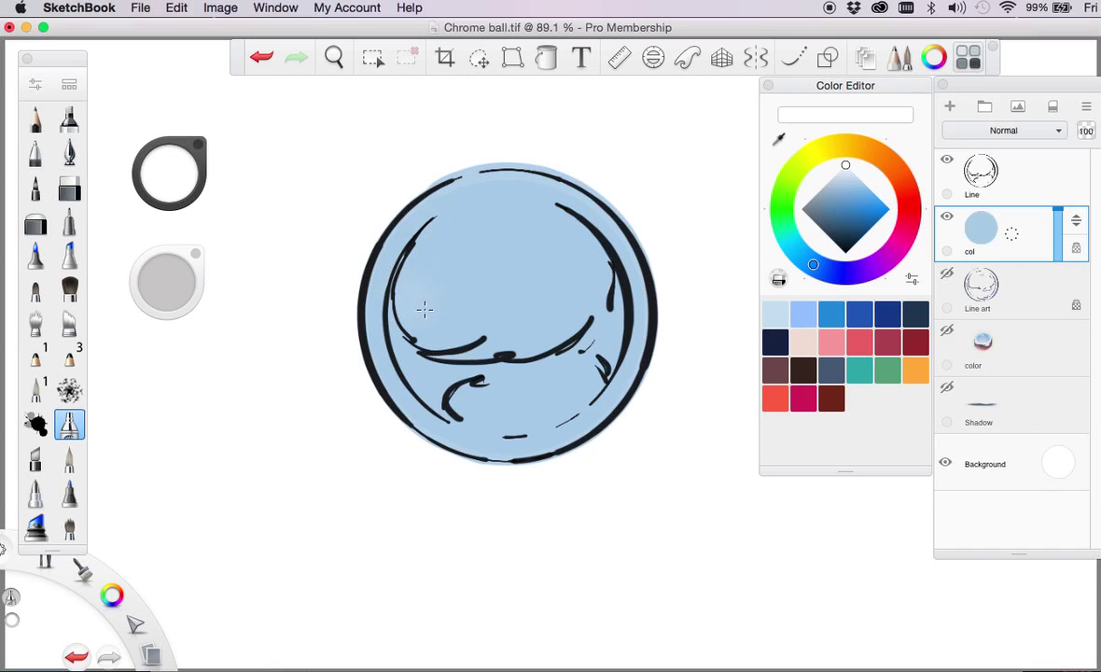
mouse_move(419, 322)
left_mouse_down()
mouse_move(500, 313)
mouse_move(461, 325)
mouse_move(403, 293)
mouse_move(556, 321)
mouse_move(435, 322)
left_mouse_up()
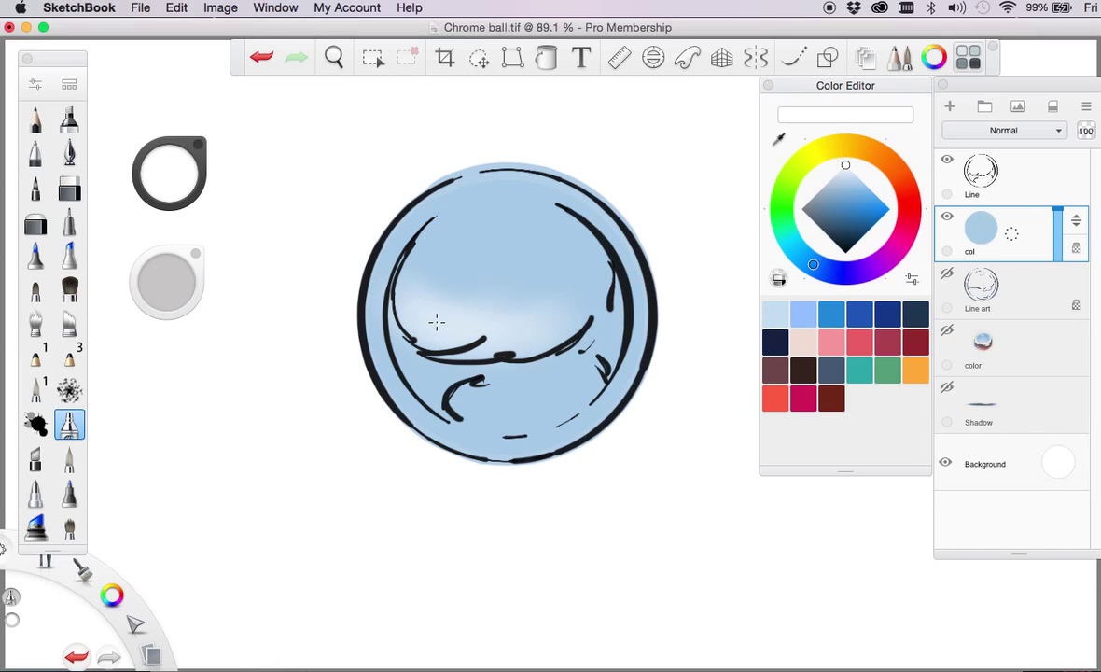
mouse_move(561, 329)
left_mouse_down()
mouse_move(610, 278)
mouse_move(433, 343)
mouse_move(440, 336)
mouse_move(401, 316)
left_mouse_up()
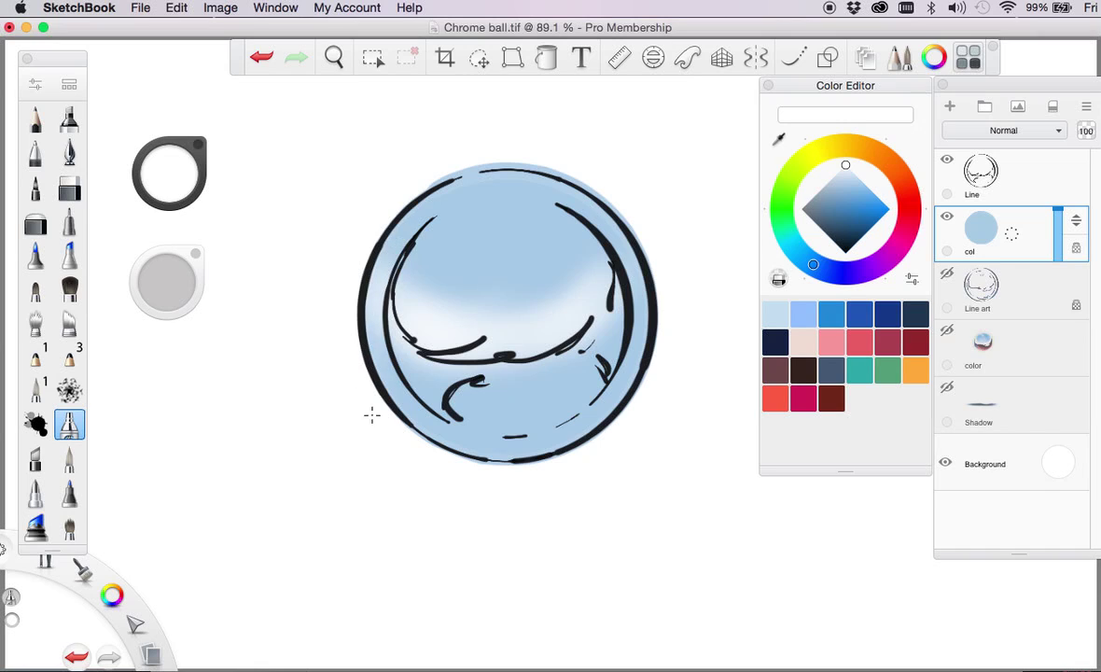
Airbrush soft white around the ball's rim, into the center of the lower reflection and over the right side of the upper reflection.
left_click_drag(371, 415, 370, 317)
left_click_drag(635, 250, 621, 301)
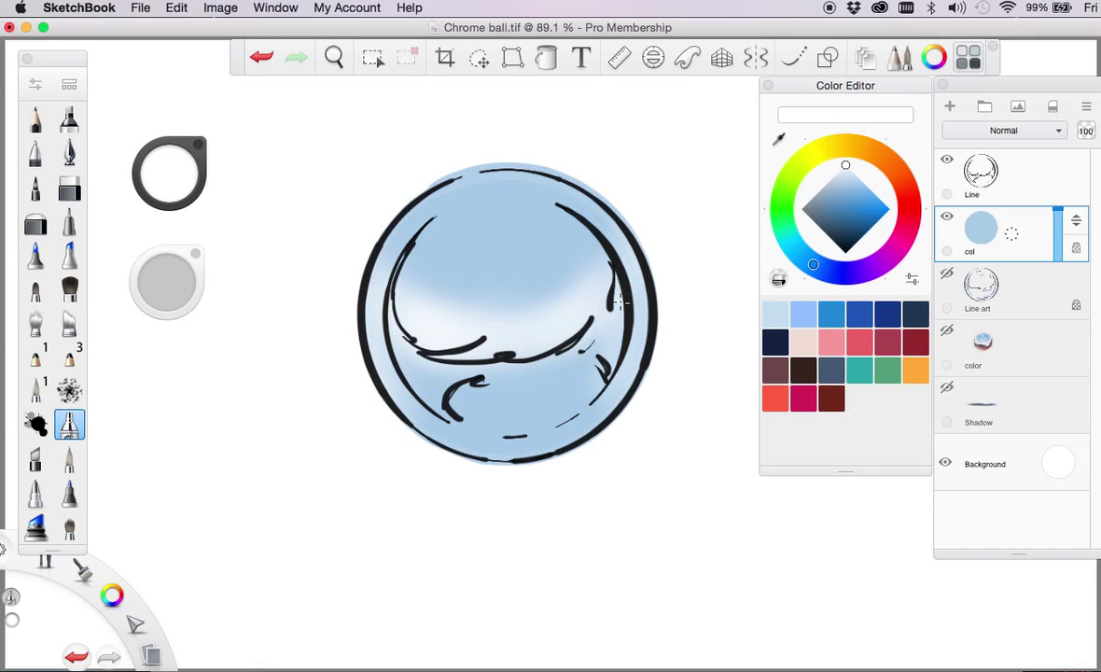
mouse_move(527, 401)
left_mouse_down()
mouse_move(498, 410)
mouse_move(546, 399)
left_mouse_up()
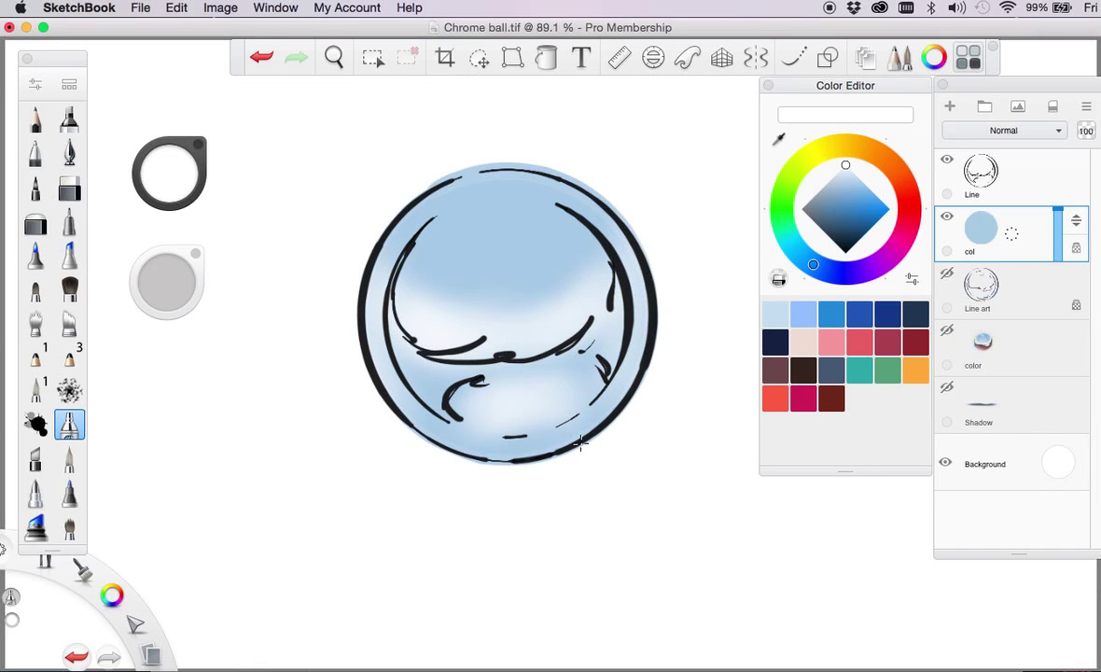
left_click_drag(580, 443, 525, 472)
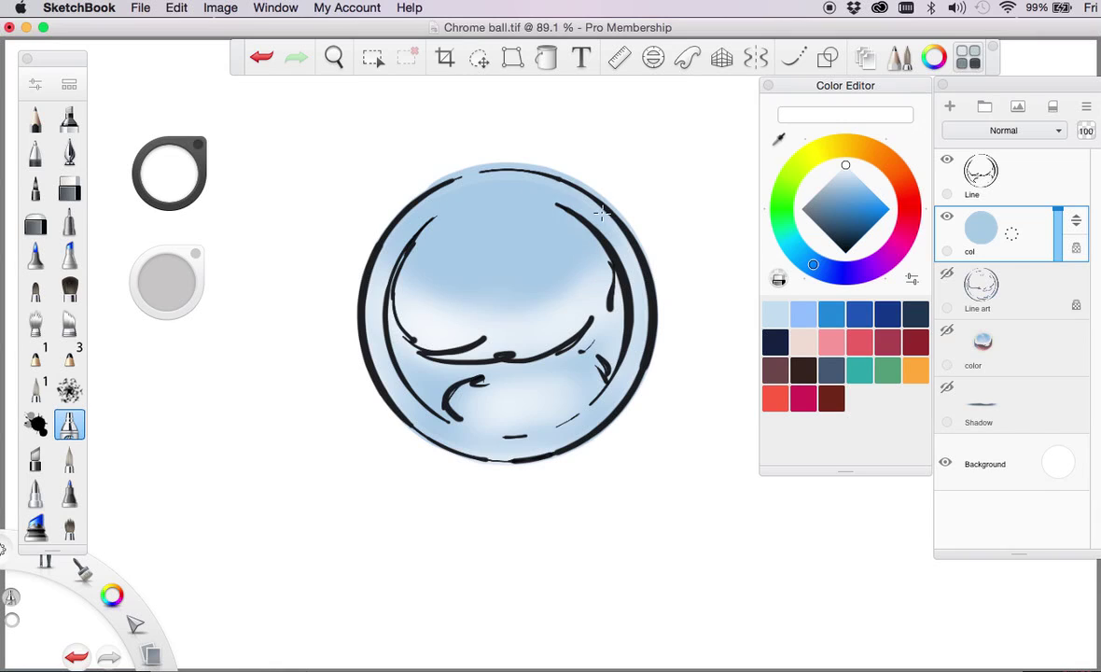
mouse_move(602, 213)
left_mouse_down()
mouse_move(406, 174)
mouse_move(528, 155)
mouse_move(564, 174)
left_mouse_up()
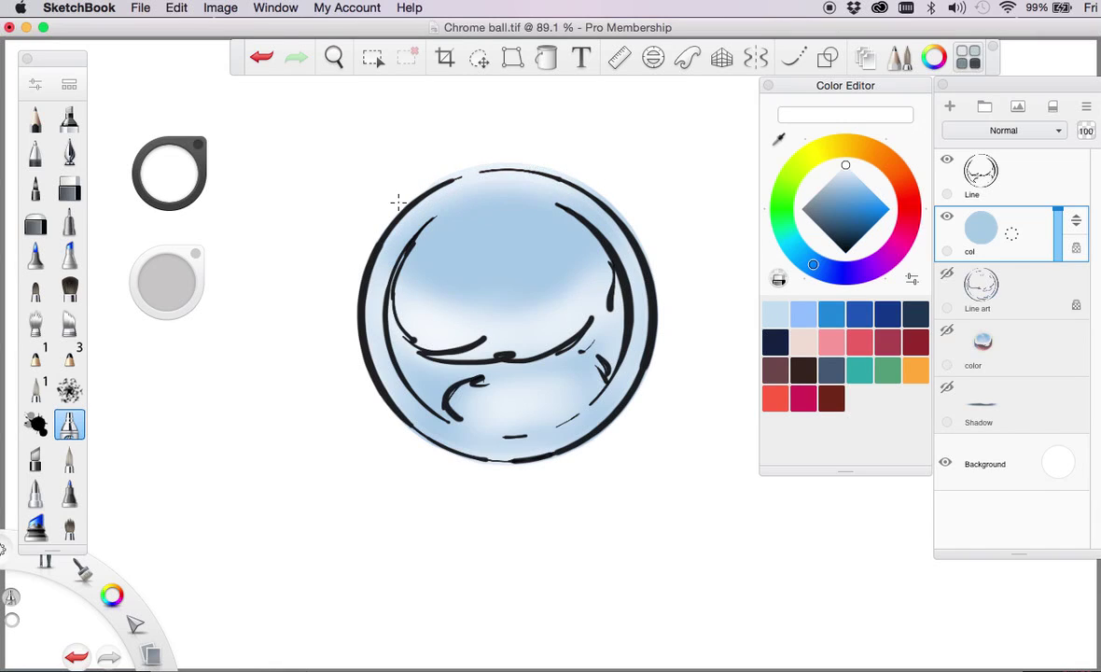
mouse_move(444, 193)
left_mouse_down()
mouse_move(360, 238)
mouse_move(411, 397)
mouse_move(495, 415)
left_mouse_up()
left_click_drag(591, 258, 580, 275)
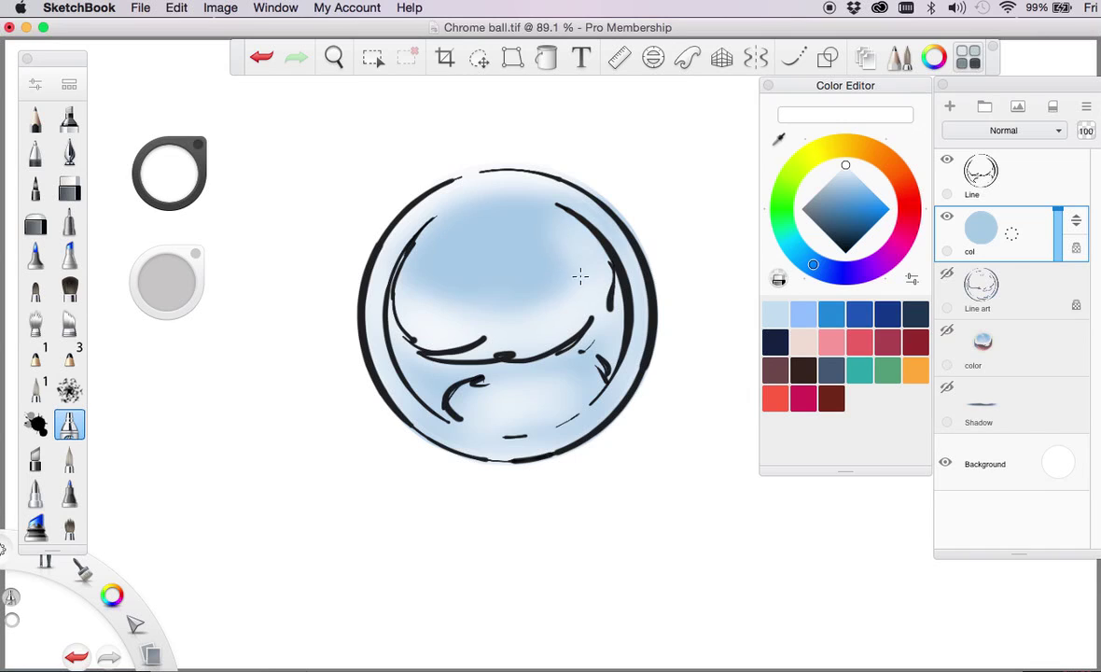
left_click_drag(520, 316, 554, 296)
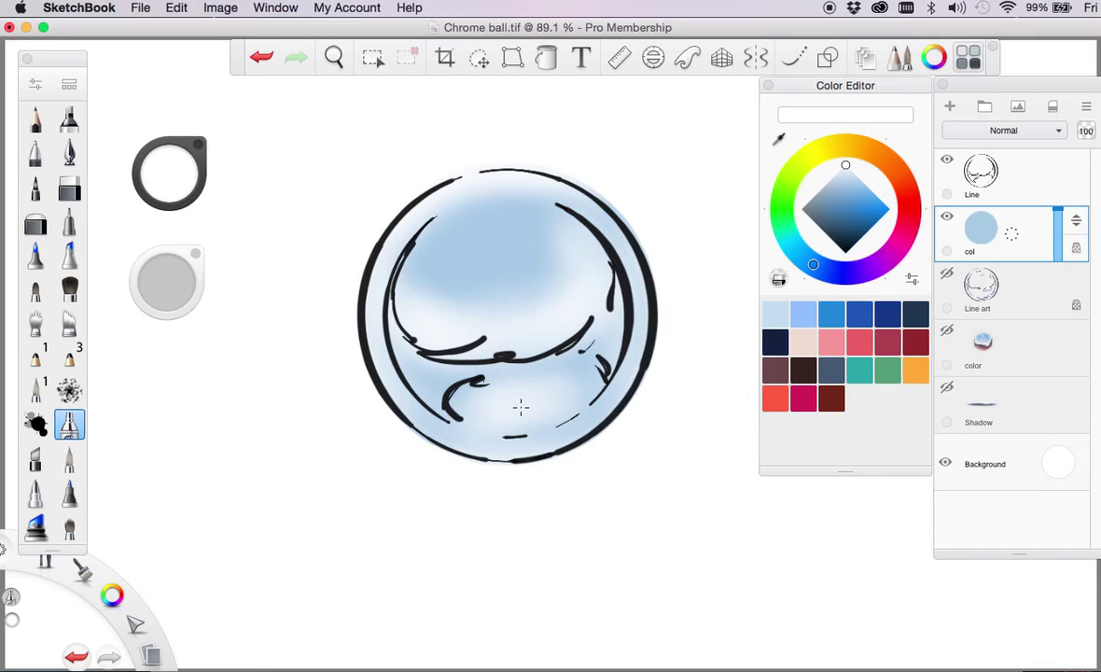
mouse_move(520, 406)
left_mouse_down()
mouse_move(488, 423)
mouse_move(569, 407)
left_mouse_up()
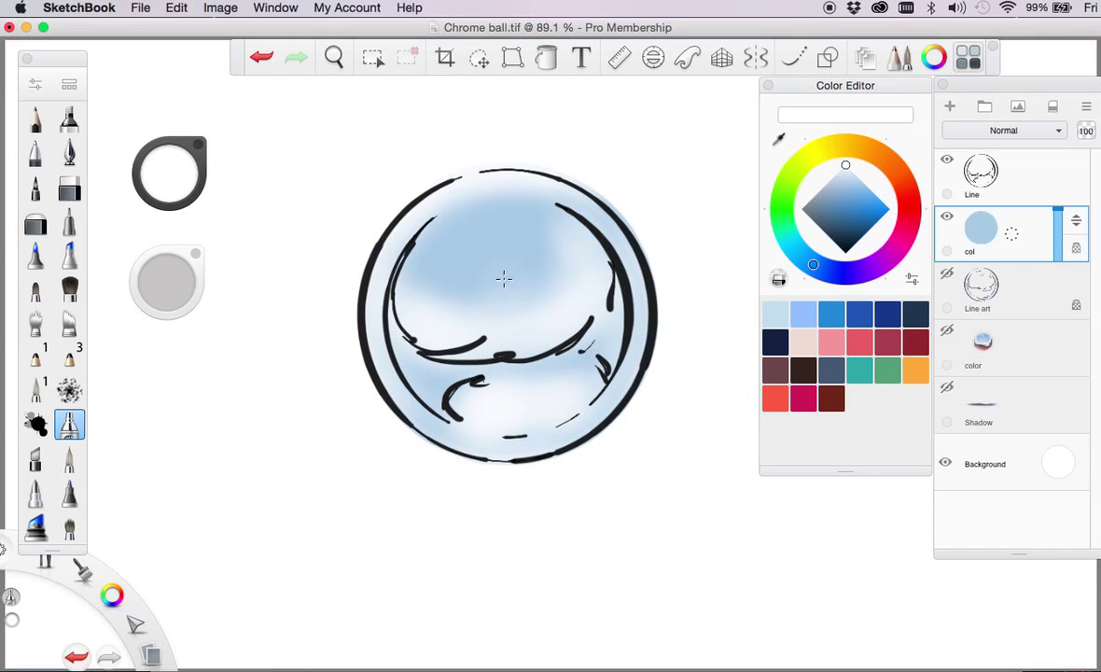
mouse_move(558, 162)
left_mouse_down()
mouse_move(552, 198)
mouse_move(570, 211)
left_mouse_up()
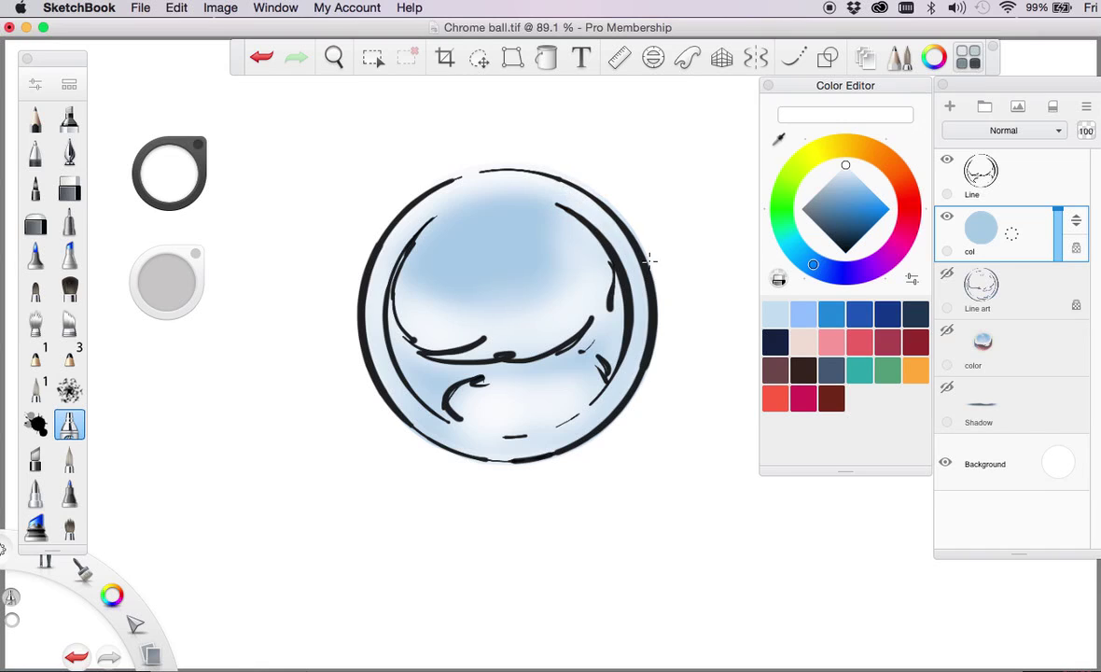
left_click_drag(397, 401, 381, 384)
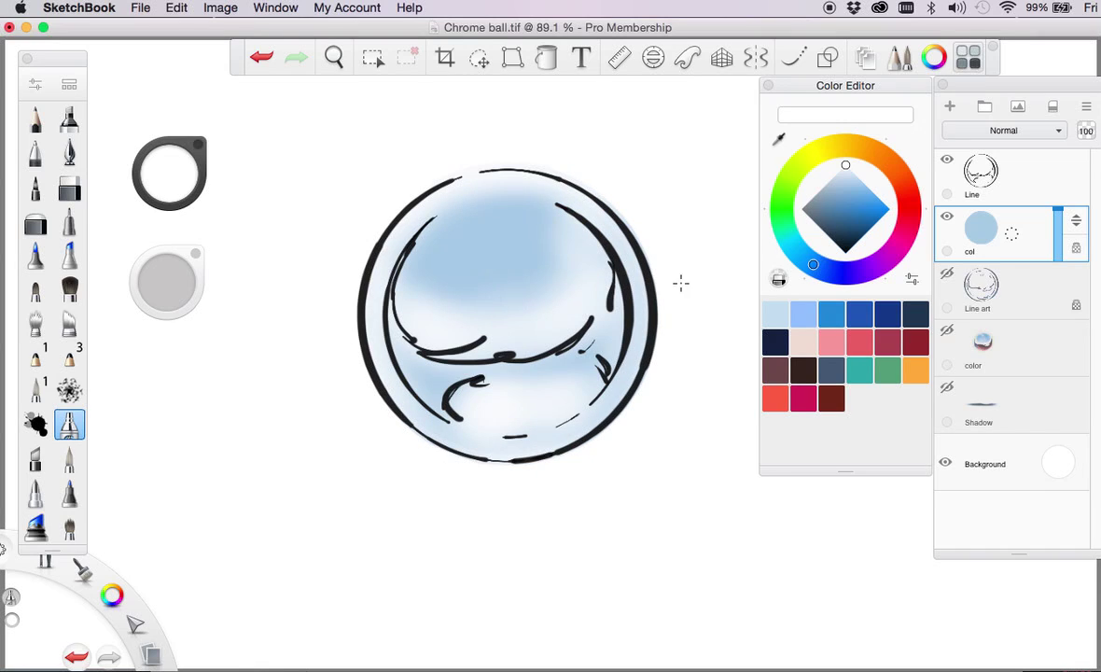
Airbrush medium blue into the upper left of the sky reflection and dark red across the reflection below the horizon.
left_click(831, 315)
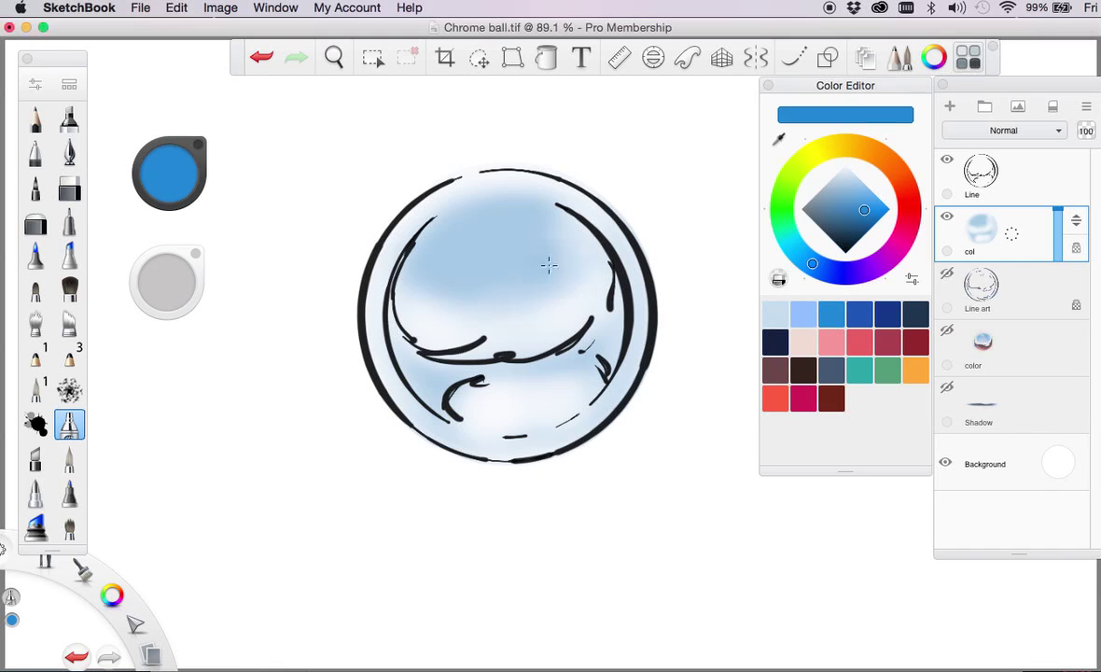
mouse_move(548, 265)
left_mouse_down()
mouse_move(454, 233)
mouse_move(428, 259)
mouse_move(493, 224)
mouse_move(418, 276)
mouse_move(508, 224)
mouse_move(470, 243)
mouse_move(572, 245)
mouse_move(640, 272)
left_mouse_up()
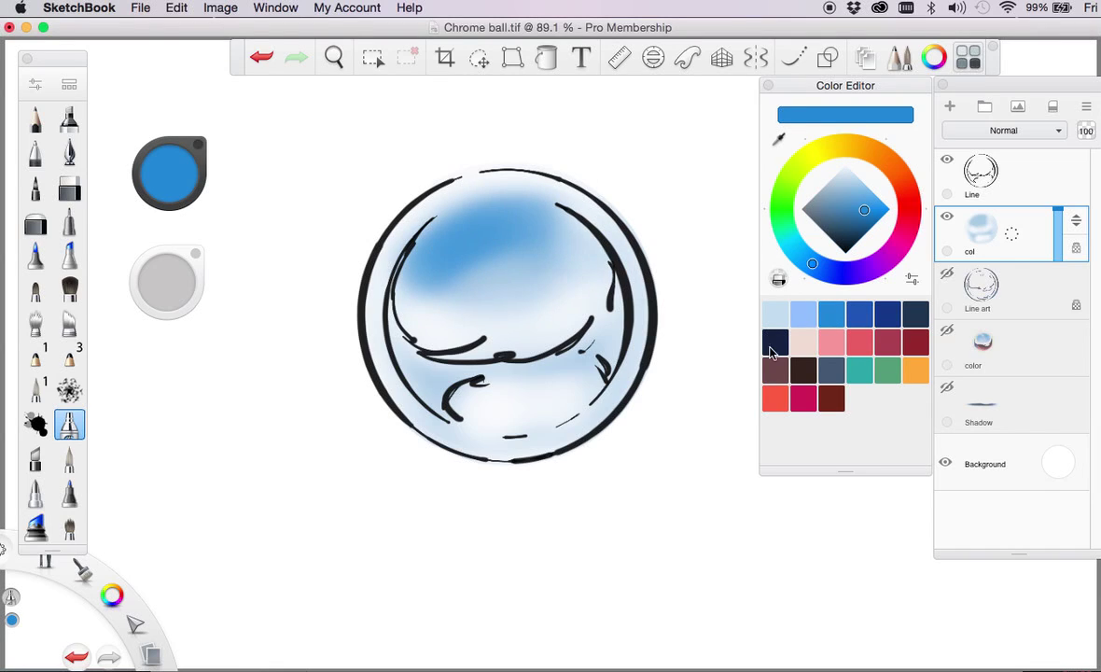
left_click(913, 344)
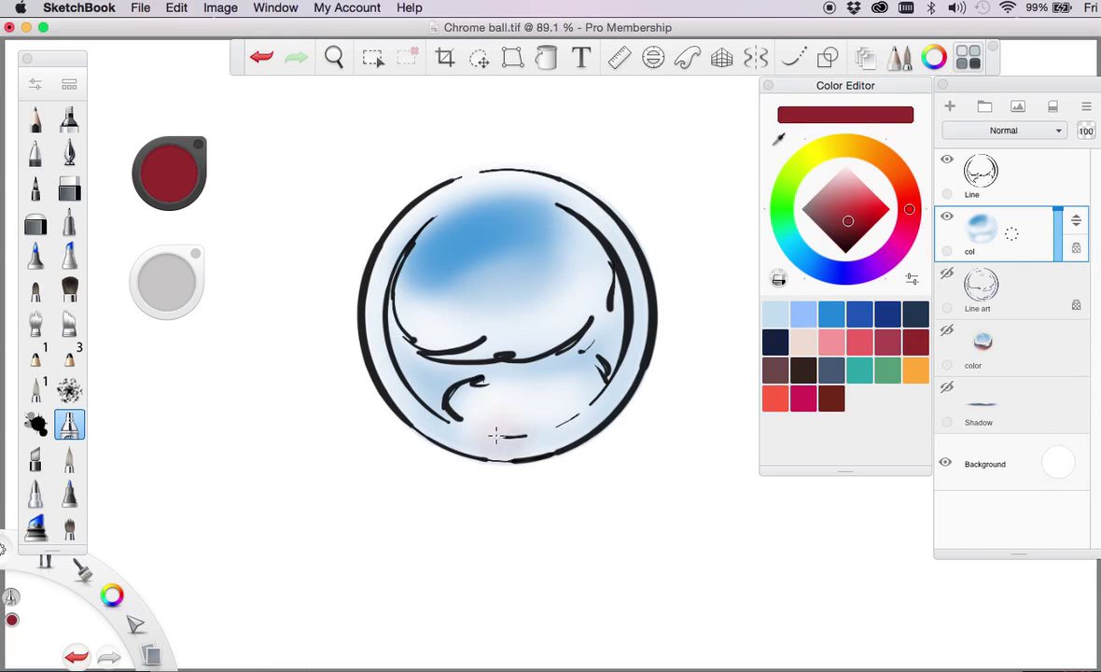
mouse_move(424, 382)
left_mouse_down()
mouse_move(484, 401)
mouse_move(575, 376)
mouse_move(424, 377)
left_mouse_up()
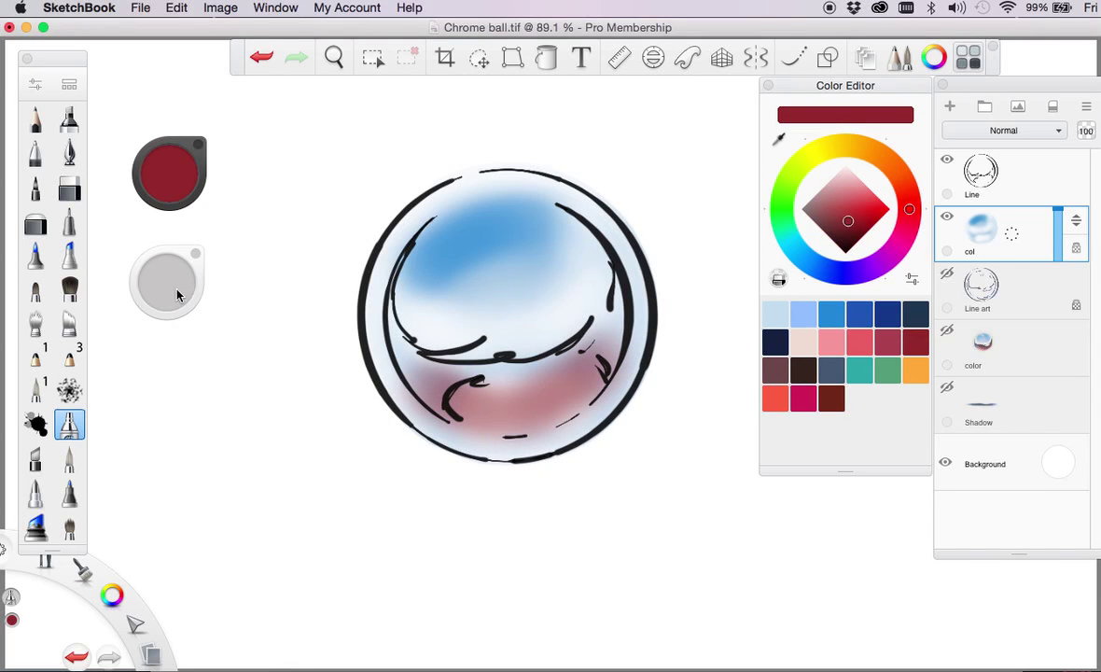
Deepen the dark red directly beneath the horizon and up both inner sides of the ball with an adjusted airbrush.
mouse_move(177, 295)
left_mouse_down()
mouse_move(100, 300)
mouse_move(177, 295)
mouse_move(162, 298)
mouse_move(261, 353)
mouse_move(275, 348)
mouse_move(105, 345)
left_mouse_up()
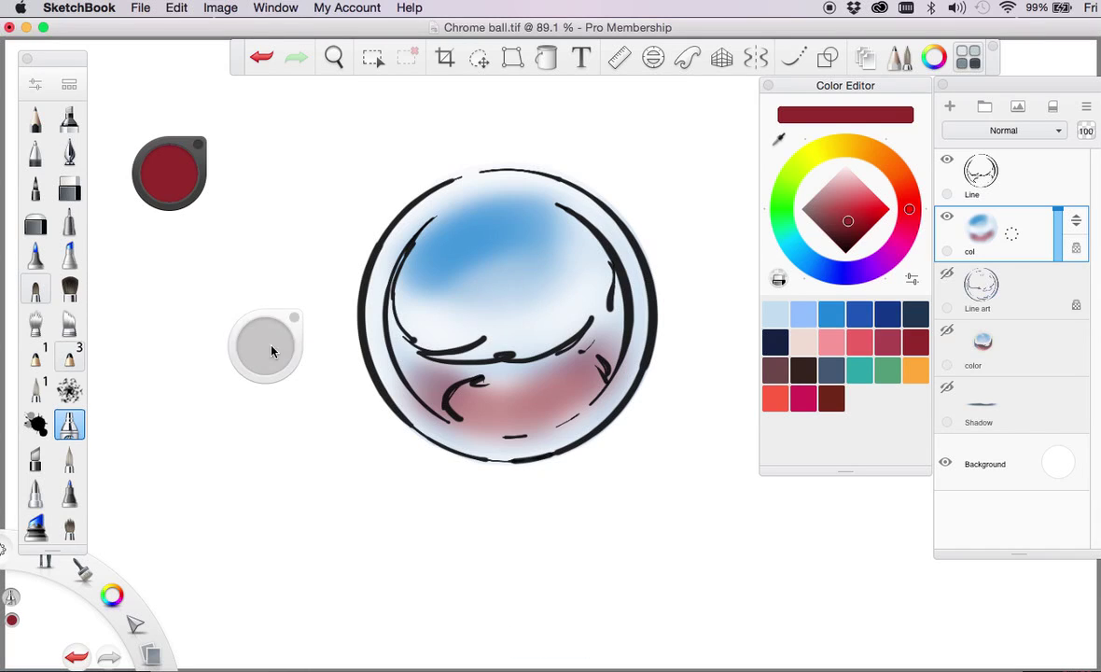
mouse_move(271, 351)
left_mouse_down()
mouse_move(222, 326)
mouse_move(111, 326)
left_mouse_up()
mouse_move(403, 364)
left_mouse_down()
mouse_move(503, 337)
mouse_move(586, 343)
mouse_move(611, 284)
mouse_move(611, 338)
mouse_move(607, 280)
mouse_move(608, 336)
left_mouse_up()
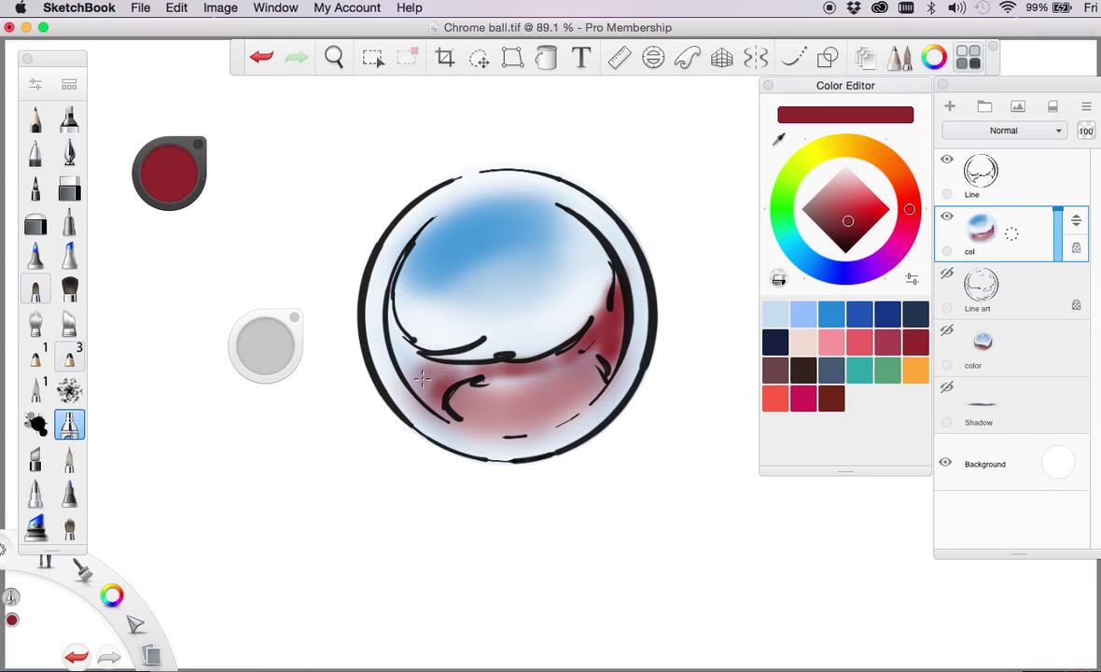
left_click_drag(422, 377, 365, 313)
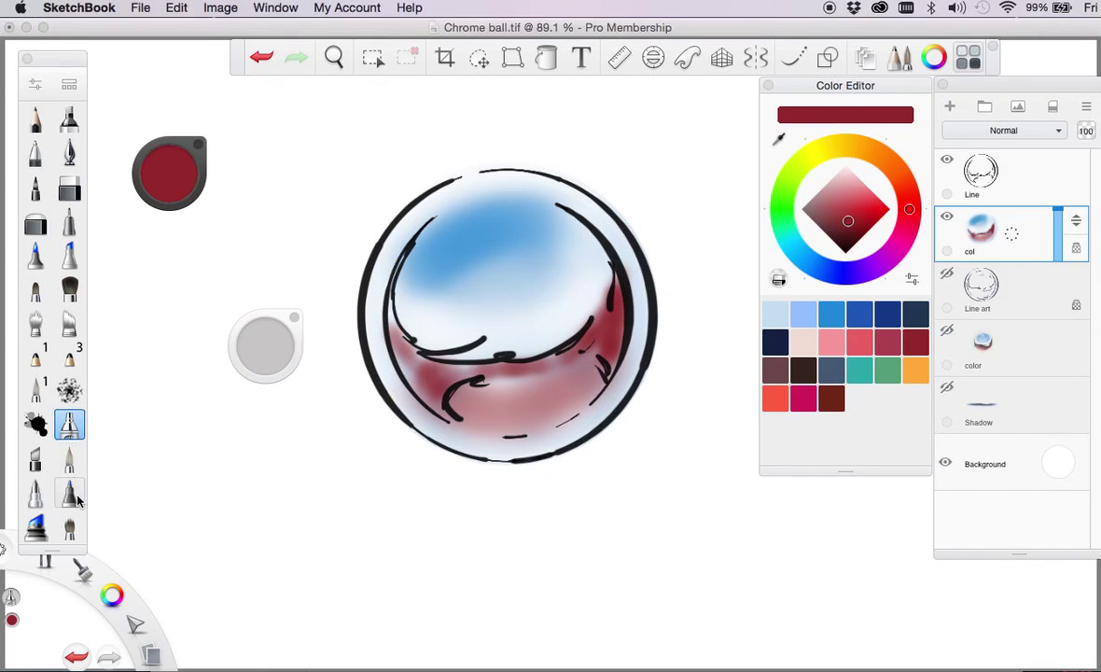
Paint solid dark red under the horizon line and along the inner left and right contours with a resized hard-edged brush, and return to the airbrush.
left_click(73, 457)
key("s")
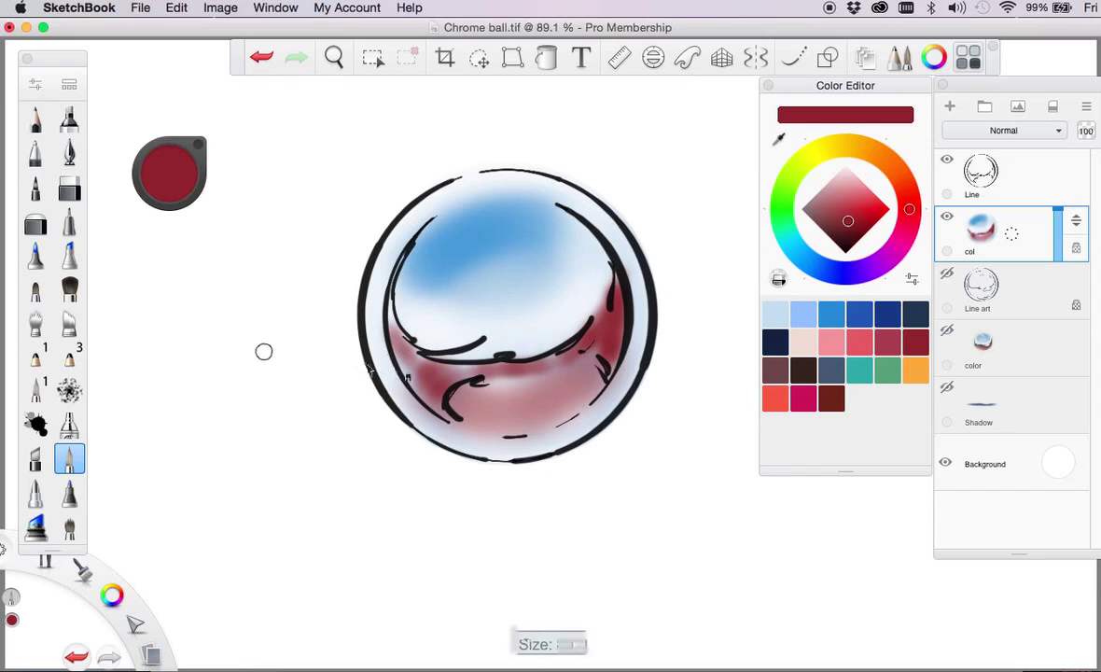
left_click_drag(270, 359, 332, 381)
mouse_move(427, 365)
left_mouse_down()
mouse_move(375, 328)
mouse_move(452, 371)
left_mouse_up()
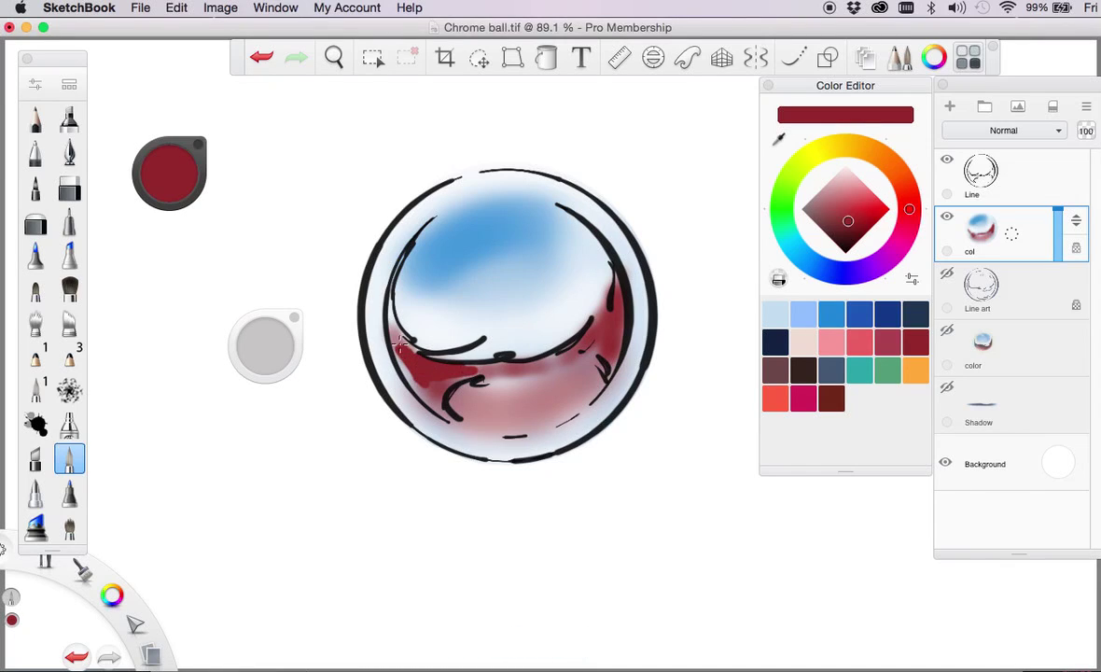
mouse_move(399, 343)
left_mouse_down()
mouse_move(394, 321)
mouse_move(418, 389)
mouse_move(444, 411)
mouse_move(438, 347)
mouse_move(481, 351)
mouse_move(562, 317)
left_mouse_up()
left_click(72, 425)
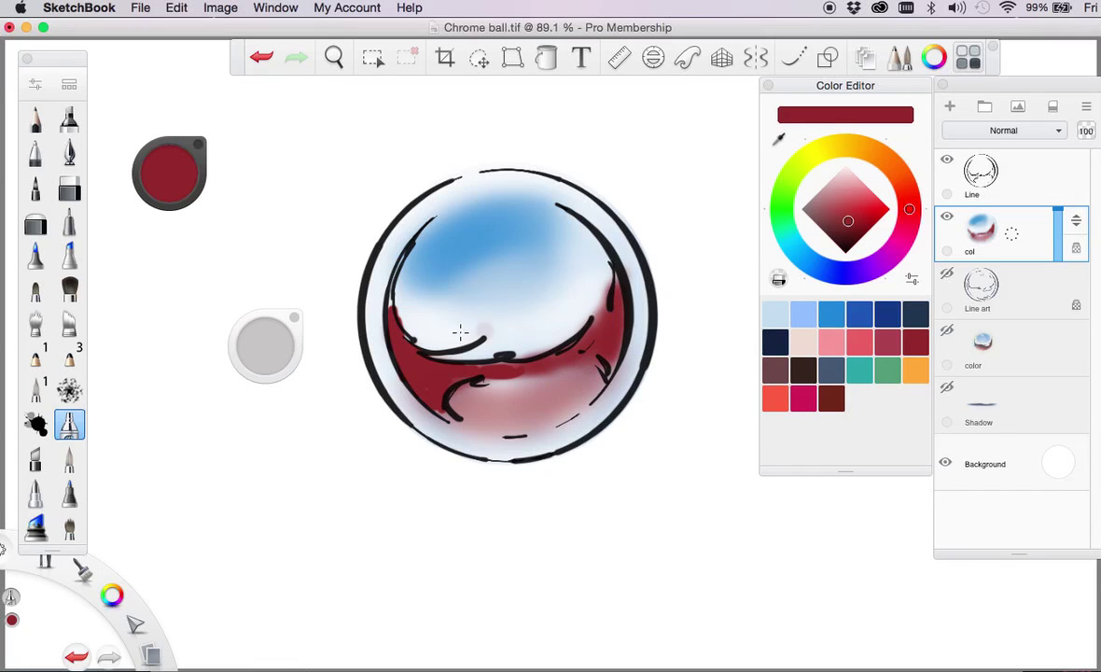
Airbrush dark red over the right half of the lower reflection and softly up both inner sides of the ball with a resized brush.
left_click_drag(283, 359, 280, 352)
mouse_move(555, 356)
left_mouse_down()
mouse_move(587, 362)
mouse_move(562, 382)
mouse_move(568, 389)
mouse_move(606, 369)
left_mouse_up()
mouse_move(577, 351)
left_mouse_down()
mouse_move(602, 306)
mouse_move(511, 367)
mouse_move(464, 320)
left_mouse_up()
mouse_move(395, 326)
left_mouse_down()
mouse_move(371, 251)
mouse_move(378, 299)
left_mouse_up()
mouse_move(550, 285)
left_mouse_down()
mouse_move(579, 222)
mouse_move(546, 270)
mouse_move(559, 219)
left_mouse_up()
left_click_drag(541, 354, 583, 336)
left_click_drag(583, 336, 642, 370)
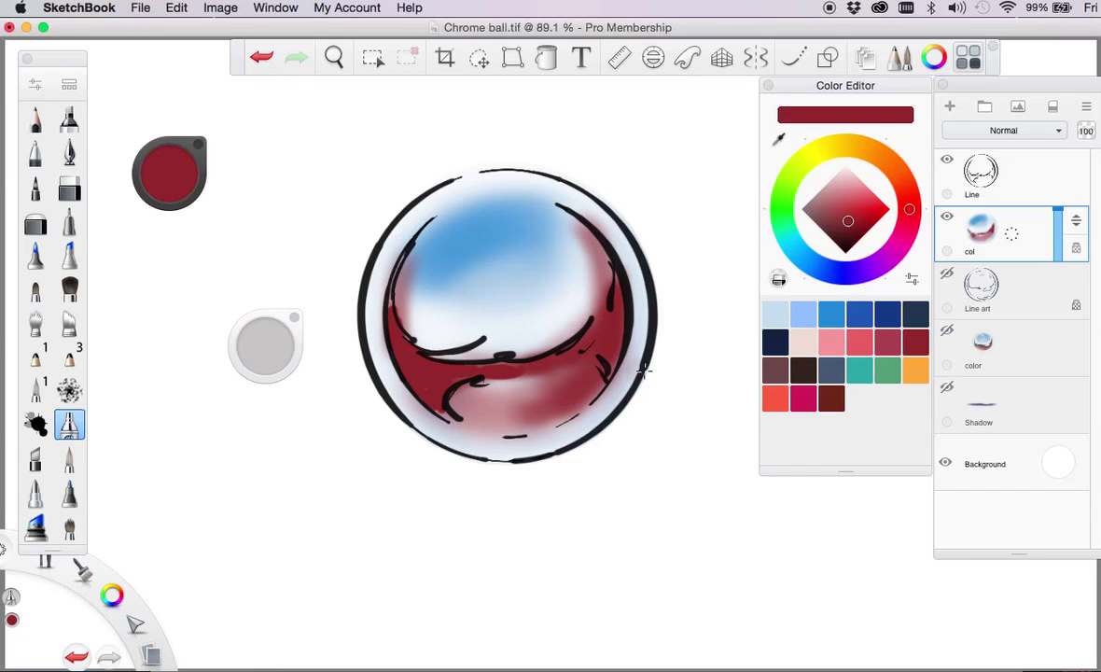
Airbrush an orange patch into the right part of the lower reflection and add soft light blue tints around it.
left_click(917, 372)
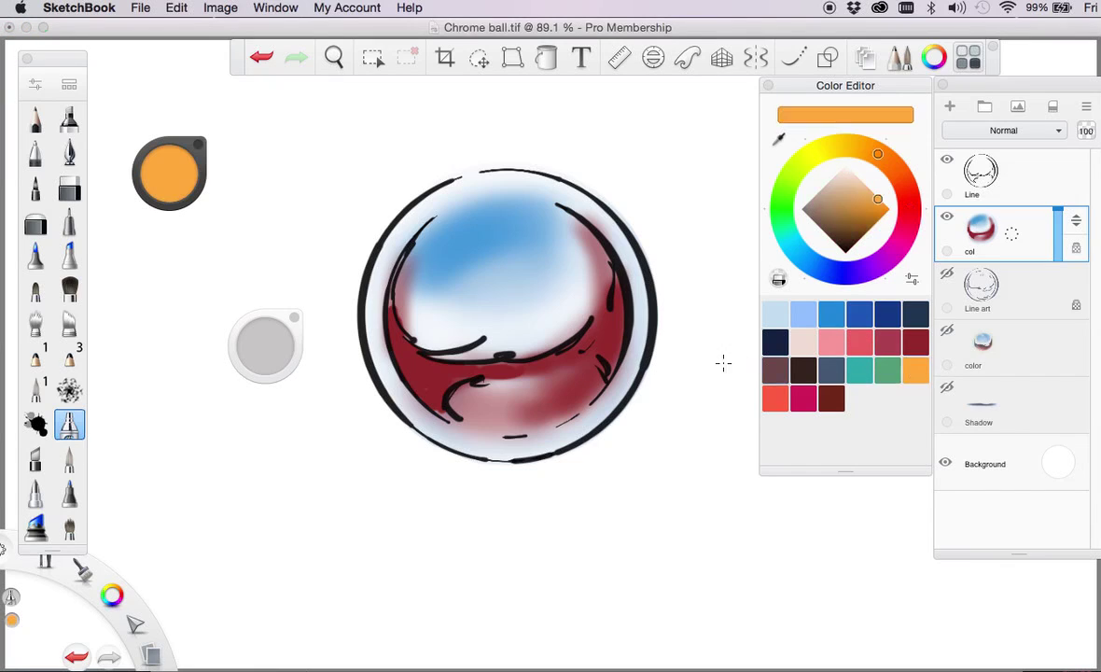
mouse_move(508, 375)
left_mouse_down()
mouse_move(550, 397)
mouse_move(538, 384)
left_mouse_up()
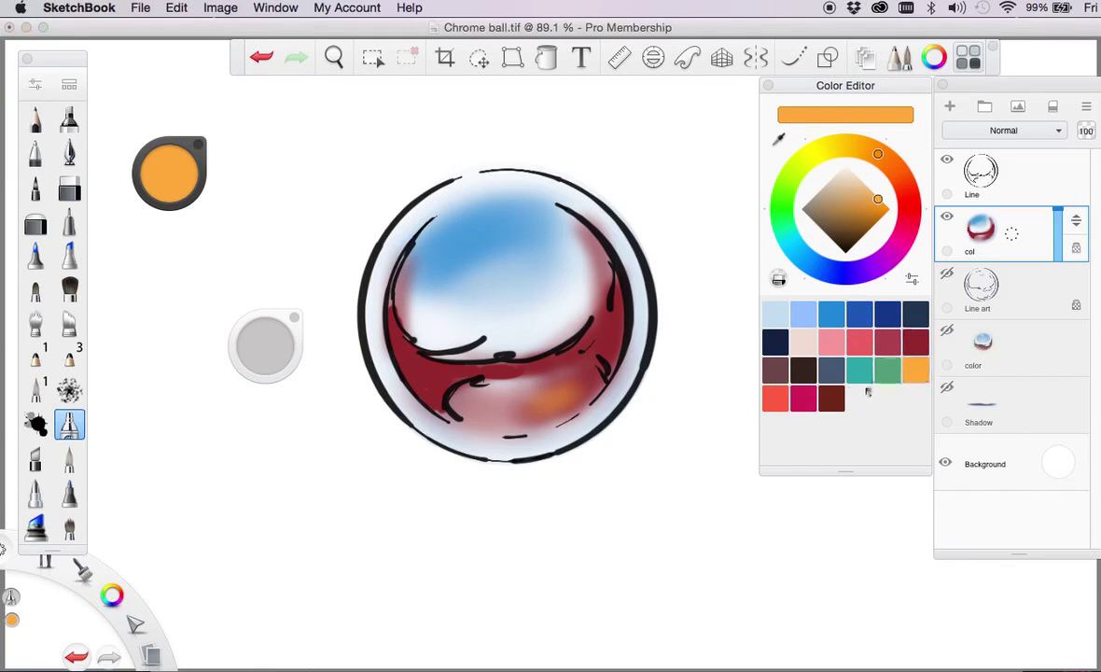
left_click(859, 344)
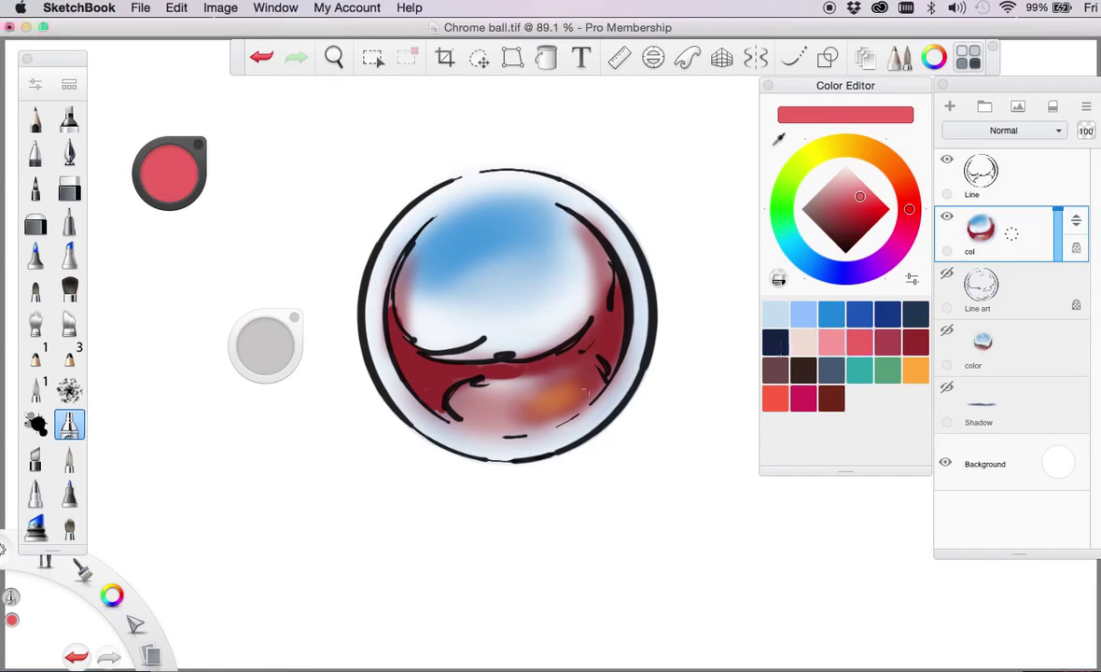
left_click(804, 315)
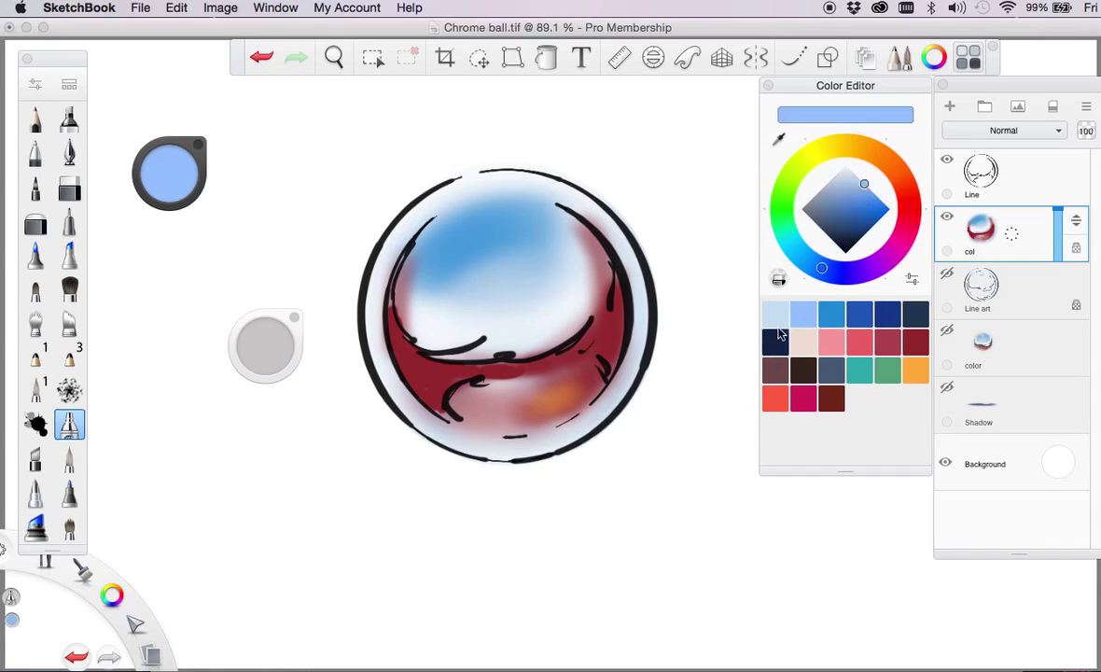
mouse_move(561, 403)
left_mouse_down()
mouse_move(503, 417)
mouse_move(605, 384)
mouse_move(559, 369)
mouse_move(544, 378)
mouse_move(602, 347)
left_mouse_up()
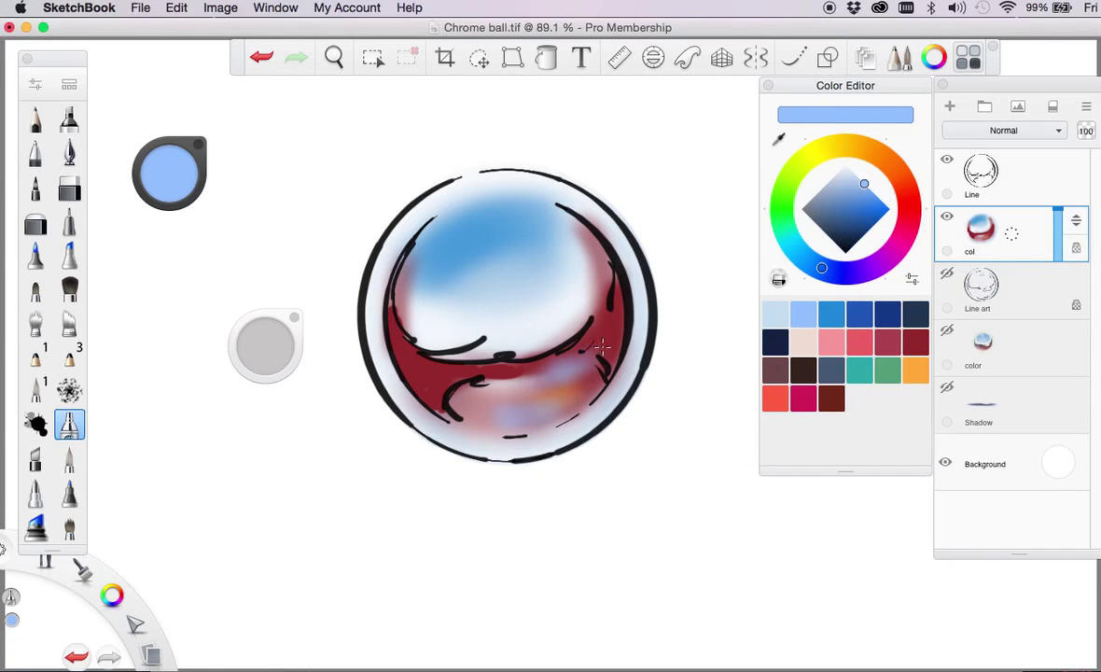
Airbrush dark red back into the left of the lower reflection and up the left and right inner edges of the ball.
left_click(915, 344)
mouse_move(483, 388)
left_mouse_down()
mouse_move(489, 353)
mouse_move(536, 341)
mouse_move(485, 371)
left_mouse_up()
mouse_move(451, 415)
left_mouse_down()
mouse_move(466, 385)
mouse_move(439, 380)
mouse_move(462, 352)
left_mouse_up()
mouse_move(395, 285)
left_mouse_down()
mouse_move(372, 270)
mouse_move(389, 239)
left_mouse_up()
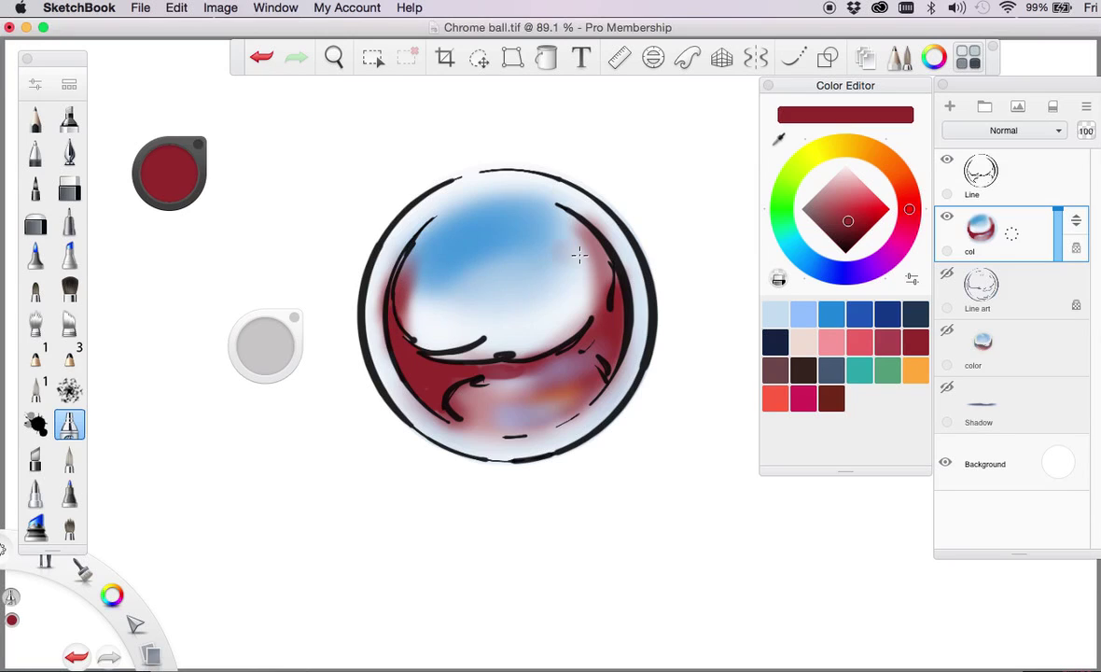
mouse_move(558, 224)
left_mouse_down()
mouse_move(600, 252)
mouse_move(616, 331)
left_mouse_up()
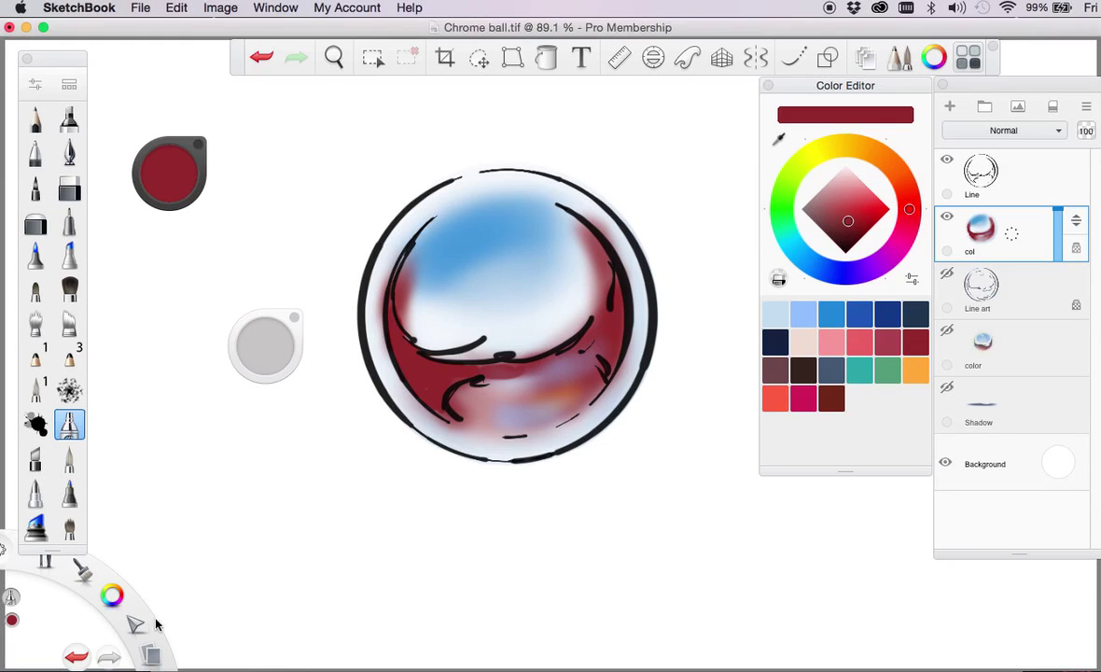
Fade the upper ends of the red with airbrushed white and paint a solid white band along the sky reflection's lower contour.
left_click_drag(112, 595, 147, 631)
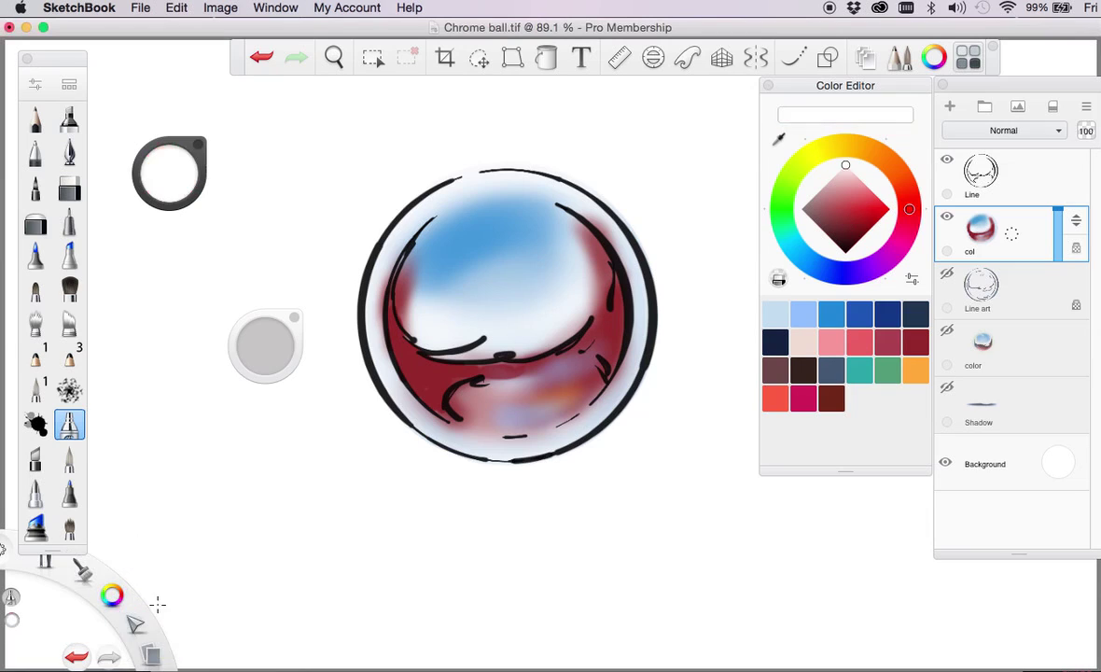
mouse_move(430, 233)
left_mouse_down()
mouse_move(377, 261)
mouse_move(373, 284)
mouse_move(376, 266)
mouse_move(409, 267)
mouse_move(373, 280)
mouse_move(384, 314)
left_mouse_up()
mouse_move(462, 347)
left_mouse_down()
mouse_move(587, 293)
mouse_move(597, 245)
mouse_move(558, 213)
mouse_move(514, 245)
left_mouse_up()
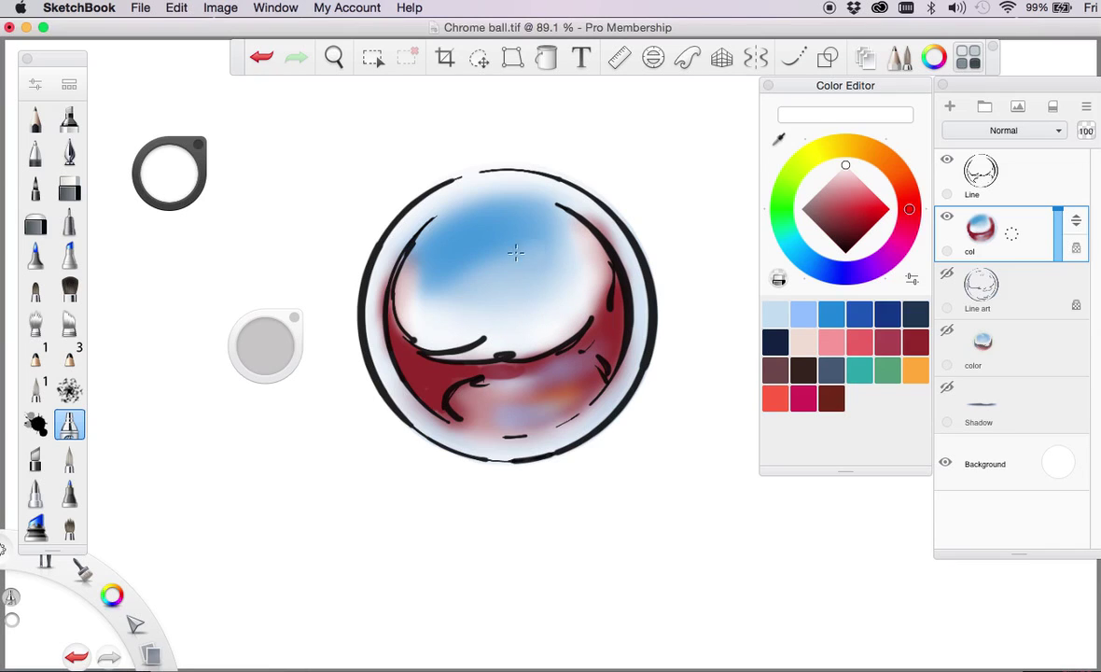
left_click(69, 458)
mouse_move(588, 321)
left_mouse_down()
mouse_move(605, 267)
mouse_move(585, 227)
mouse_move(599, 248)
mouse_move(598, 283)
mouse_move(545, 348)
mouse_move(437, 354)
mouse_move(391, 270)
mouse_move(416, 326)
mouse_move(398, 293)
left_mouse_up()
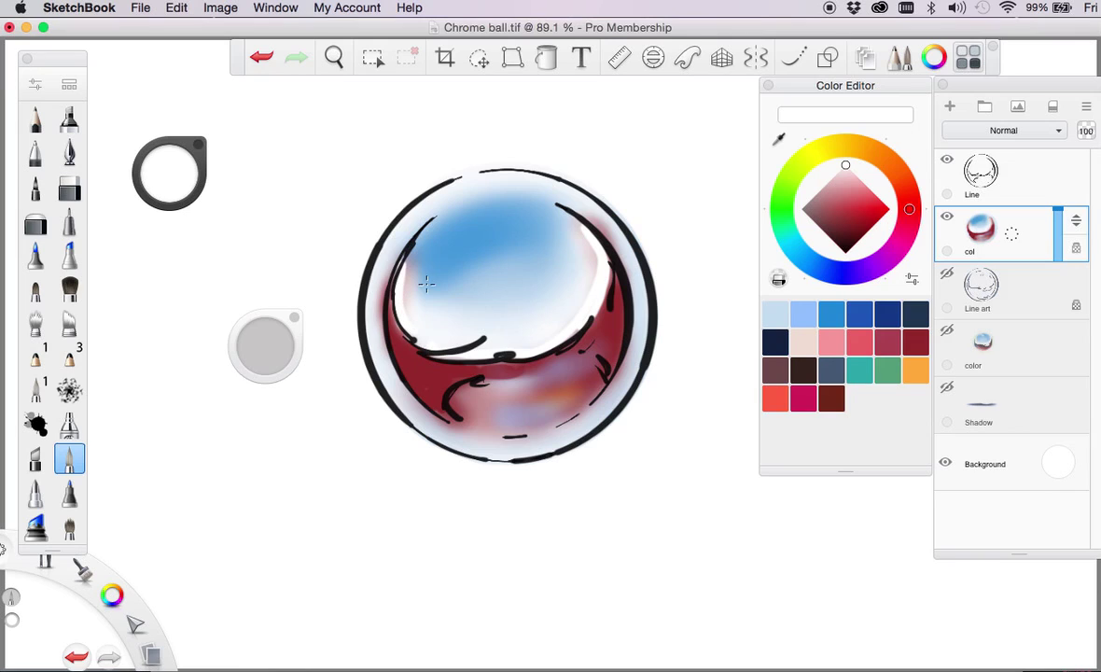
Soften the white band with the airbrush along both sides of the sky reflection and lighten the red spill near the rim.
left_click(69, 424)
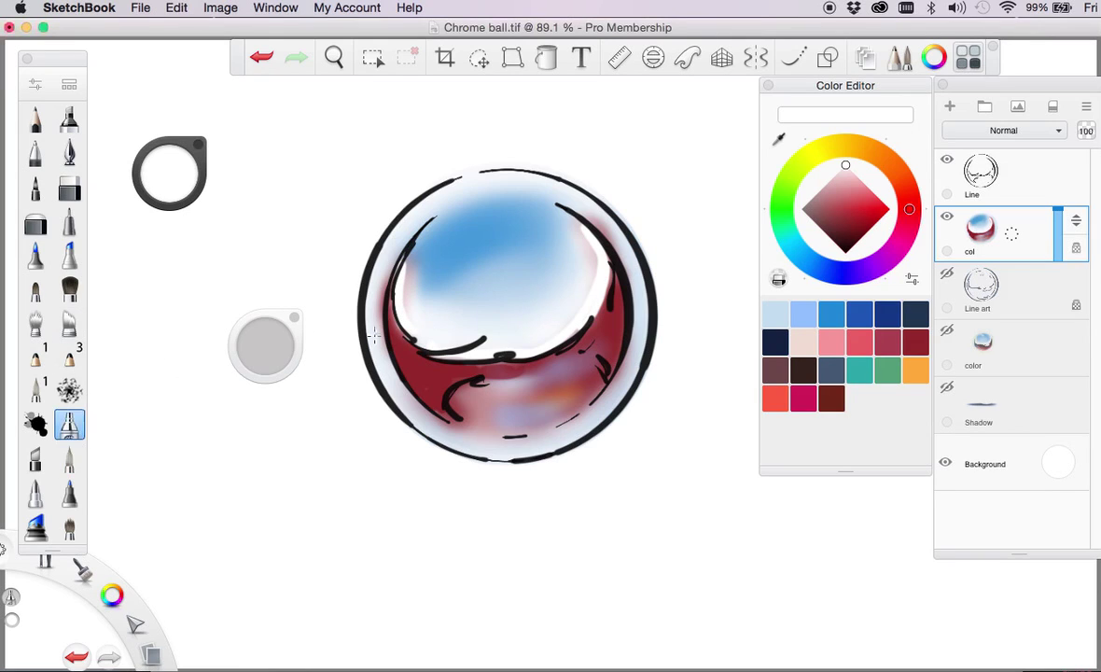
left_click_drag(407, 310, 409, 254)
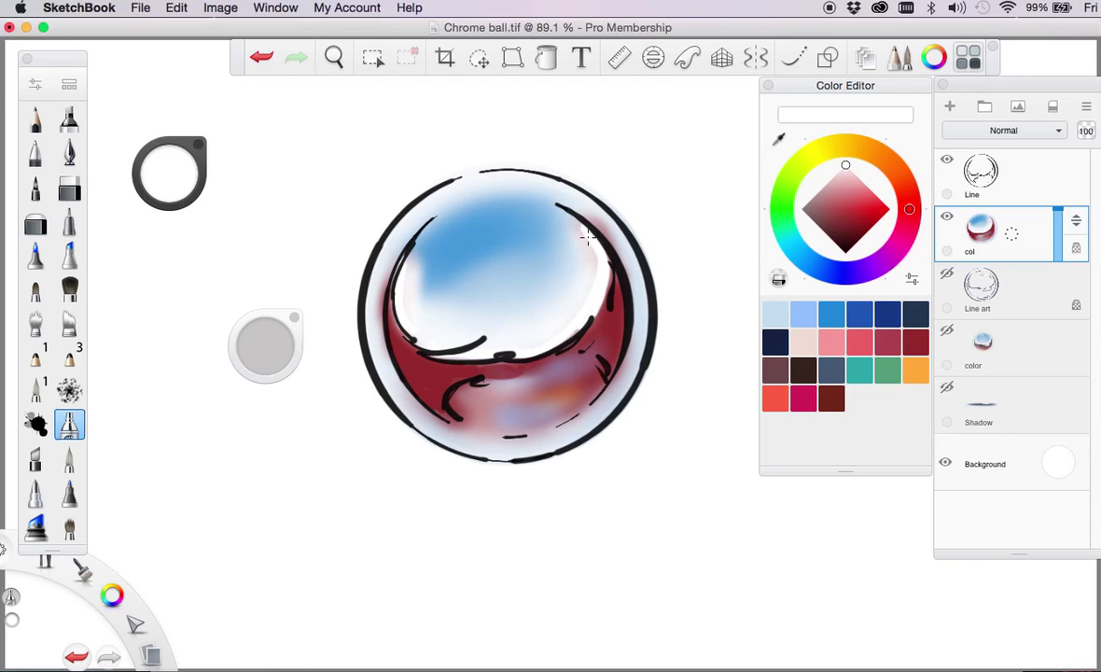
left_click_drag(588, 235, 594, 265)
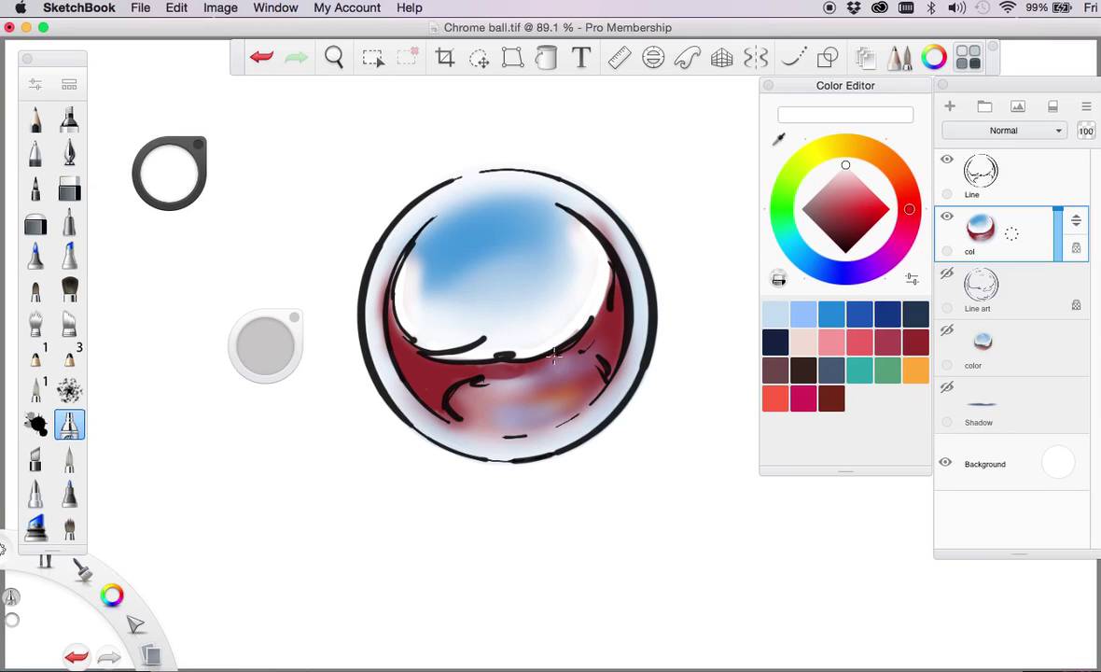
left_click_drag(597, 220, 630, 245)
mouse_move(368, 308)
left_mouse_down()
mouse_move(379, 276)
mouse_move(370, 331)
mouse_move(425, 218)
left_mouse_up()
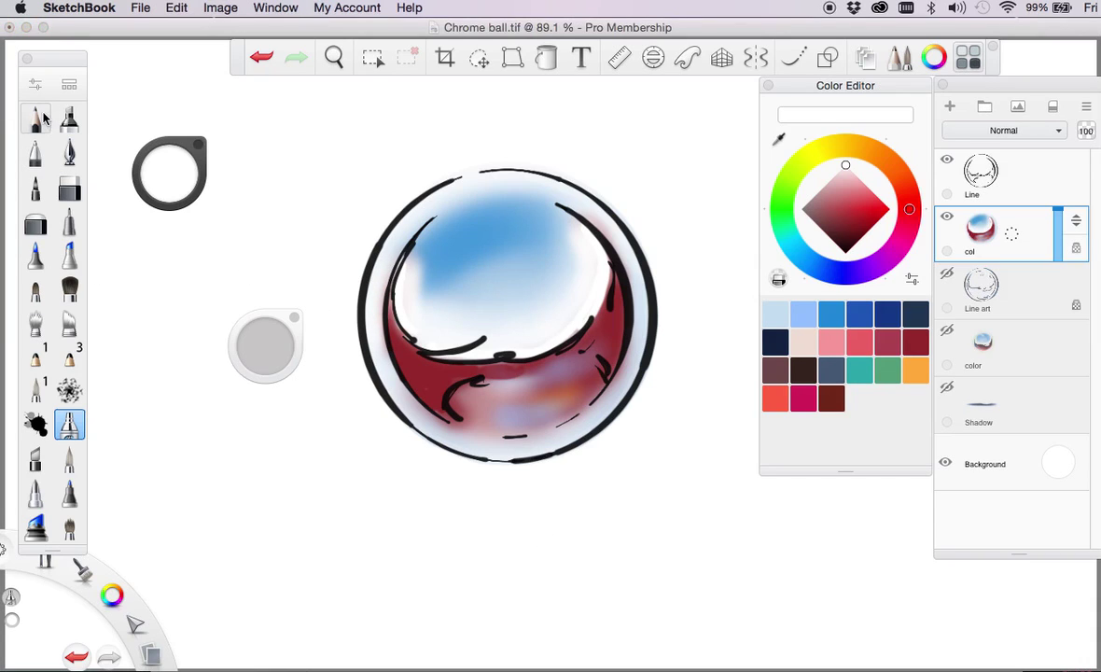
Pencil white hatching on the left red area, and draw hatched curved highlights in the lower reflection with a resized ellipse guide.
left_click(37, 118)
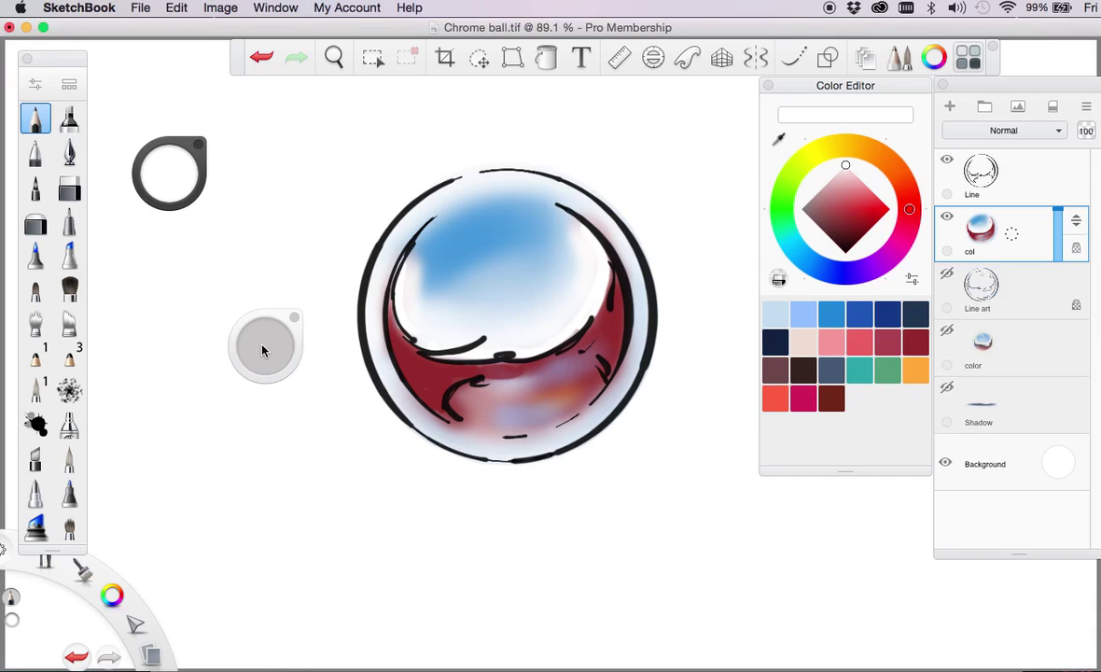
left_click_drag(279, 360, 239, 333)
left_click(653, 57)
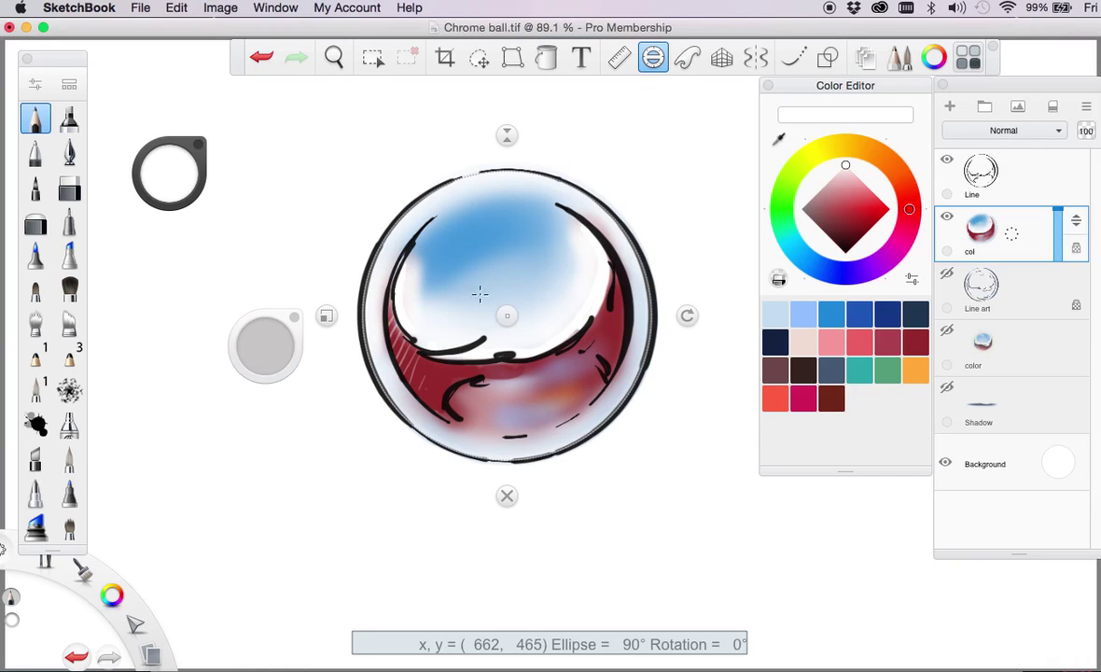
left_click_drag(507, 316, 524, 269)
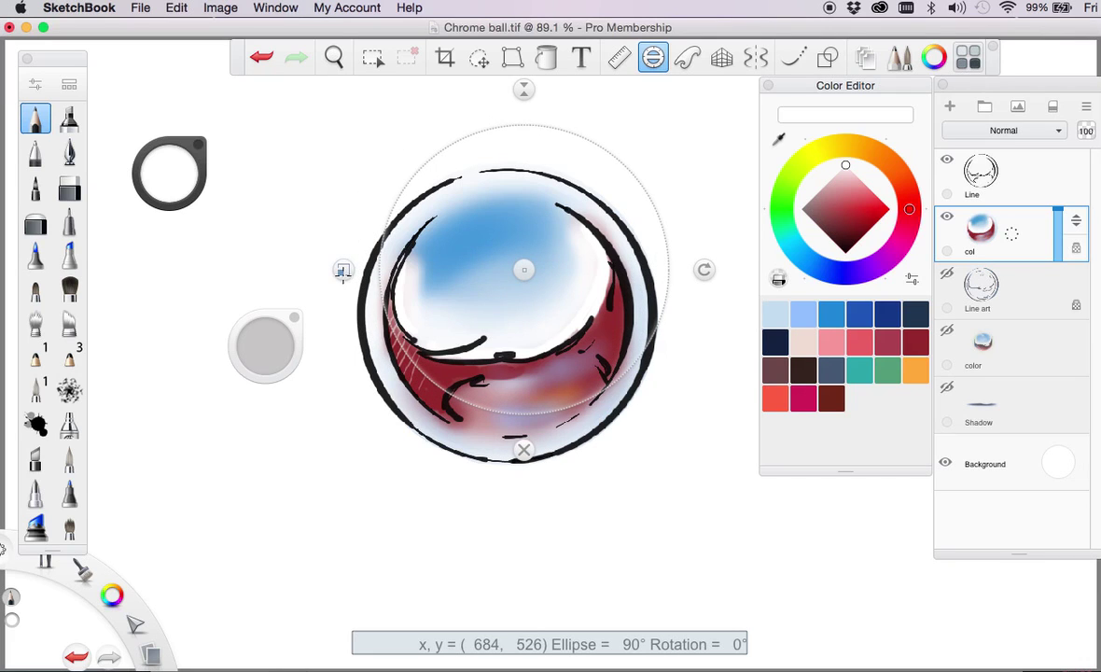
left_click_drag(343, 271, 380, 271)
mouse_move(523, 269)
left_mouse_down()
mouse_move(501, 303)
mouse_move(496, 284)
mouse_move(506, 272)
mouse_move(521, 297)
mouse_move(502, 287)
mouse_move(508, 340)
mouse_move(505, 311)
left_mouse_up()
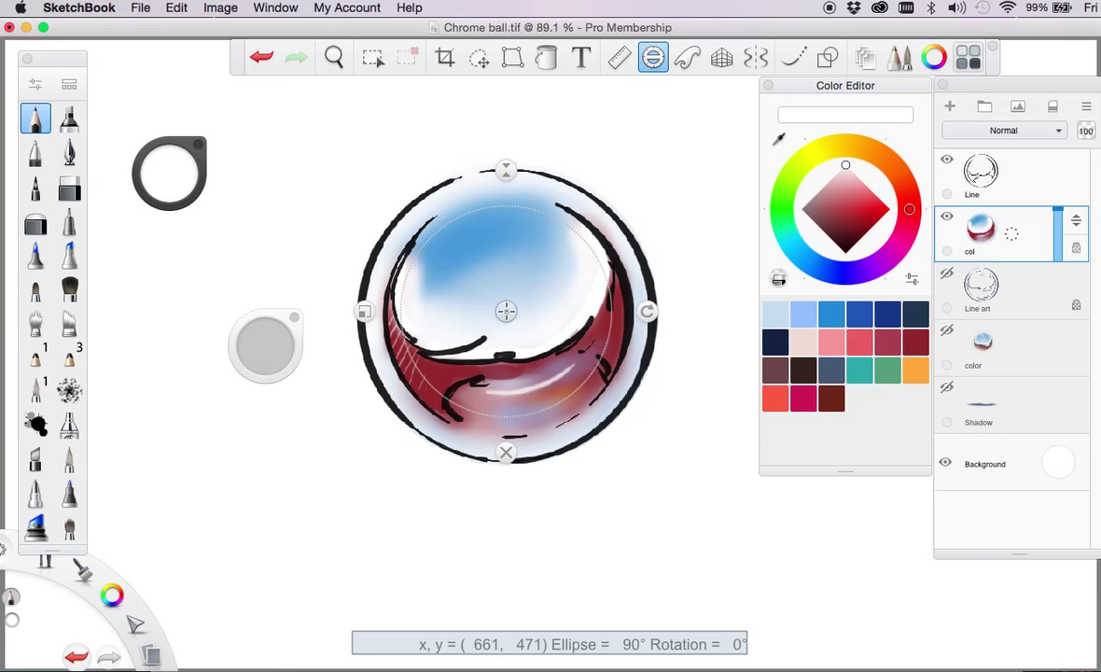
mouse_move(429, 378)
left_mouse_down()
mouse_move(503, 416)
mouse_move(602, 357)
left_mouse_up()
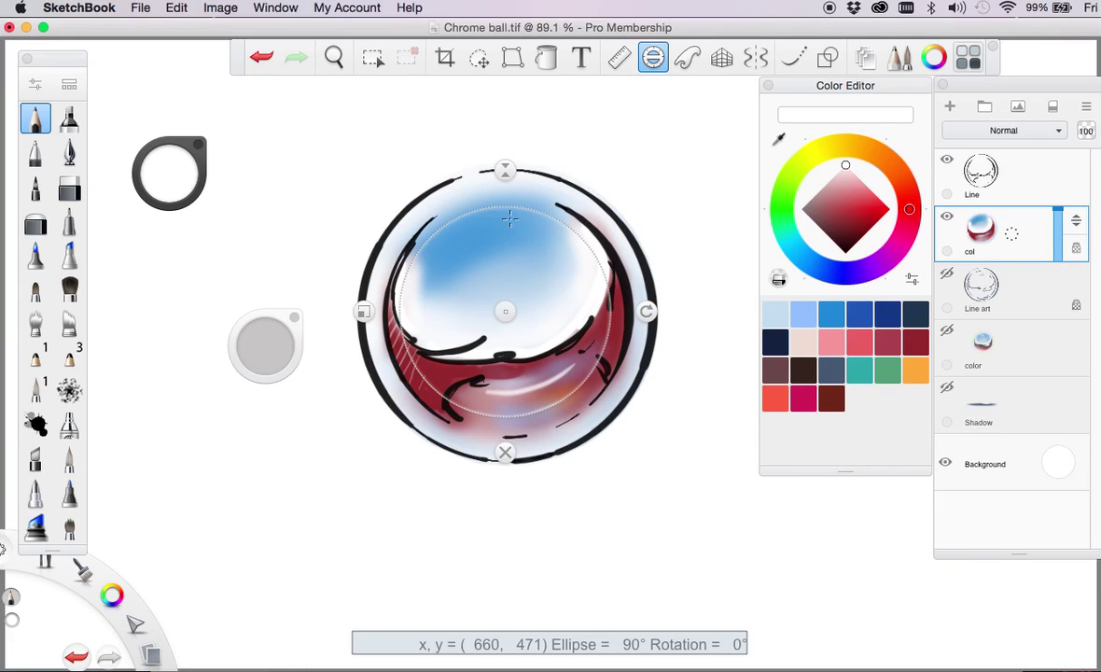
left_click(653, 60)
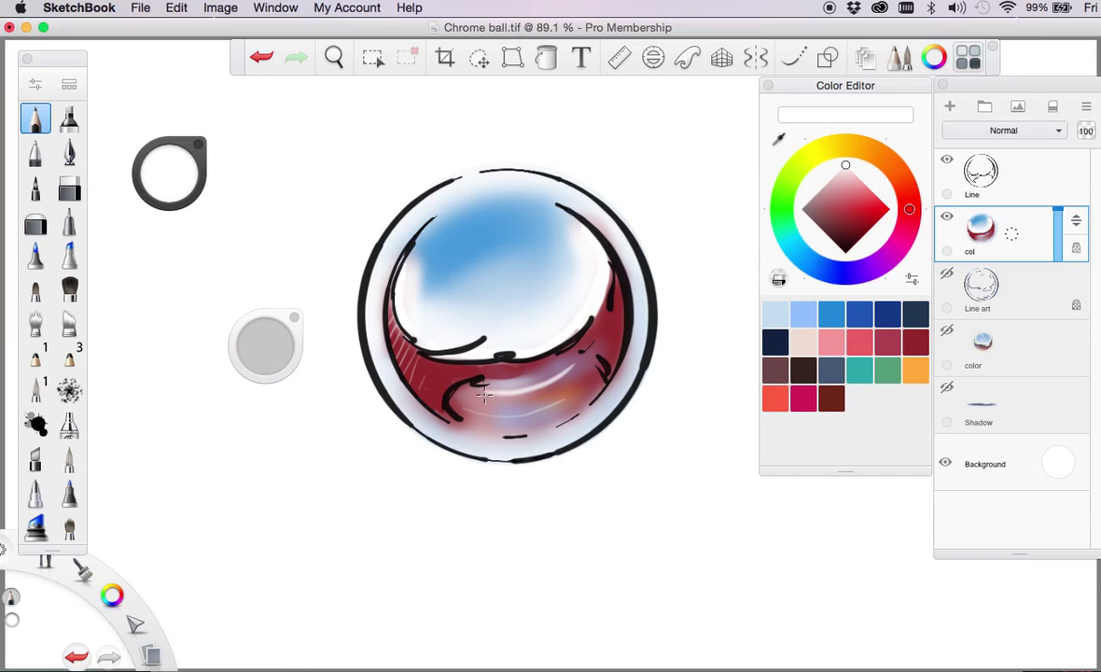
left_click_drag(483, 395, 481, 421)
Pencil dark navy hatching over the right and left sides of the red ground reflection.
left_click(829, 272)
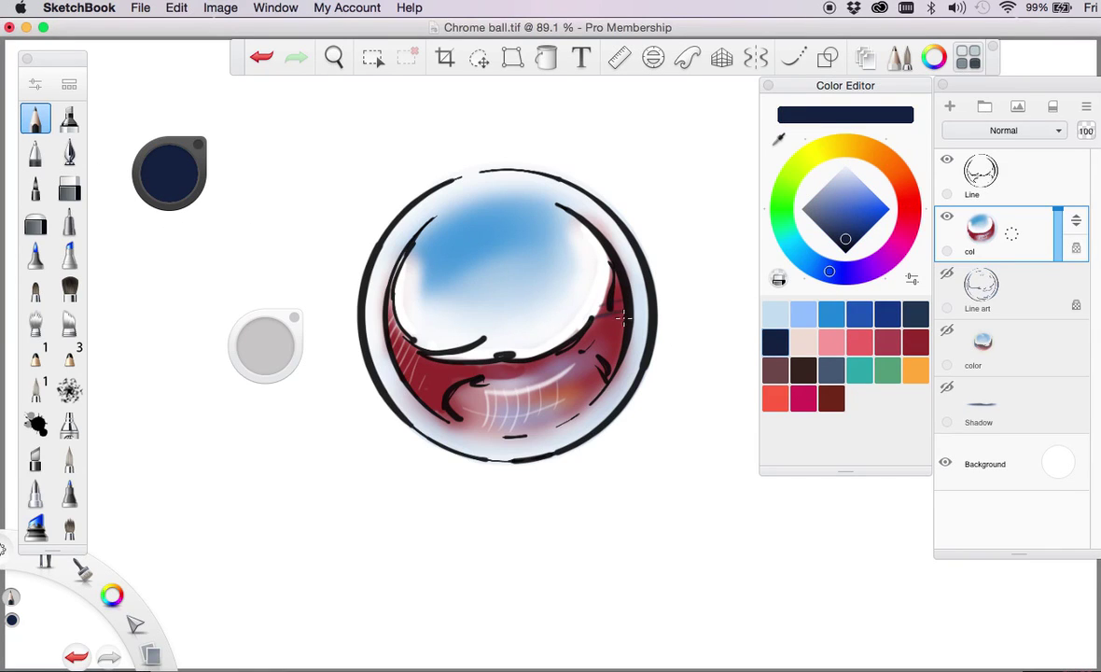
left_click_drag(612, 331, 583, 338)
left_click_drag(420, 336, 396, 385)
Draw dark navy arcs near the top of the blue sky with a resized ellipse guide and hatch across them.
left_click(653, 56)
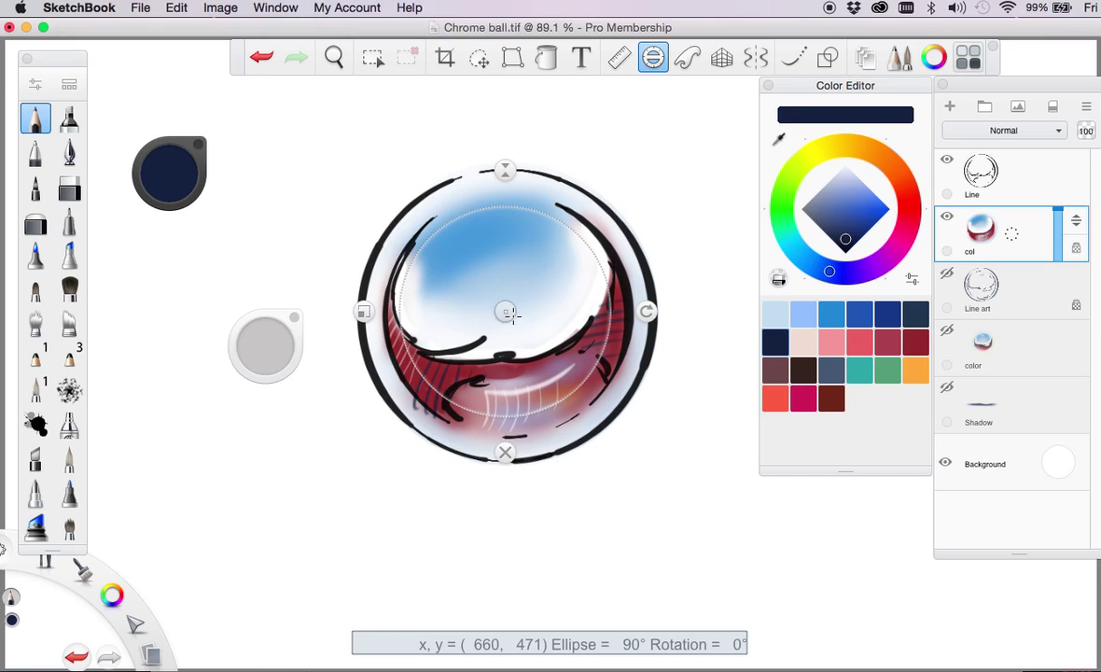
mouse_move(364, 311)
left_mouse_down()
mouse_move(336, 330)
mouse_move(348, 325)
left_mouse_up()
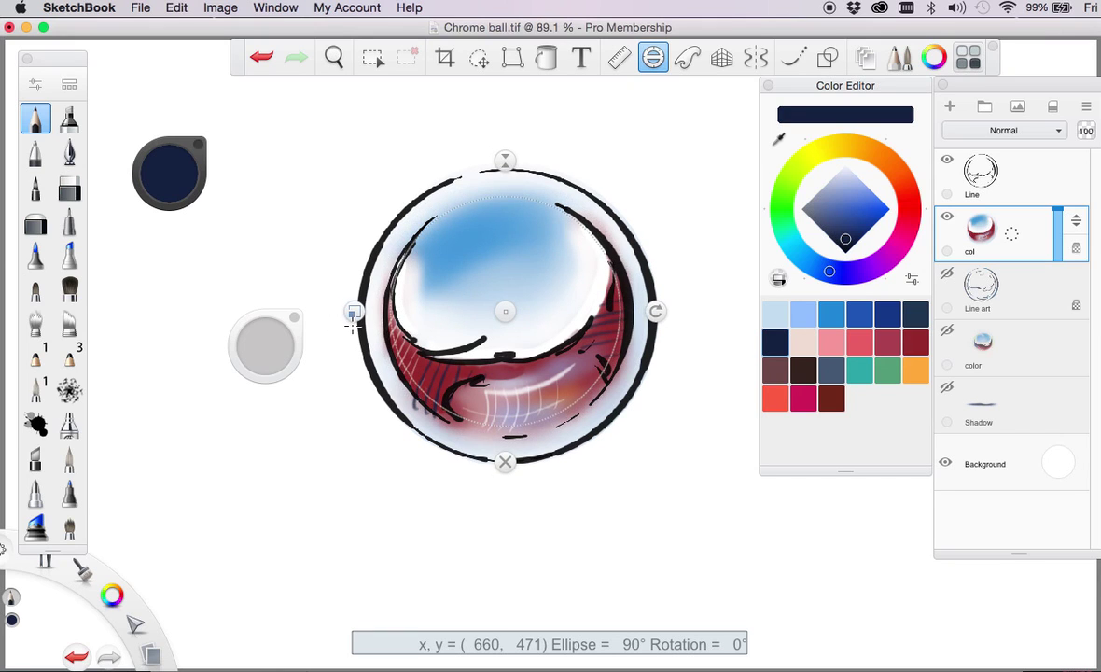
left_click_drag(502, 308, 508, 313)
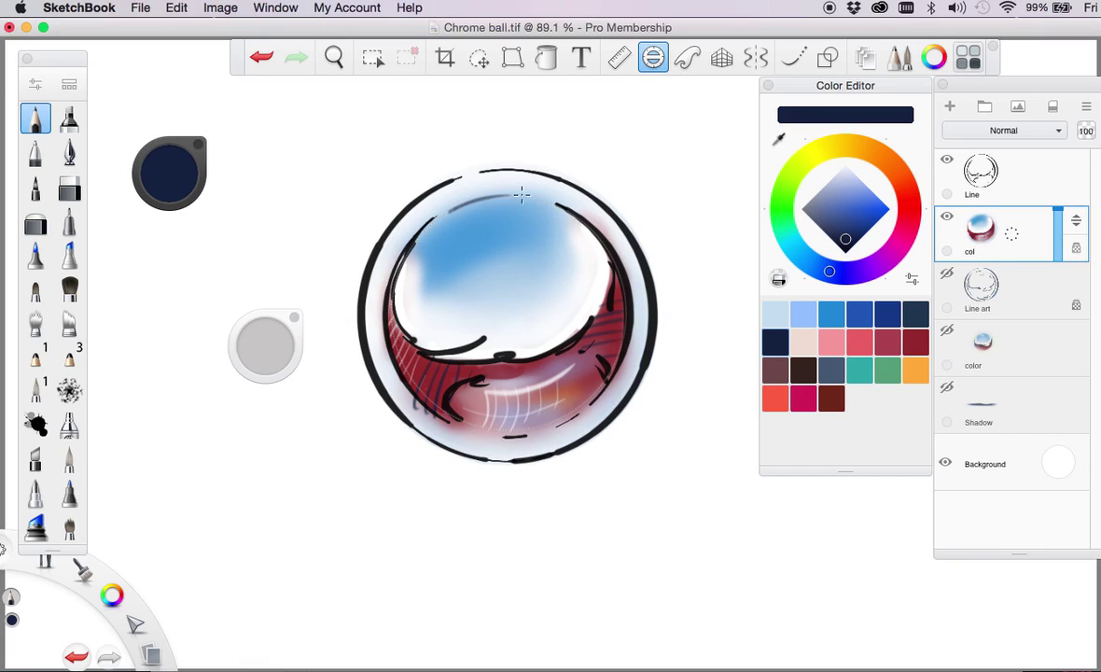
left_click_drag(356, 313, 375, 313)
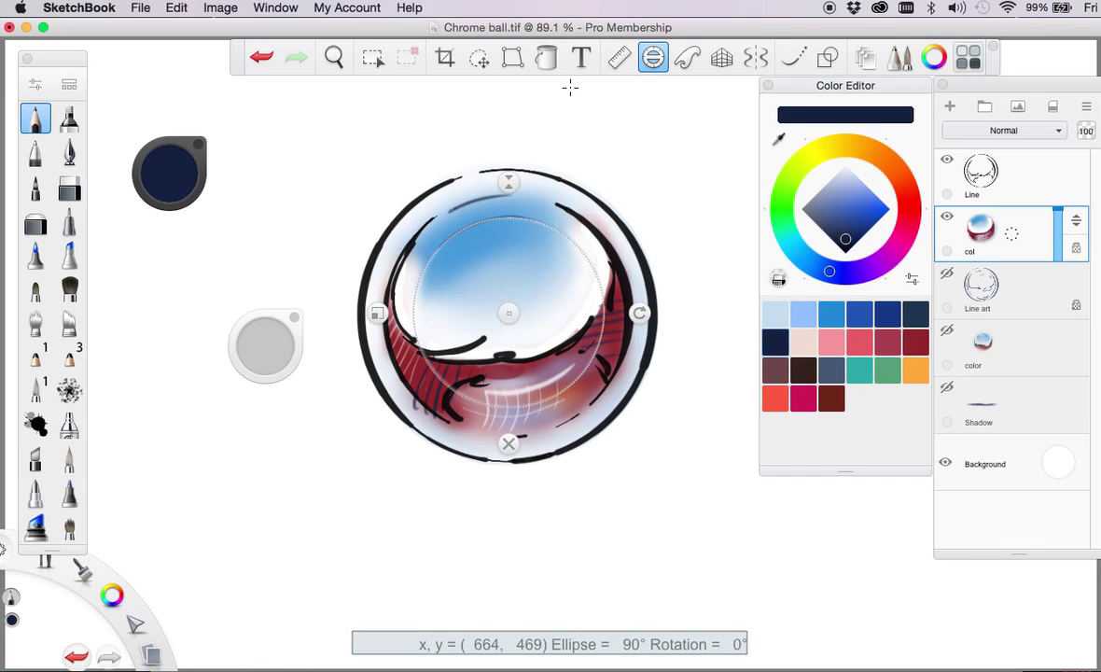
key("e")
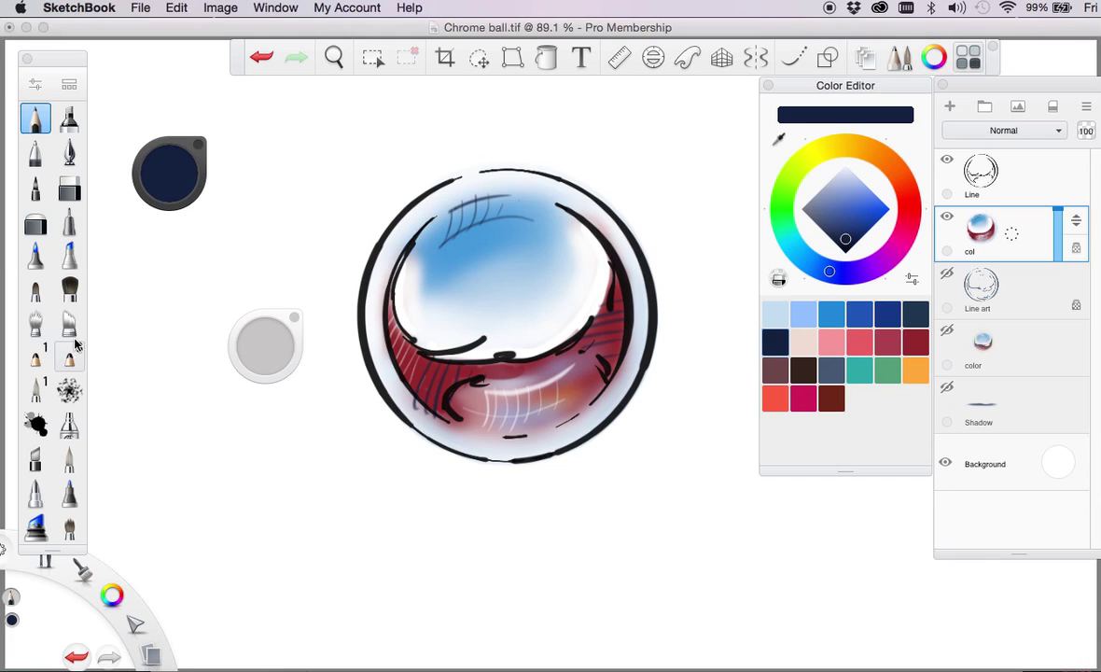
Airbrush dark navy shading over the top of the sky, beneath the horizon and along both sides of the red reflection.
left_click(69, 425)
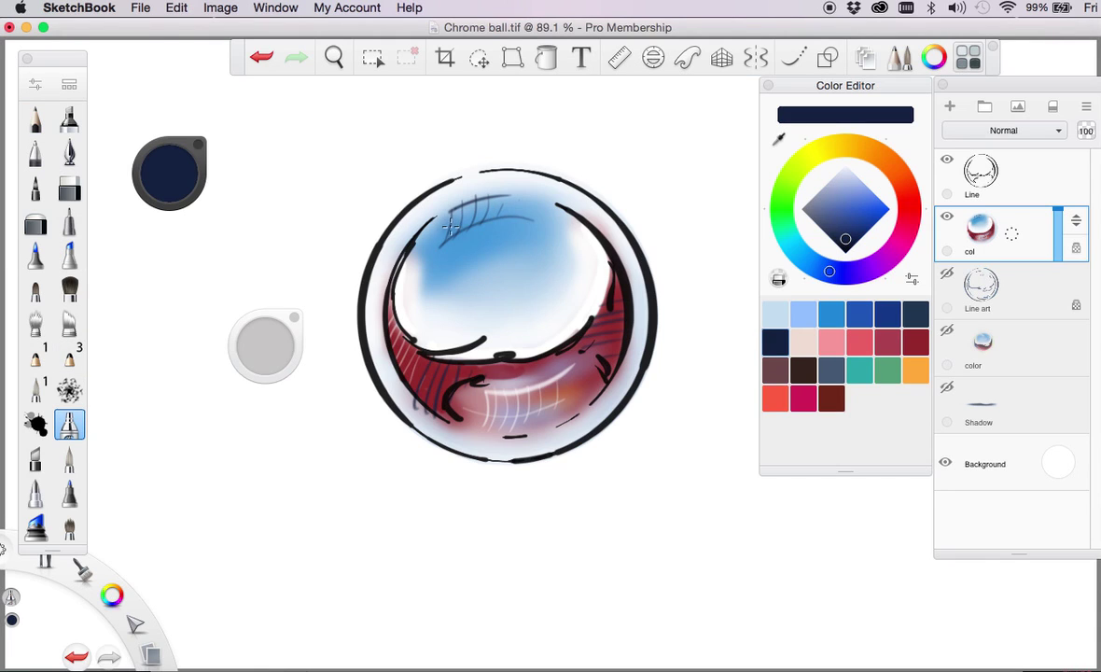
mouse_move(482, 194)
left_mouse_down()
mouse_move(394, 218)
mouse_move(403, 218)
left_mouse_up()
left_click(788, 454)
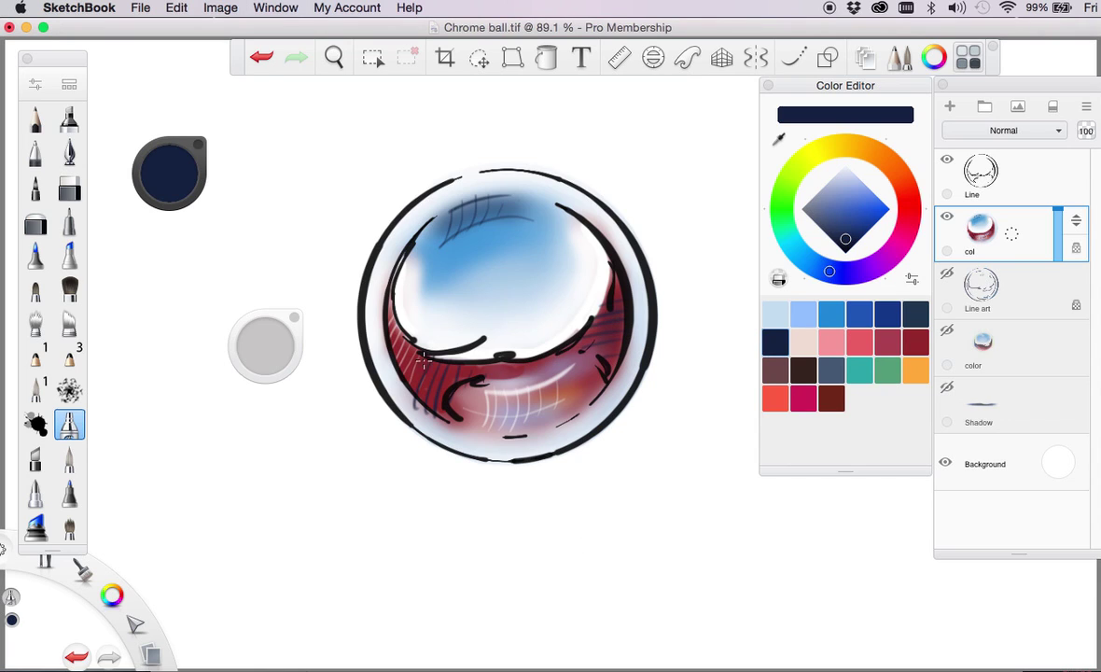
left_click_drag(382, 300, 363, 341)
mouse_move(448, 373)
left_mouse_down()
mouse_move(439, 336)
mouse_move(483, 332)
mouse_move(466, 343)
mouse_move(533, 329)
left_mouse_up()
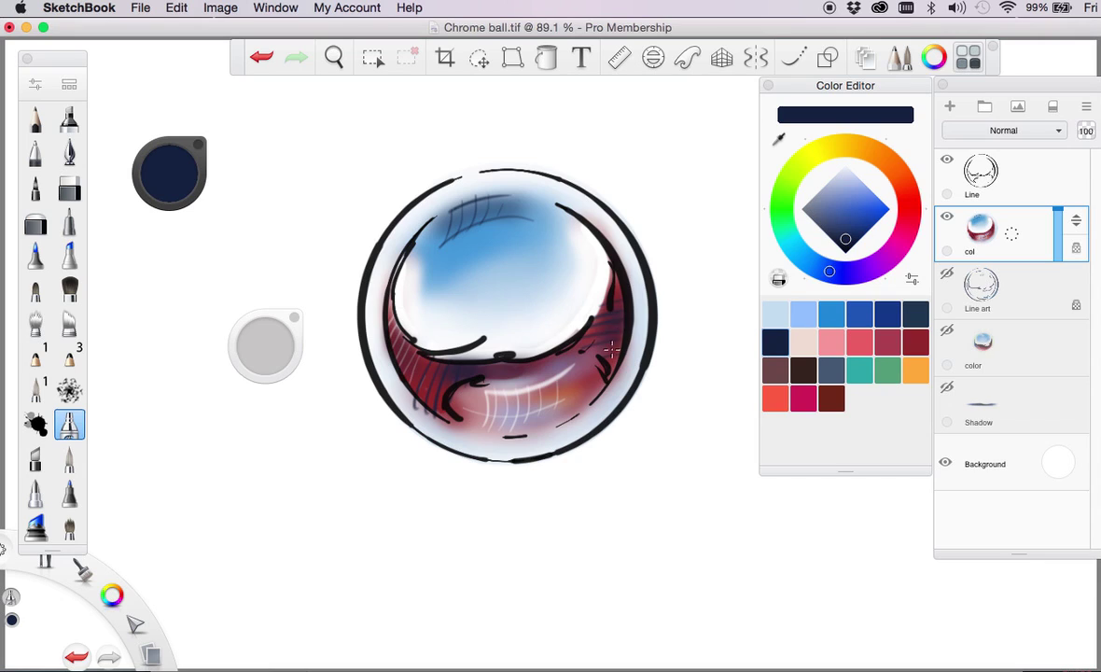
left_click_drag(612, 348, 614, 296)
Hide the Line layer, turn off the transparency lock on the Line art layer and reselect the col layer.
left_click(947, 161)
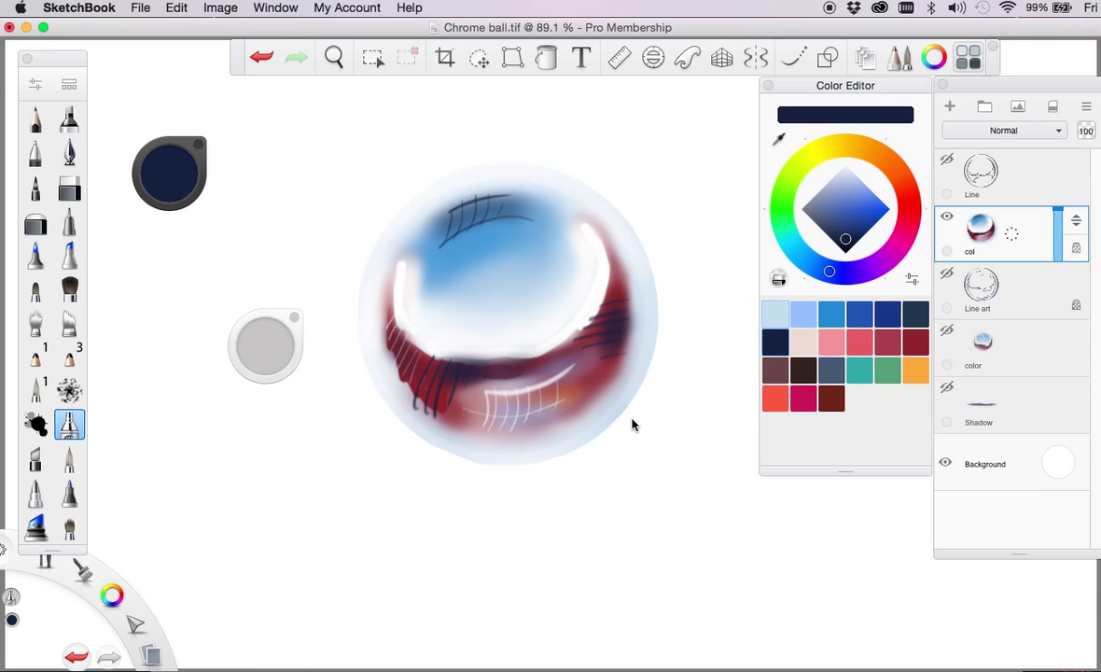
left_click(1077, 309)
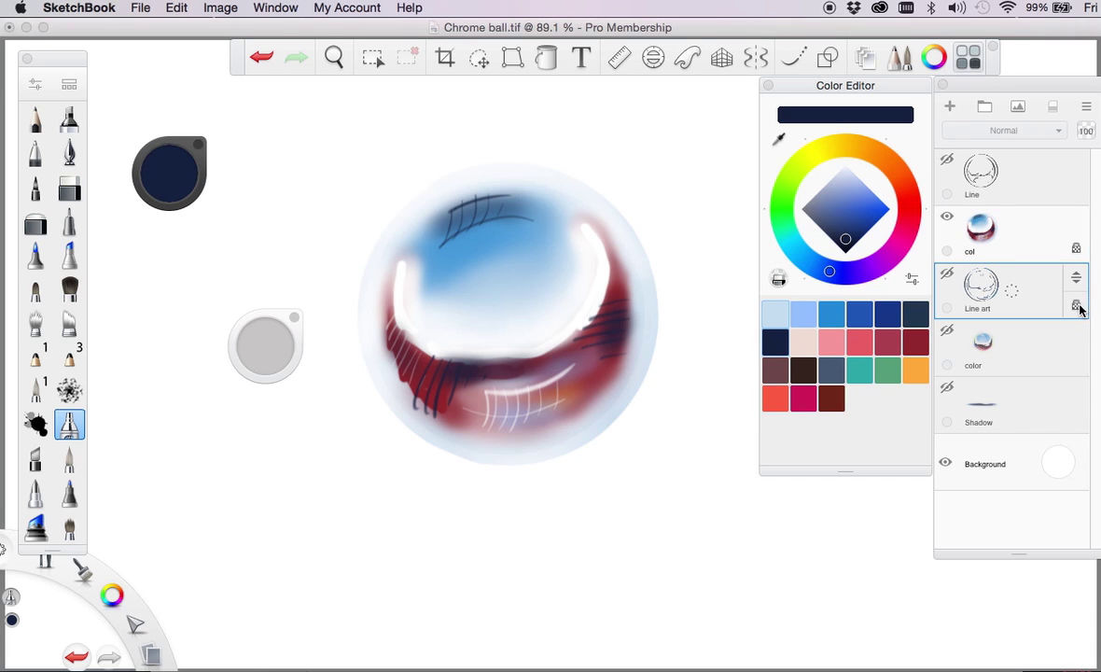
left_click(1078, 248)
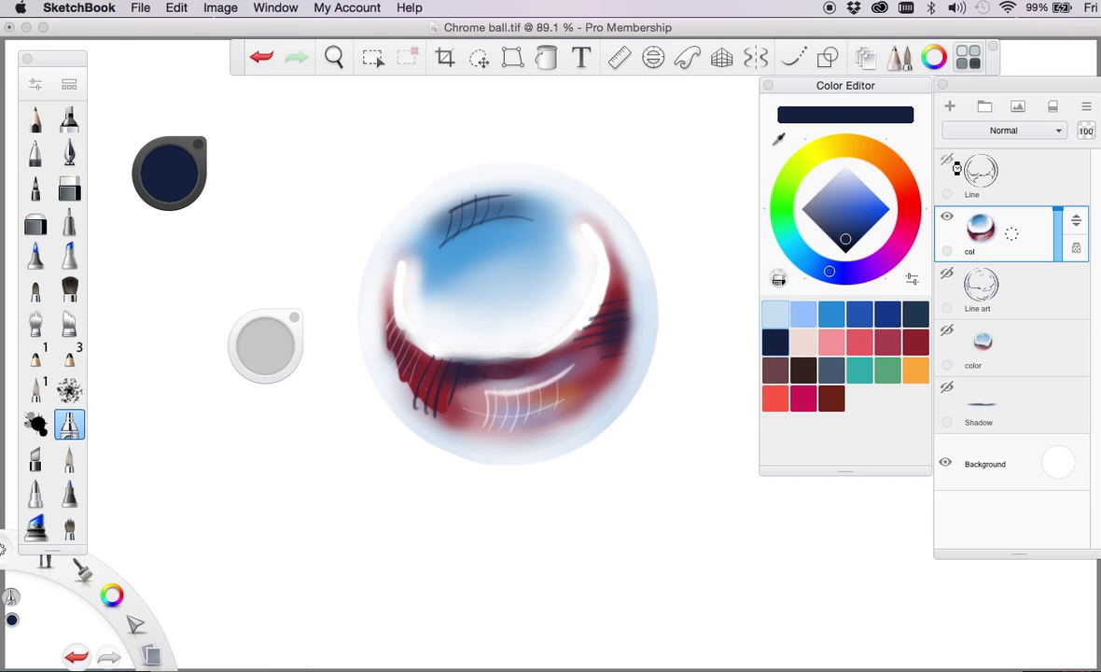
Show the Line layer again and add a new layer directly below the col layer.
left_click(947, 159)
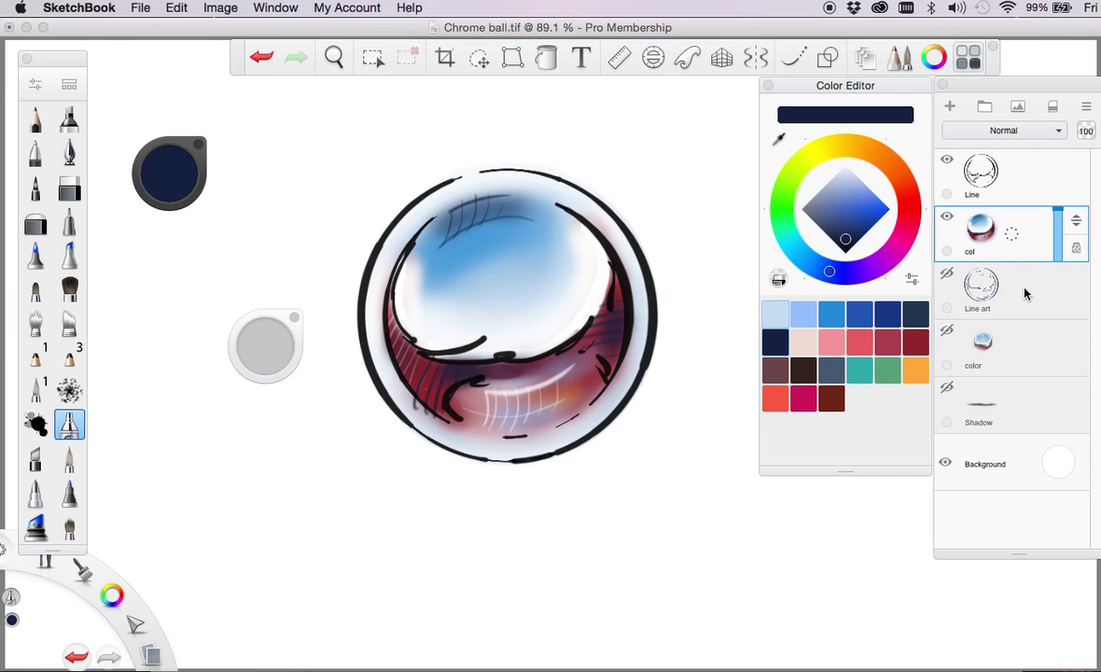
left_click_drag(1022, 296, 1022, 236)
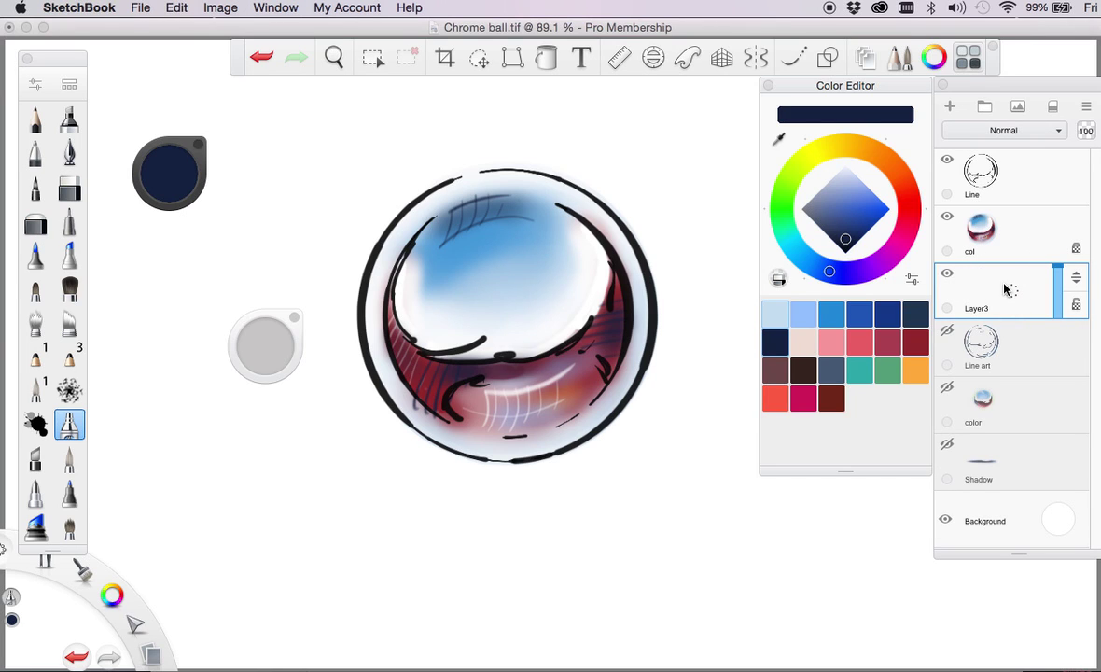
Remove the stray extra layer and rename the empty layer below col as shadow.
left_click_drag(942, 273, 1007, 244)
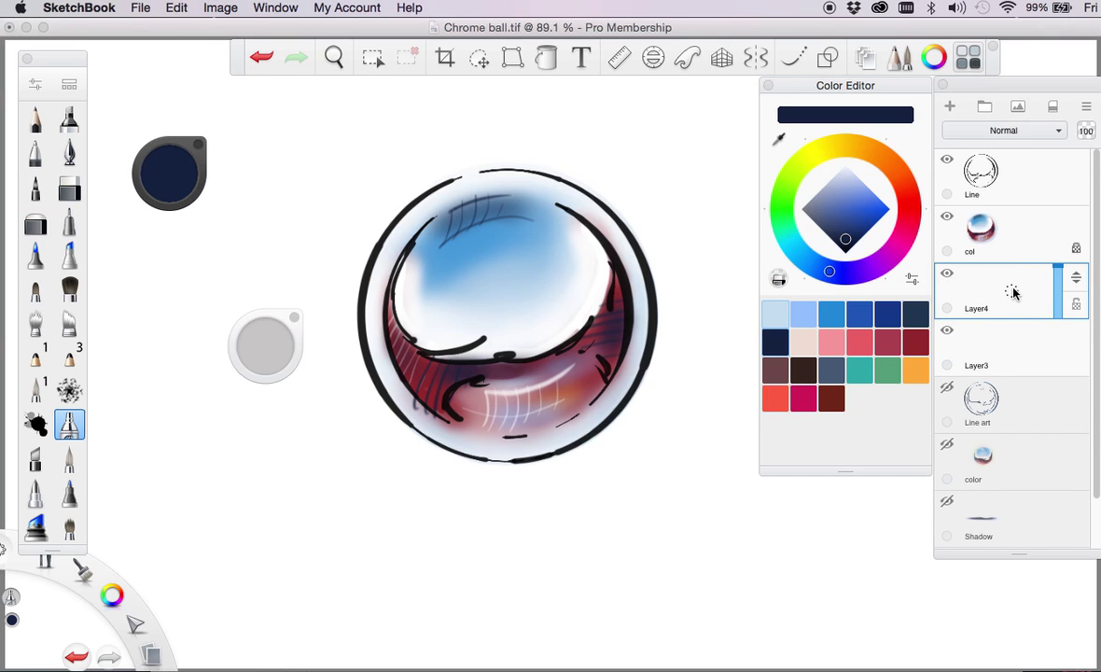
left_click_drag(1014, 295, 1064, 289)
left_click_drag(1008, 330, 796, 346)
type("shadow")
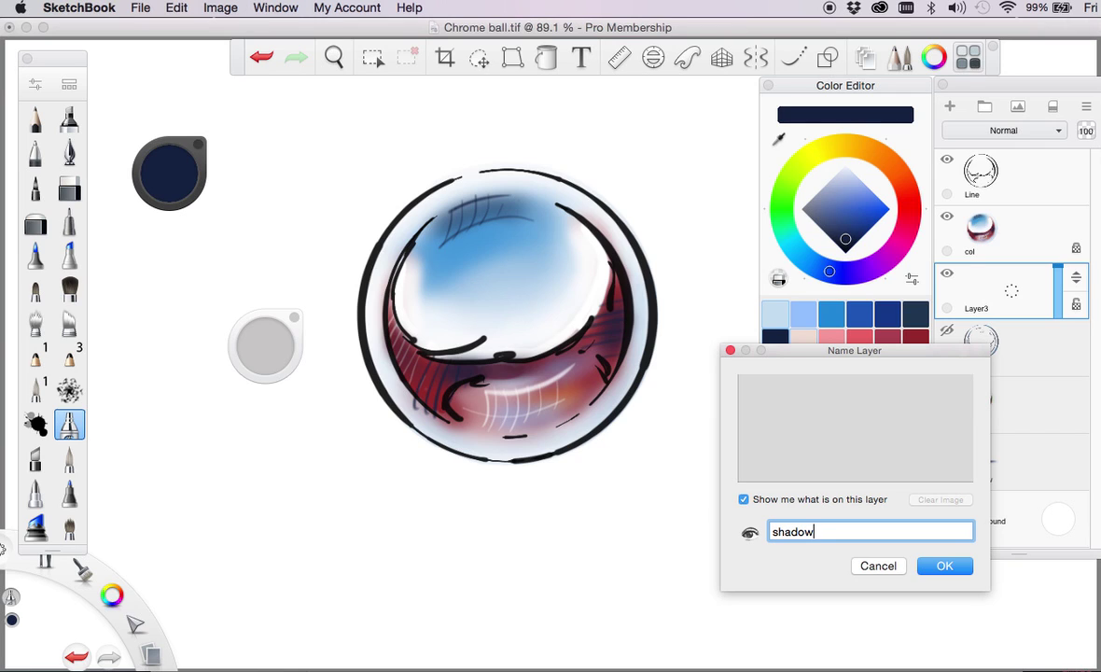
left_click(942, 565)
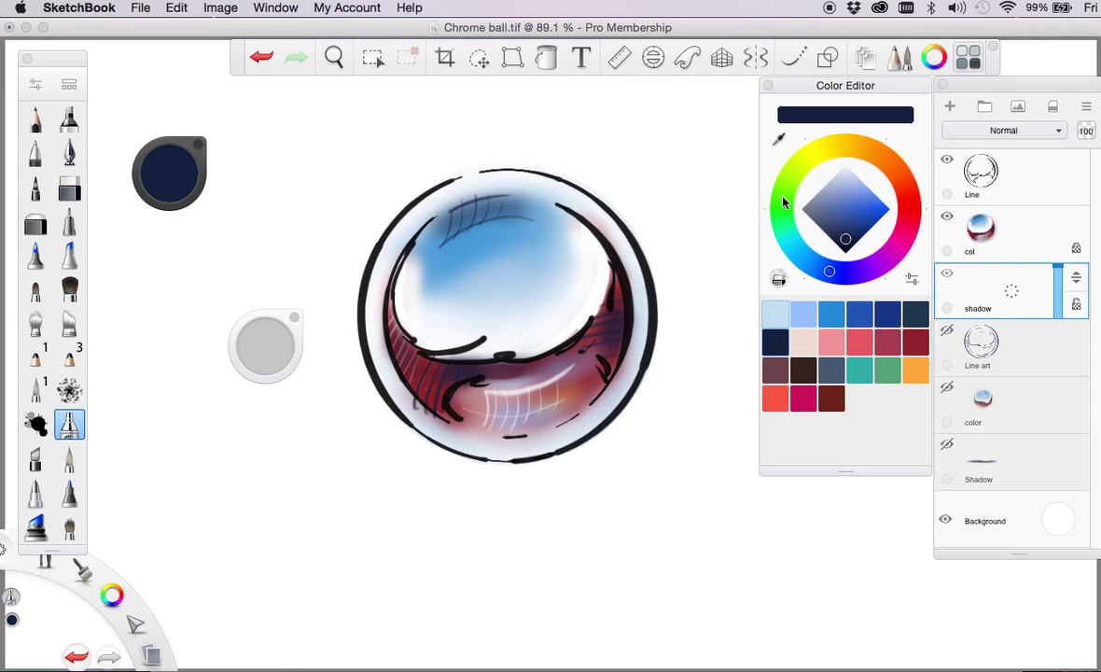
Place the straight ruler horizontally along the ball's base and airbrush a long light blue ground shadow extending to the left.
left_click(618, 58)
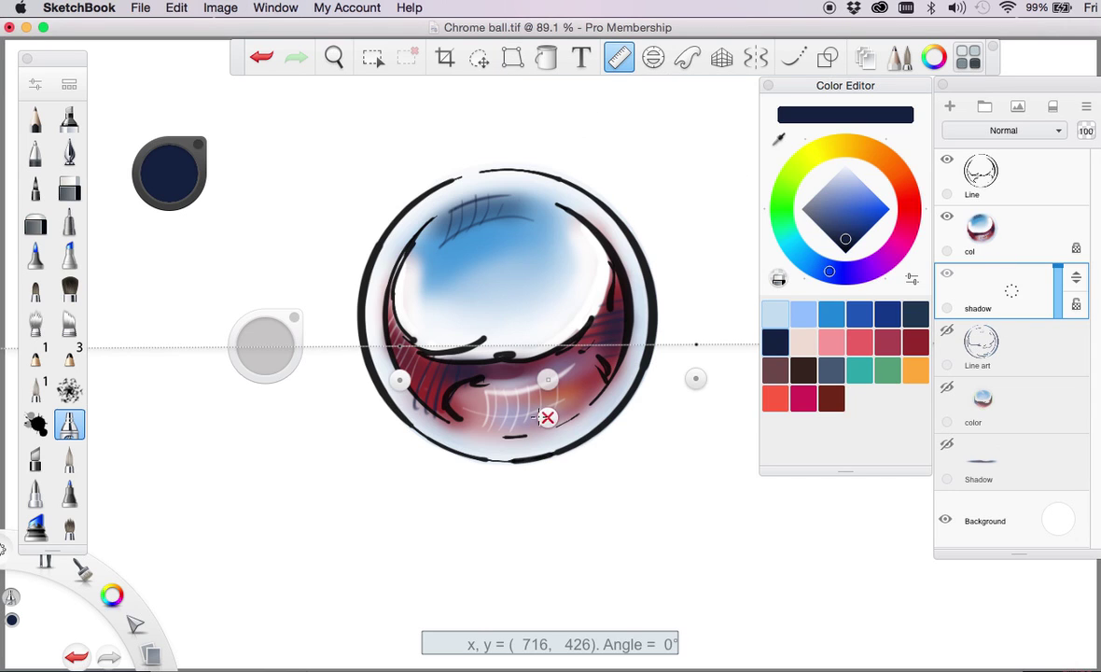
left_click_drag(547, 379, 508, 497)
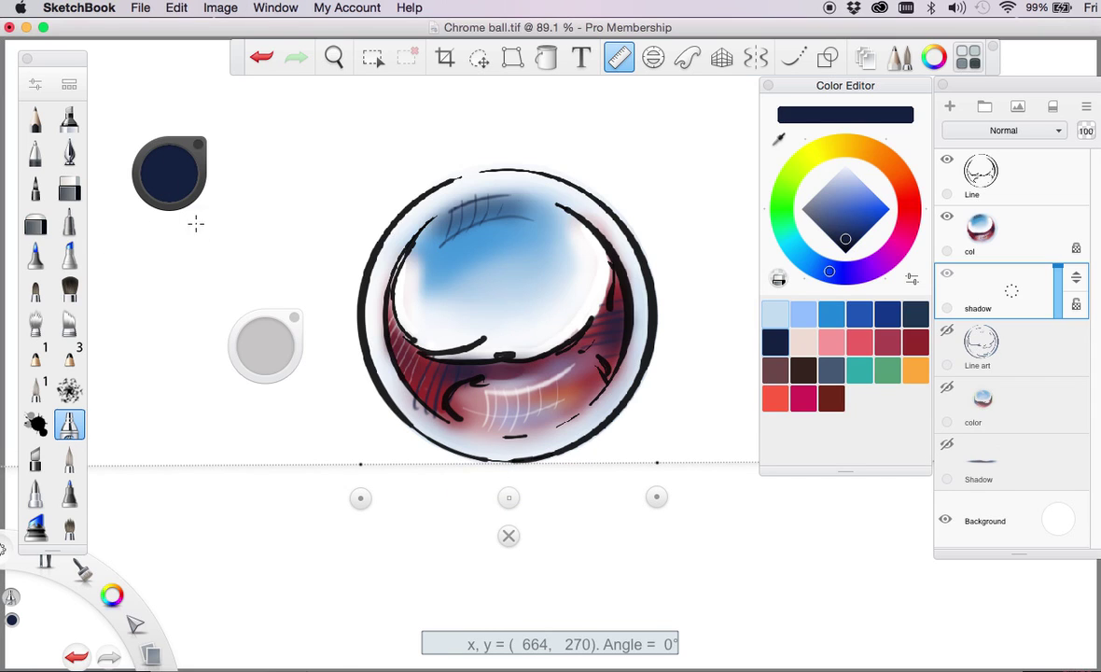
left_click(804, 320)
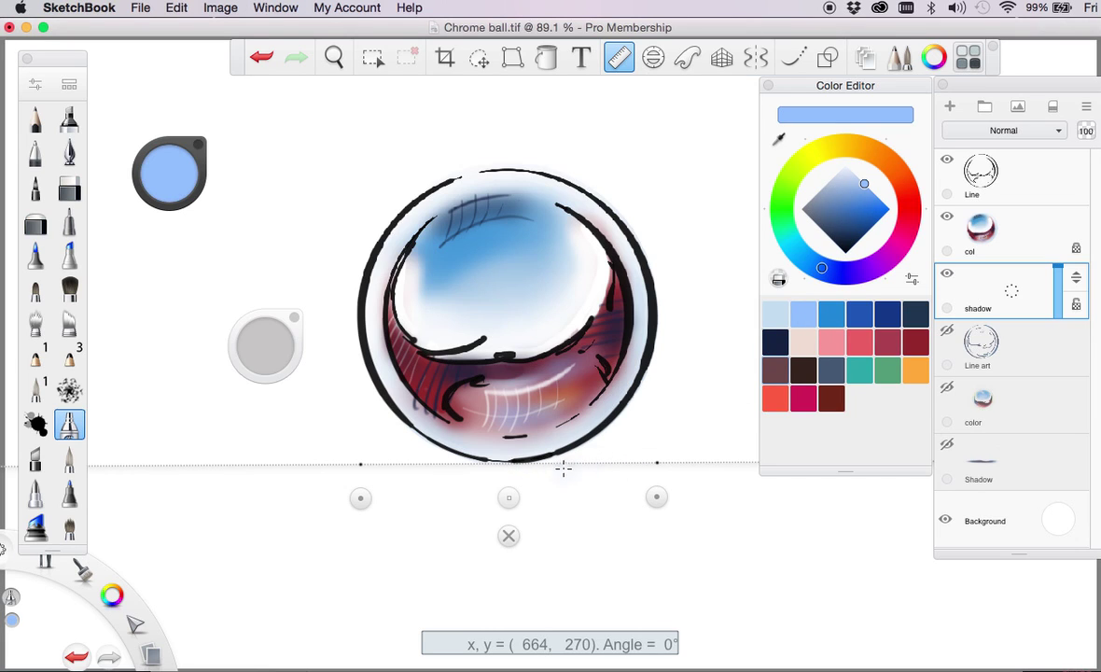
mouse_move(562, 464)
left_mouse_down()
mouse_move(578, 468)
mouse_move(420, 463)
mouse_move(580, 462)
mouse_move(341, 466)
left_mouse_up()
mouse_move(265, 352)
left_mouse_down()
mouse_move(432, 462)
mouse_move(582, 489)
mouse_move(319, 472)
mouse_move(457, 474)
mouse_move(469, 482)
mouse_move(278, 479)
mouse_move(617, 493)
left_mouse_up()
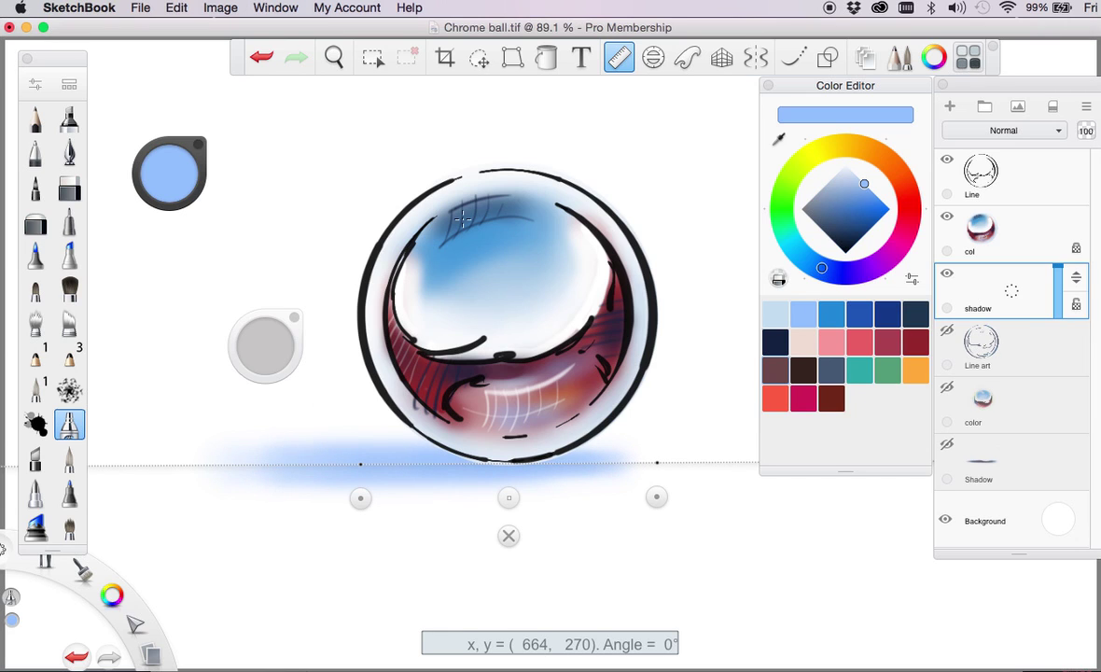
Airbrush a darker navy blue contact shadow along the ruler directly beneath the ball.
left_click(841, 226)
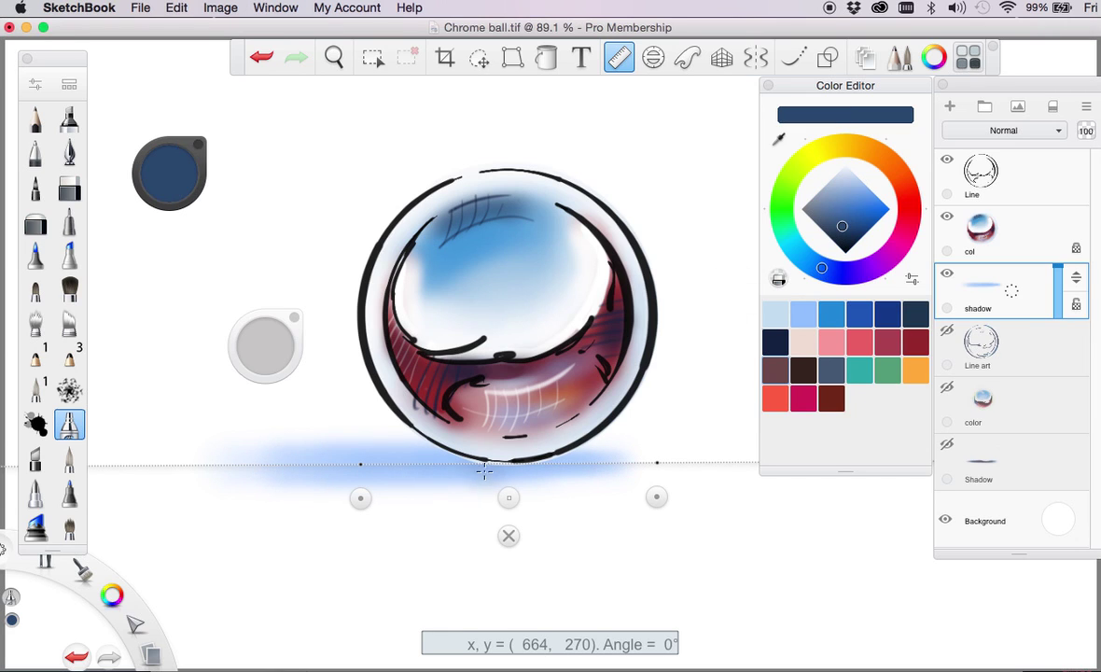
mouse_move(505, 466)
left_mouse_down()
mouse_move(572, 476)
mouse_move(412, 472)
mouse_move(547, 470)
mouse_move(416, 465)
mouse_move(552, 454)
mouse_move(447, 457)
left_mouse_up()
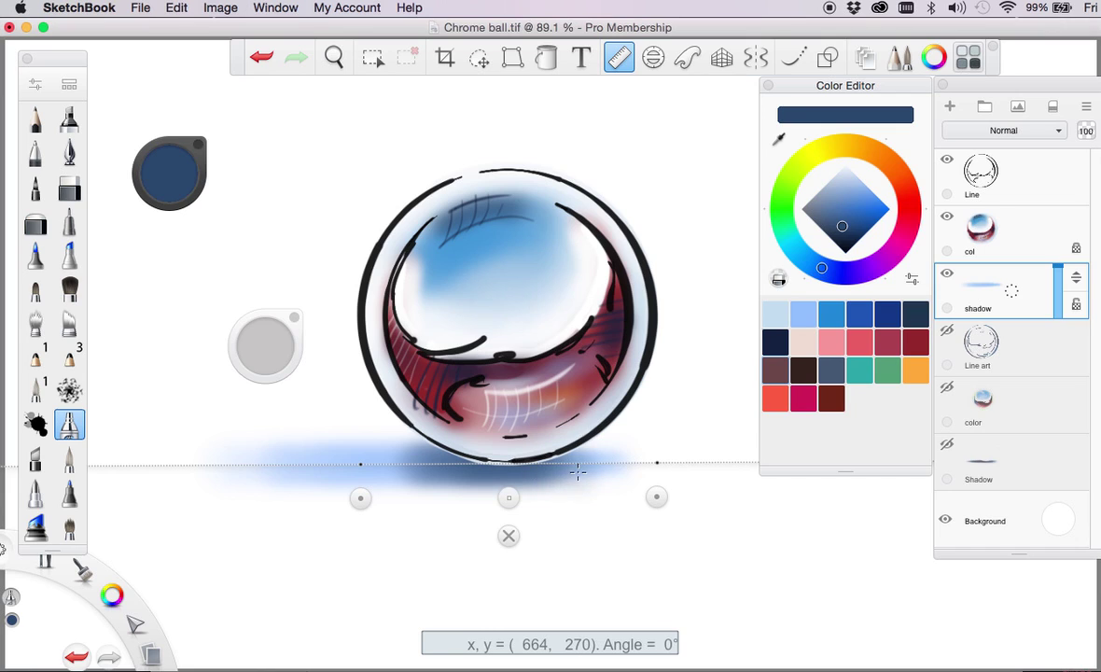
left_click_drag(527, 438, 425, 427)
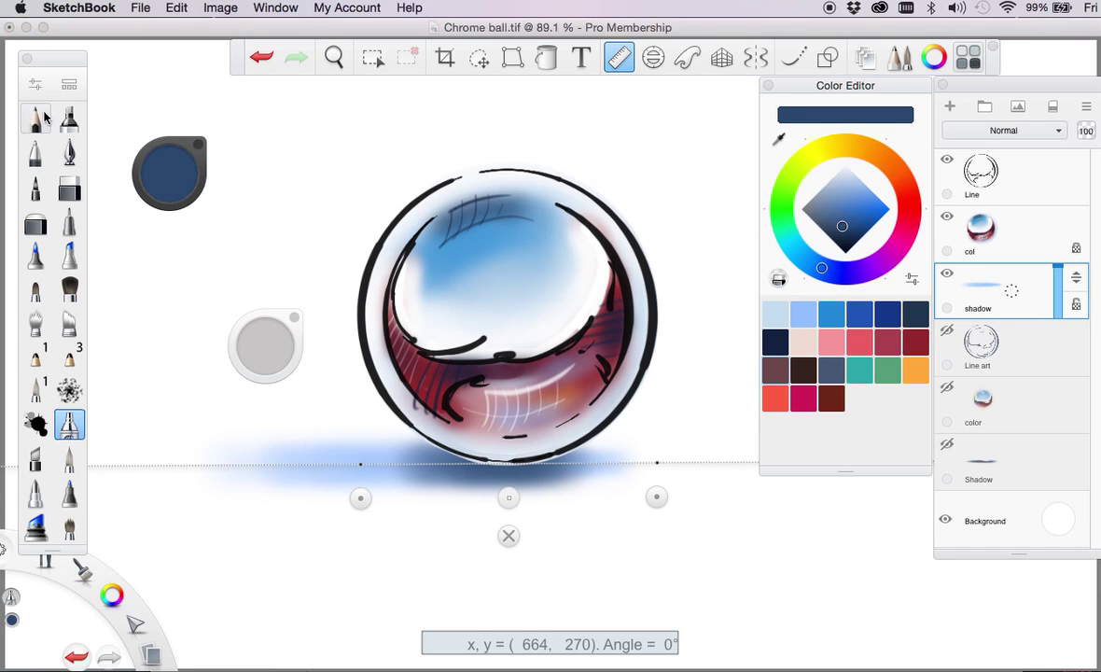
Turn off the ruler and pencil diagonal dark blue hatching across the ground shadow beneath the ball.
left_click(35, 118)
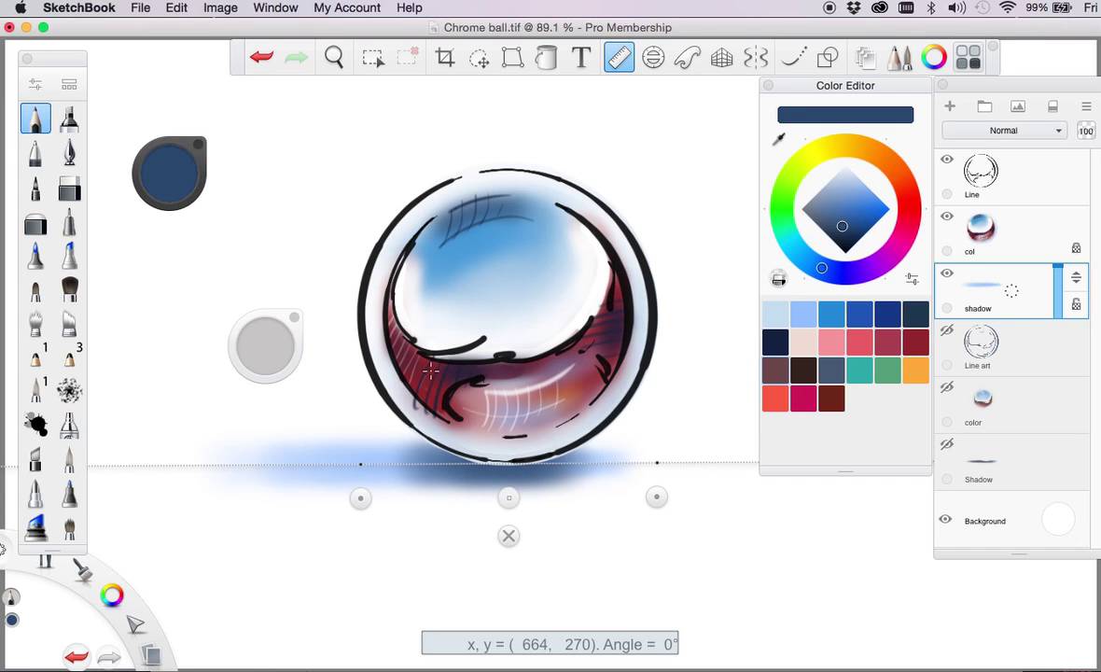
left_click(618, 57)
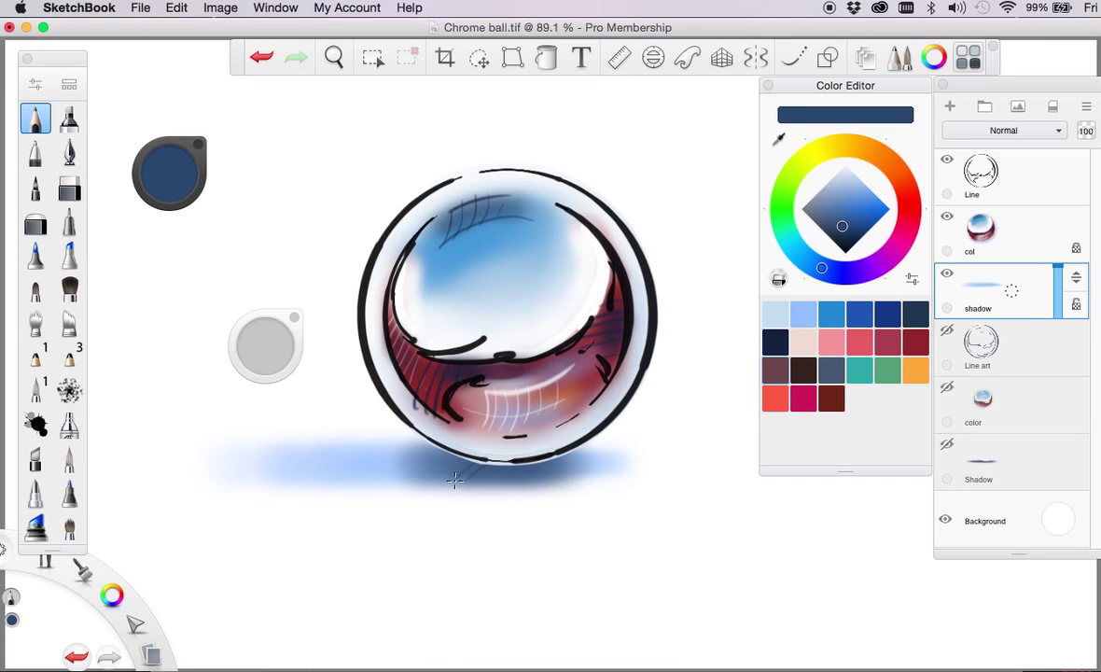
mouse_move(427, 448)
left_mouse_down()
mouse_move(401, 479)
mouse_move(374, 477)
left_mouse_up()
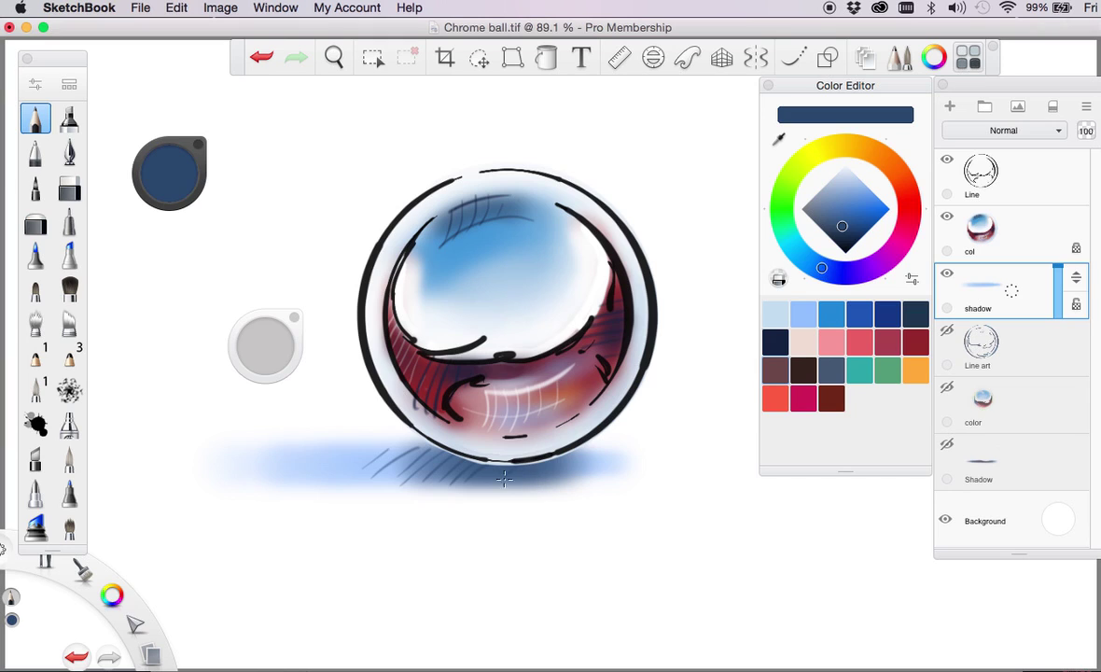
left_click_drag(586, 453, 556, 482)
Erase the pale color on the col layer that spills past the ball's outline over the shadow.
left_click(1076, 250)
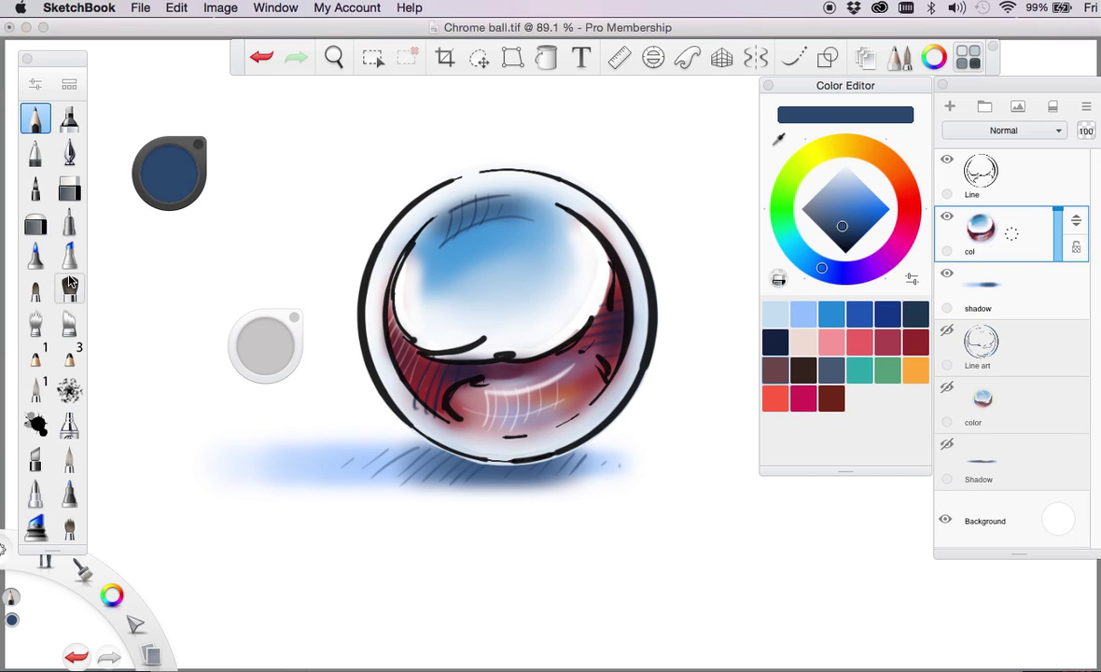
left_click(68, 191)
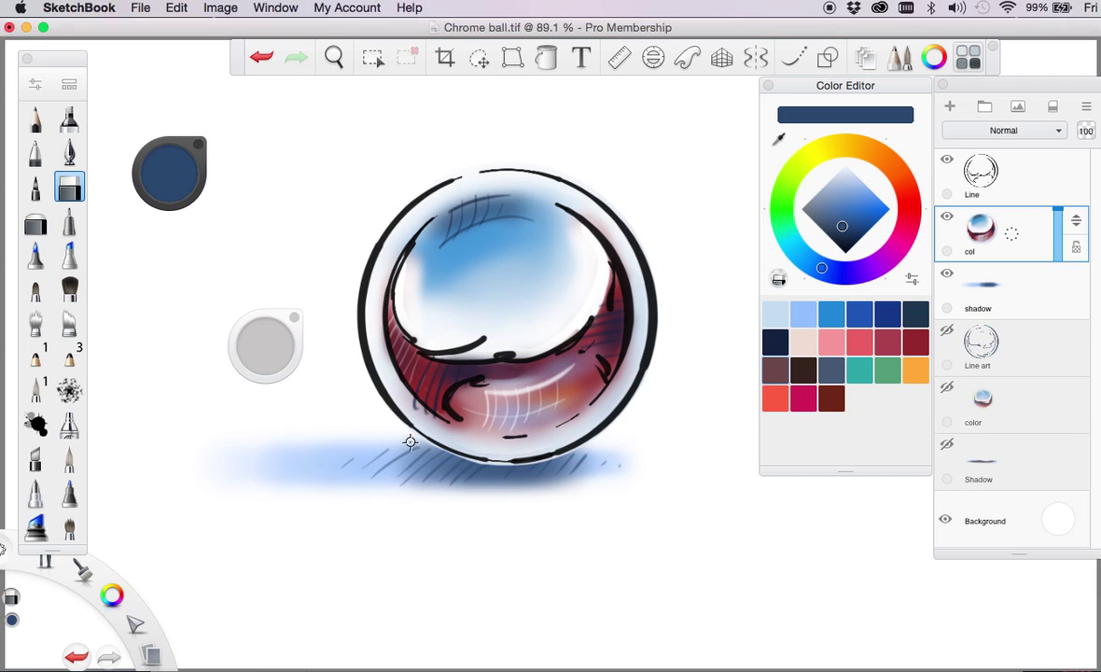
mouse_move(269, 319)
left_mouse_down()
mouse_move(322, 352)
mouse_move(359, 353)
left_mouse_up()
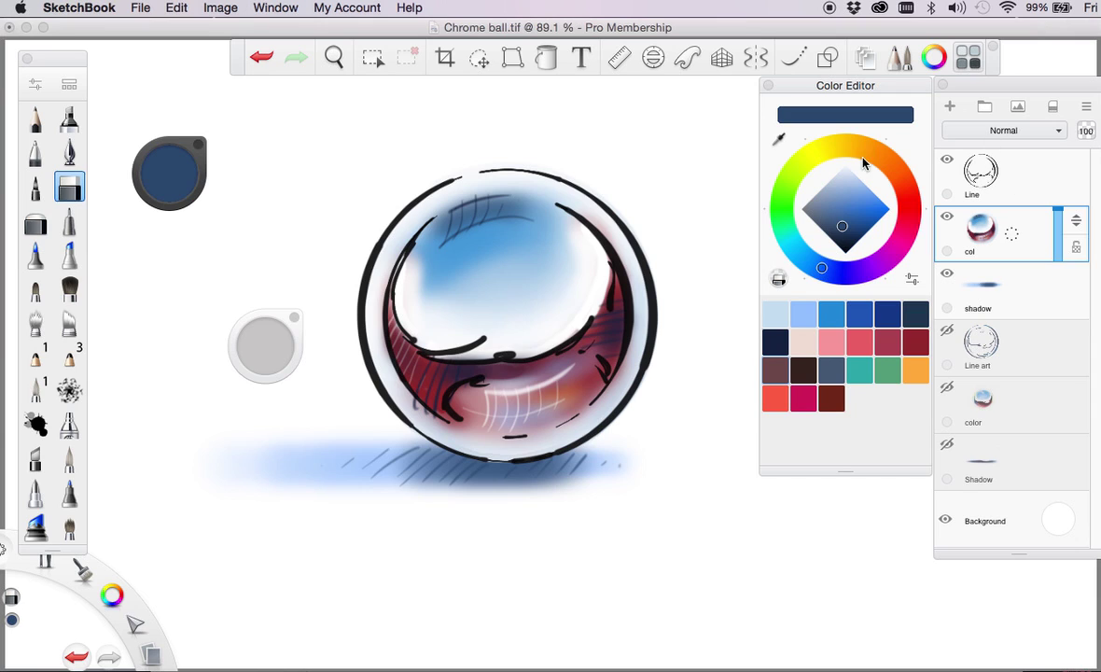
Try the Multiply blend mode on the Line layer and restore it to Normal.
left_click(1030, 151)
left_click(1028, 132)
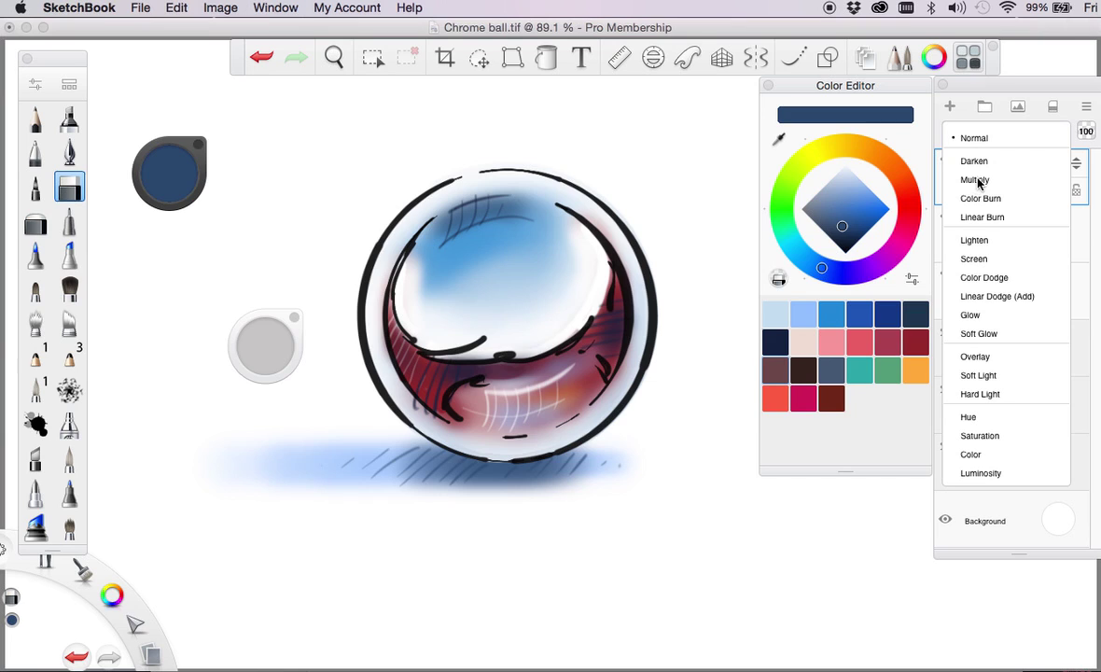
key("Escape")
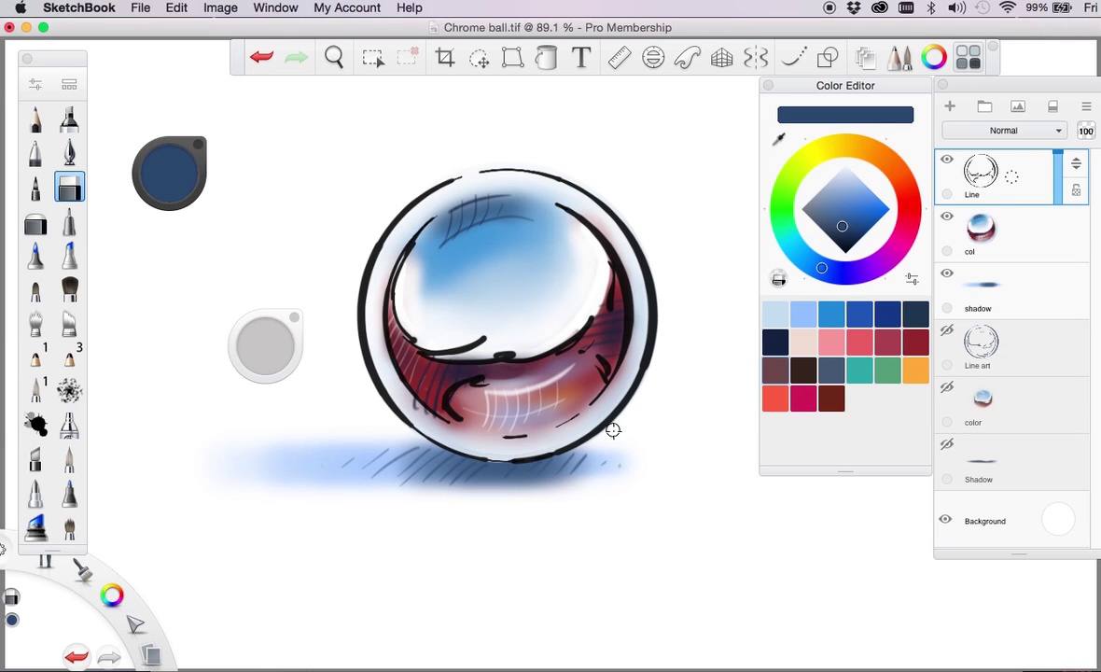
left_click(946, 130)
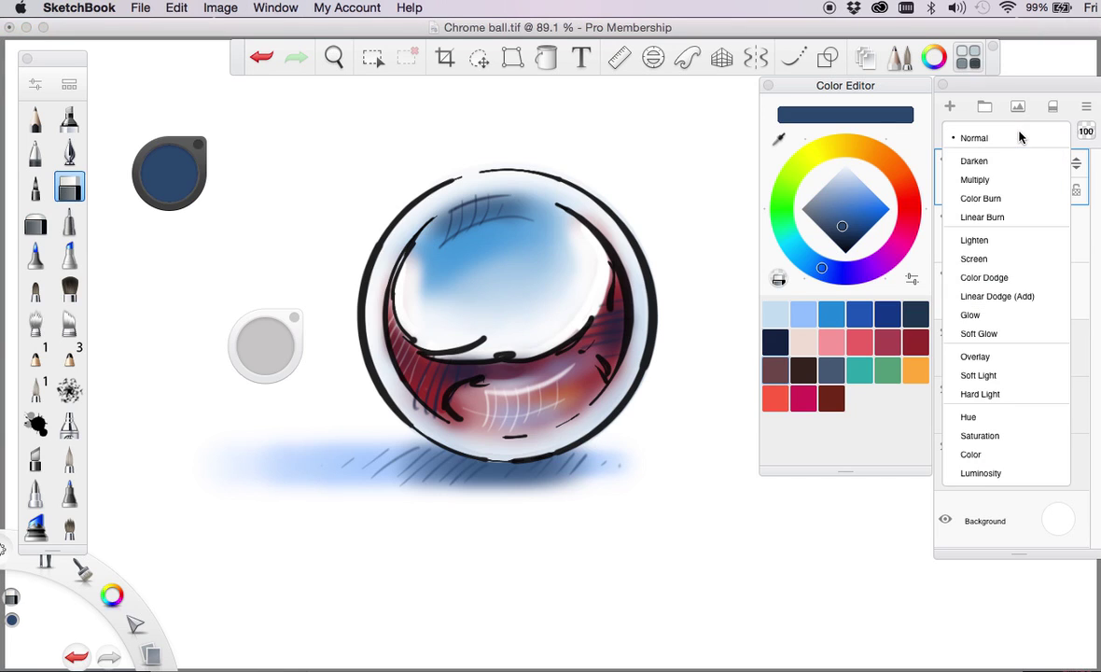
left_click(989, 179)
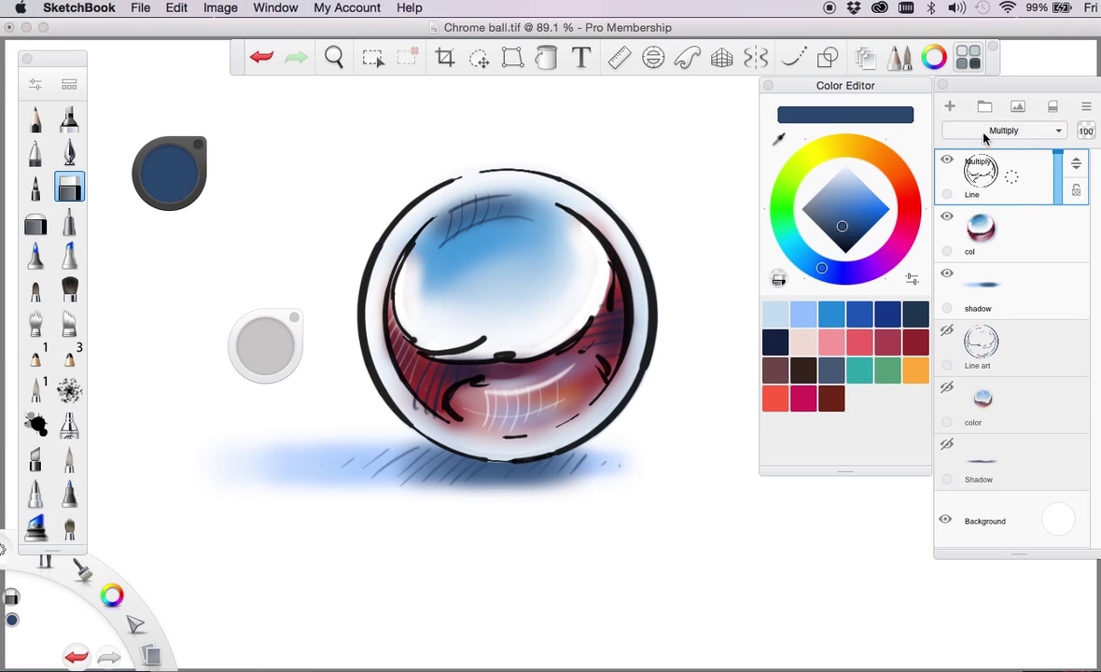
left_click(1020, 132)
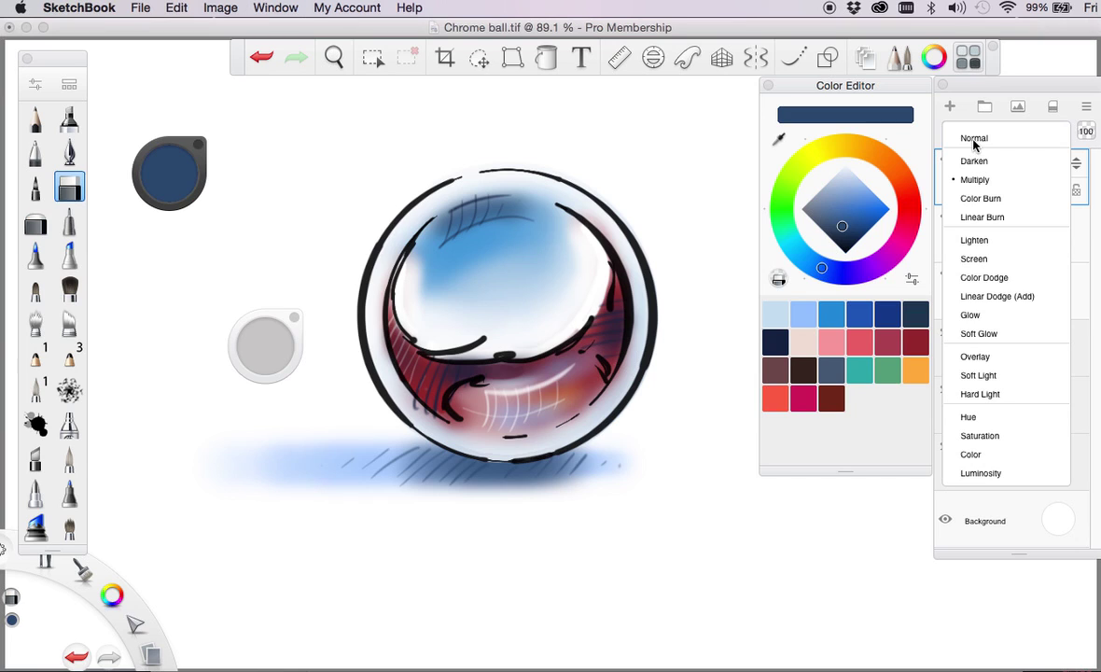
left_click(992, 137)
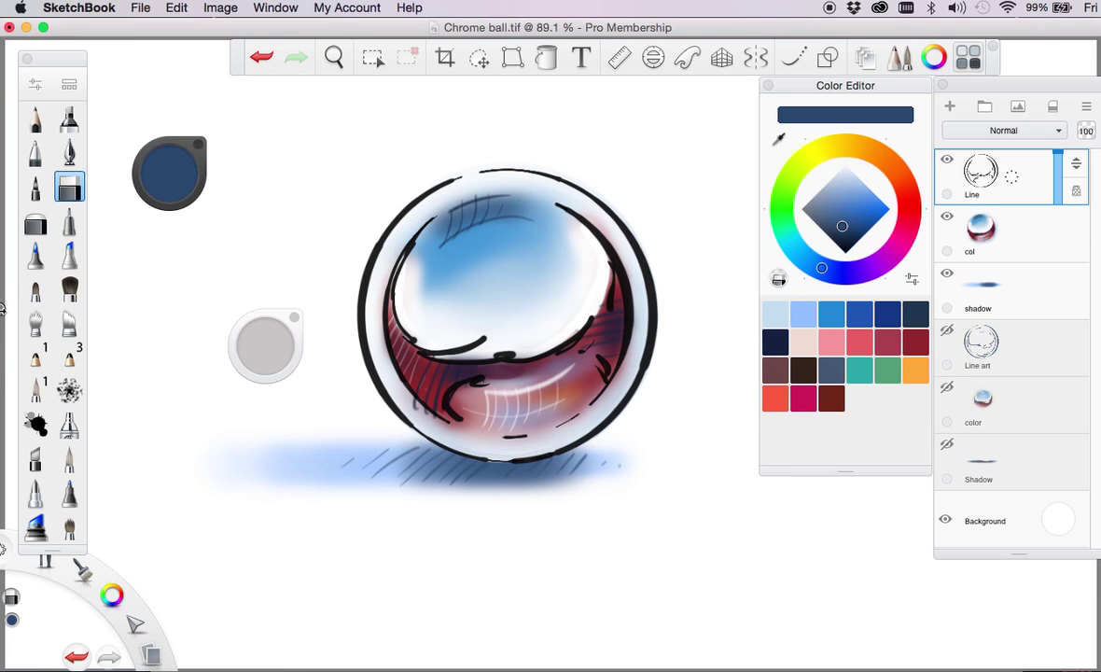
Airbrush medium blue over the Line layer's ink on the upper-left outline, the right edge and the horizon lines.
left_click(69, 424)
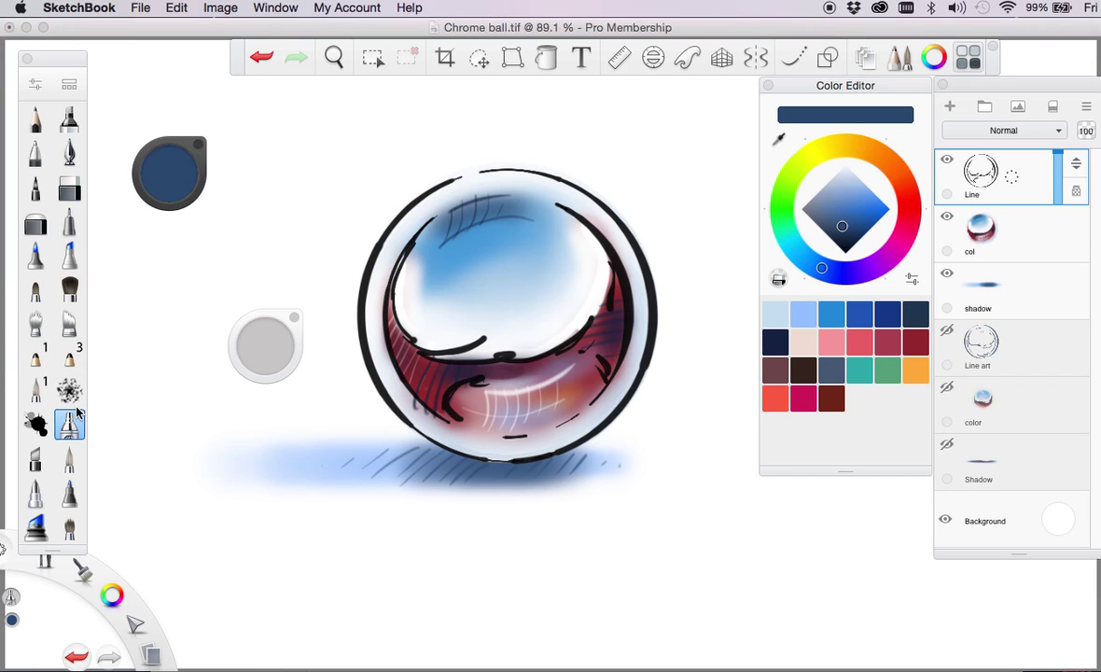
left_click_drag(844, 227, 842, 210)
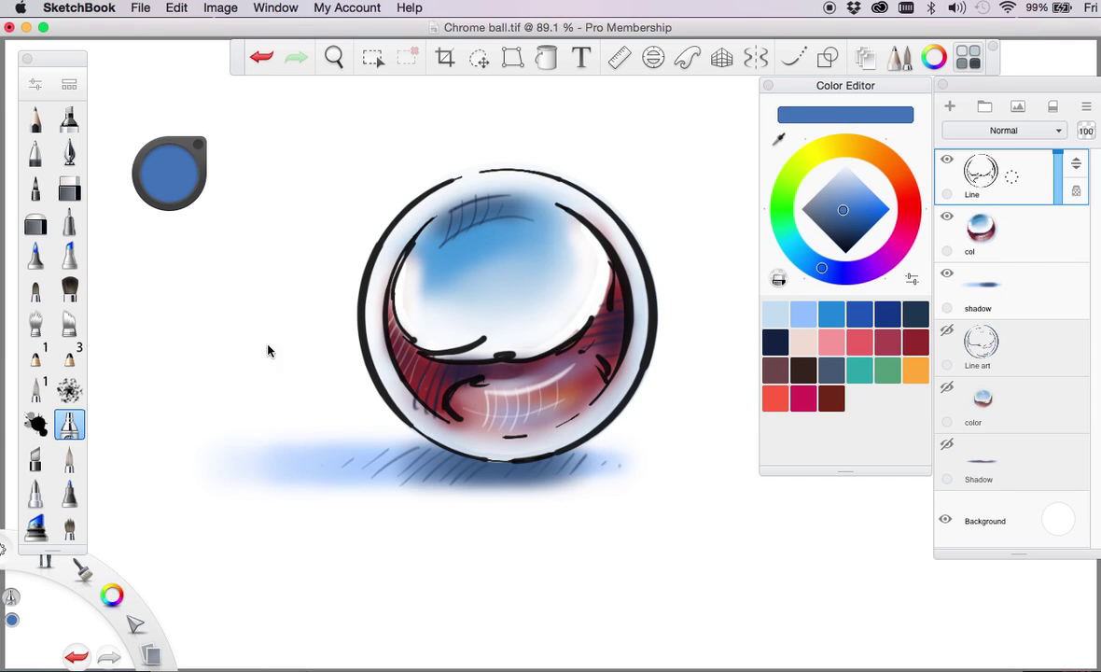
mouse_move(268, 349)
left_mouse_down()
mouse_move(344, 364)
mouse_move(253, 341)
left_mouse_up()
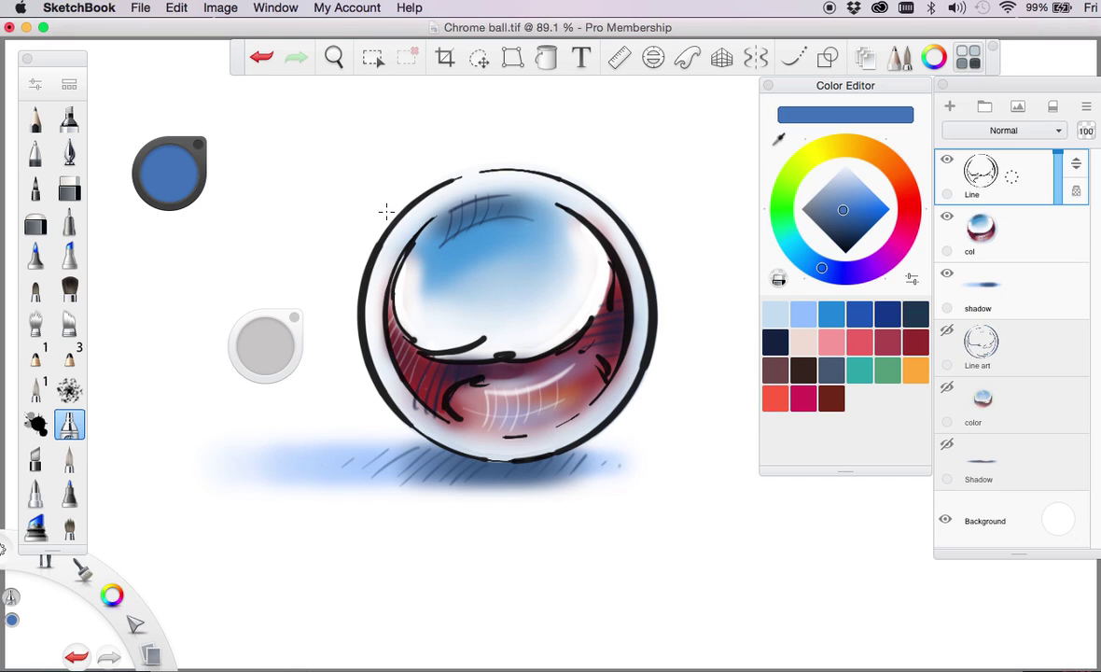
mouse_move(467, 174)
left_mouse_down()
mouse_move(394, 212)
mouse_move(348, 277)
mouse_move(430, 190)
mouse_move(340, 316)
mouse_move(408, 206)
mouse_move(344, 319)
mouse_move(375, 242)
mouse_move(341, 388)
left_mouse_up()
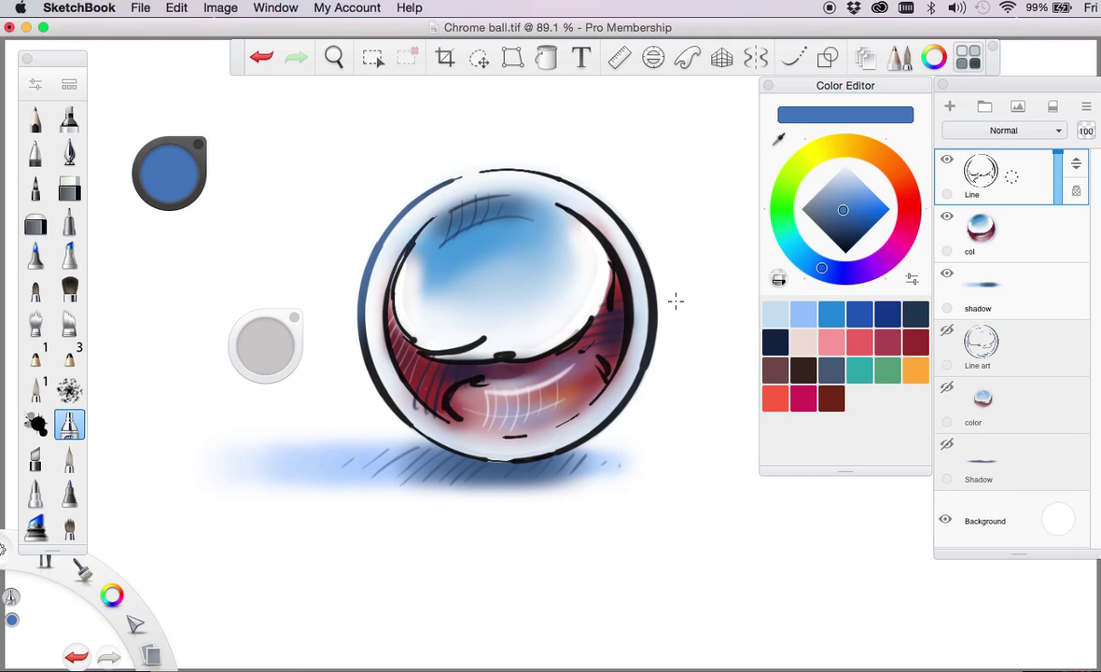
left_click_drag(675, 301, 652, 359)
mouse_move(570, 323)
left_mouse_down()
mouse_move(534, 313)
mouse_move(490, 328)
mouse_move(511, 352)
left_mouse_up()
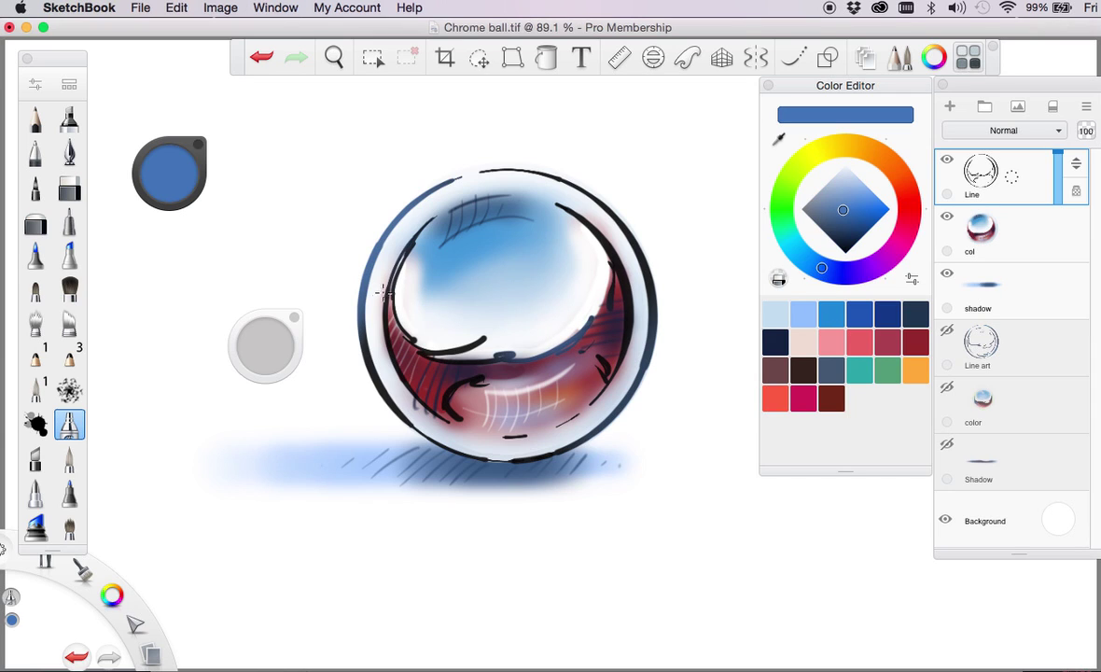
left_click_drag(382, 292, 383, 314)
mouse_move(455, 364)
left_mouse_down()
mouse_move(424, 332)
mouse_move(387, 321)
mouse_move(364, 291)
left_mouse_up()
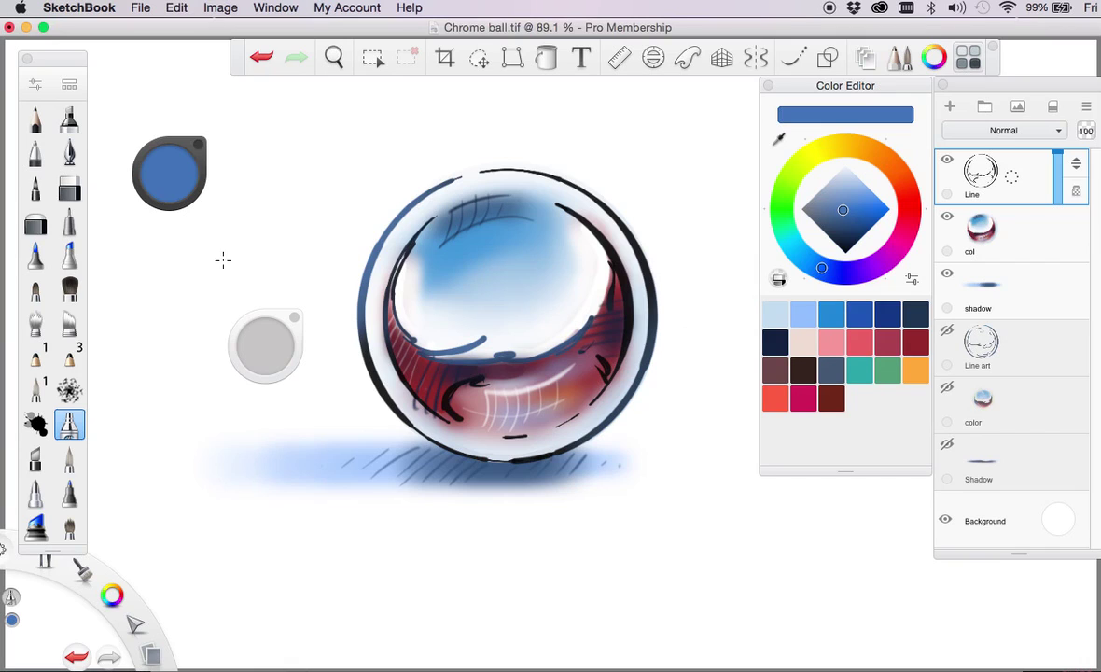
Airbrush near-black over the left horizon lines and dark red into the ball's ink lines on both sides.
left_click(833, 241)
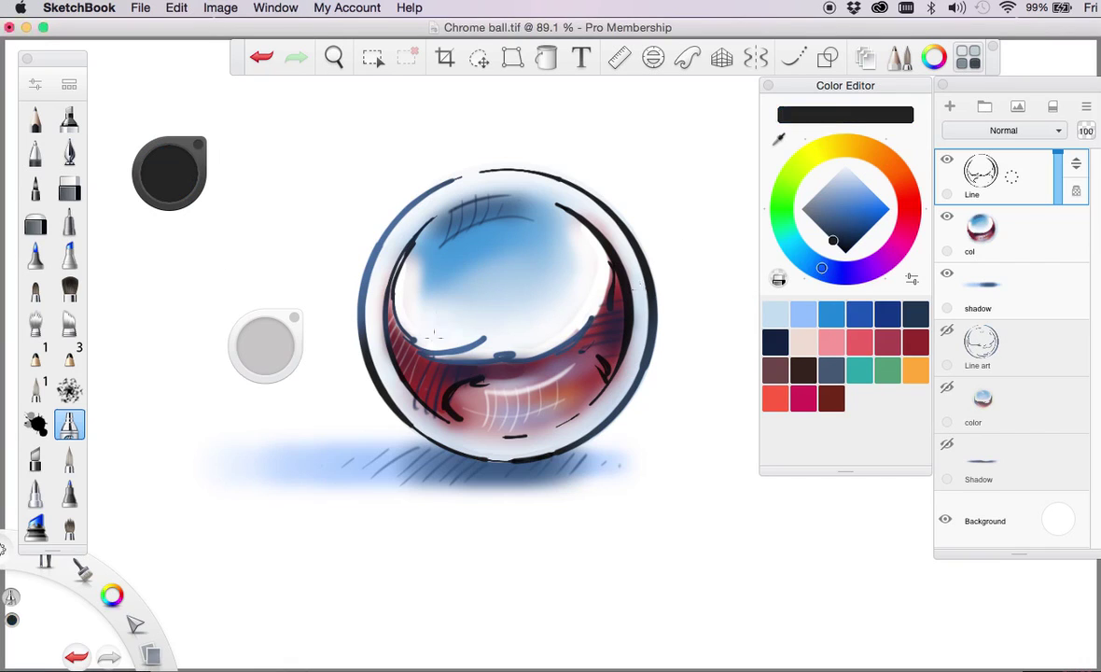
left_click_drag(498, 345, 426, 351)
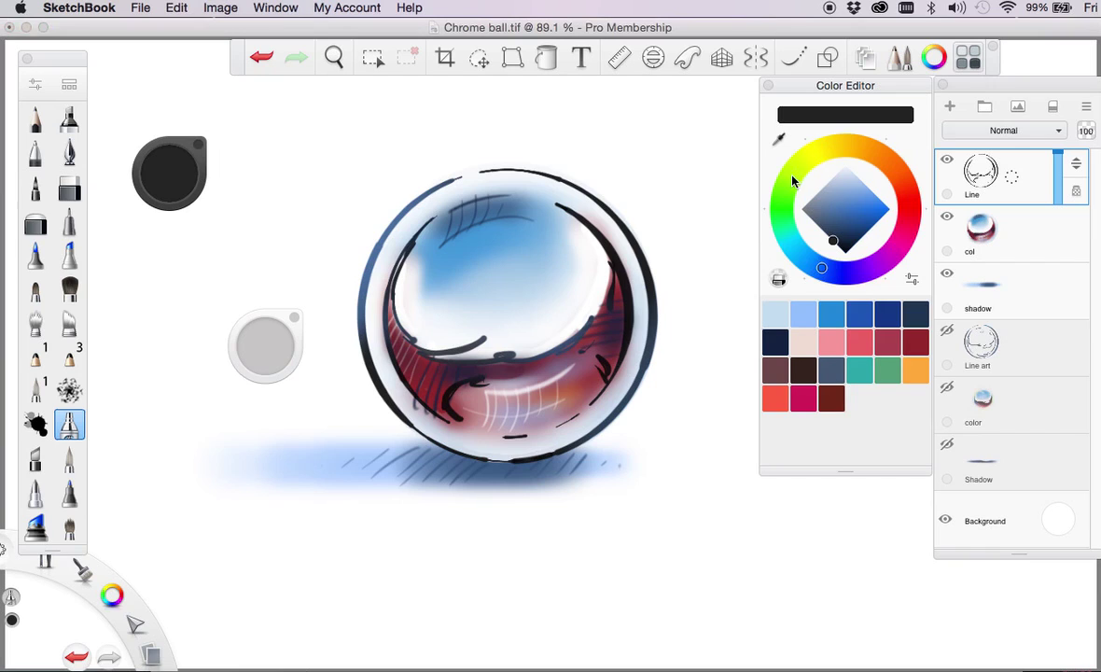
left_click(850, 219)
left_click(915, 343)
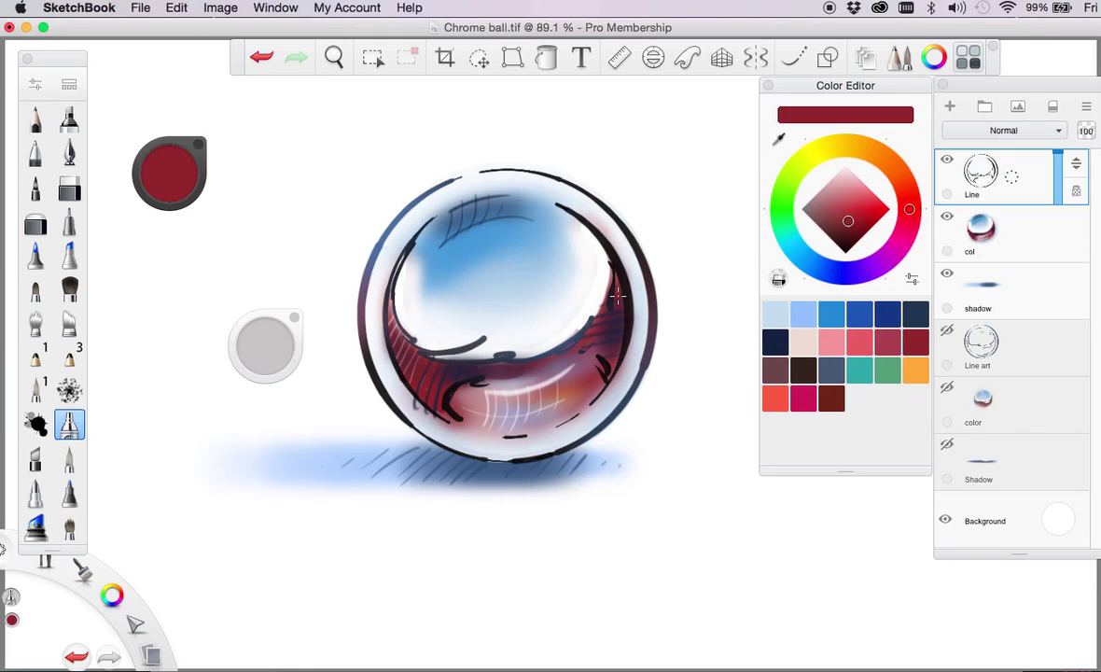
left_click_drag(617, 296, 616, 269)
Hide the Line, col and lowercase shadow layers and show the Line art, color and capitalized Shadow layers.
left_click(947, 164)
left_click(948, 217)
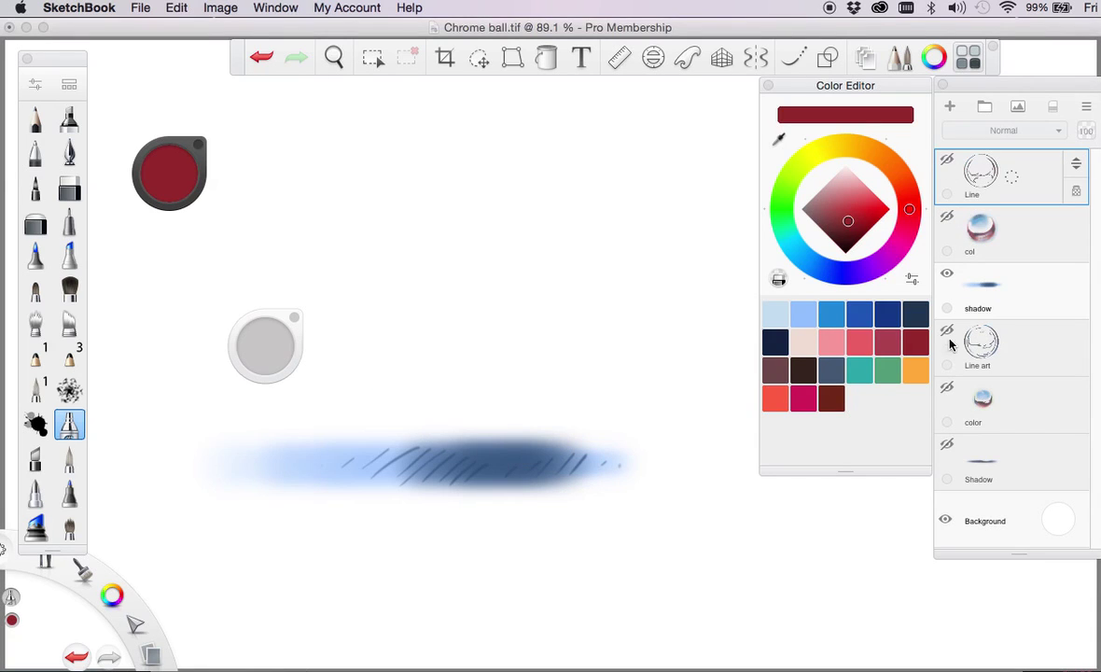
left_click(947, 331)
left_click(947, 387)
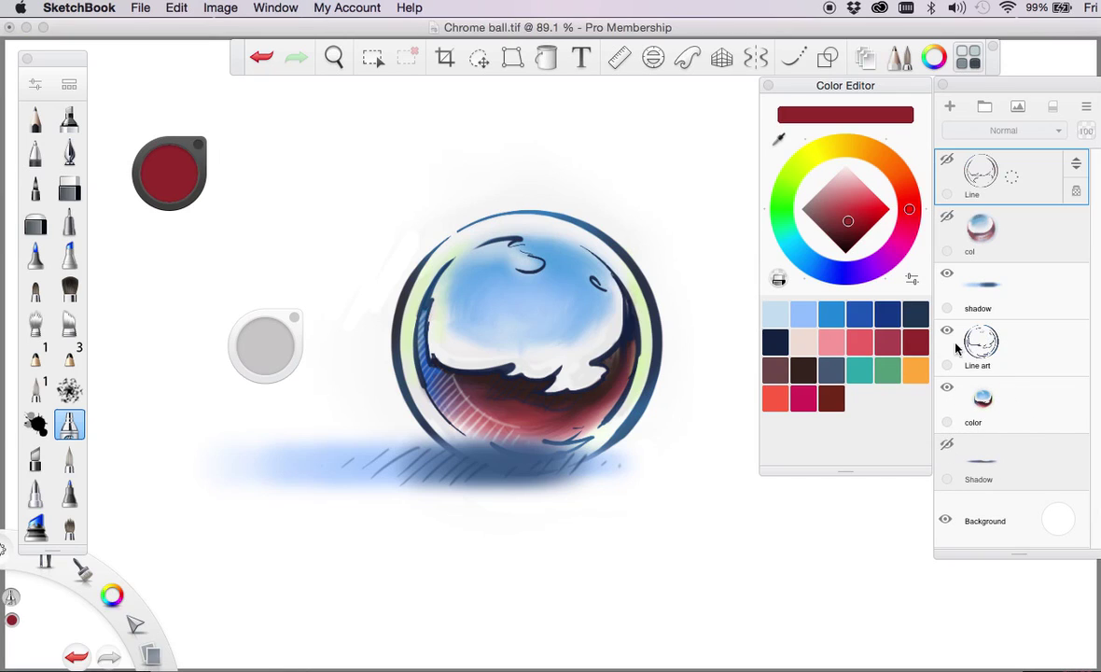
left_click(947, 277)
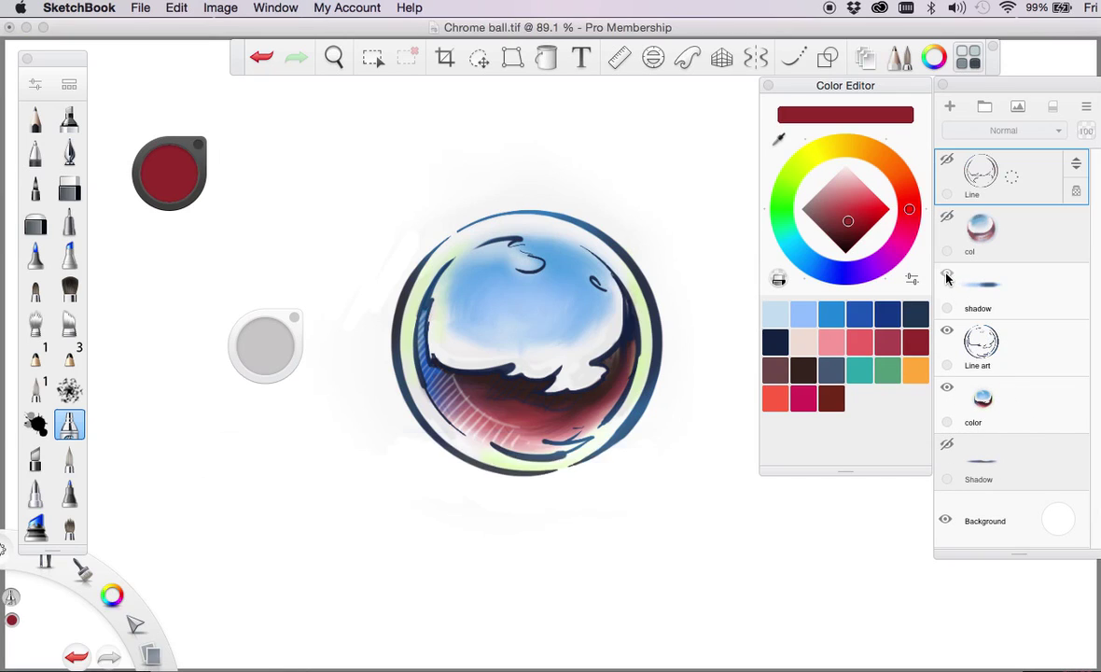
left_click(948, 445)
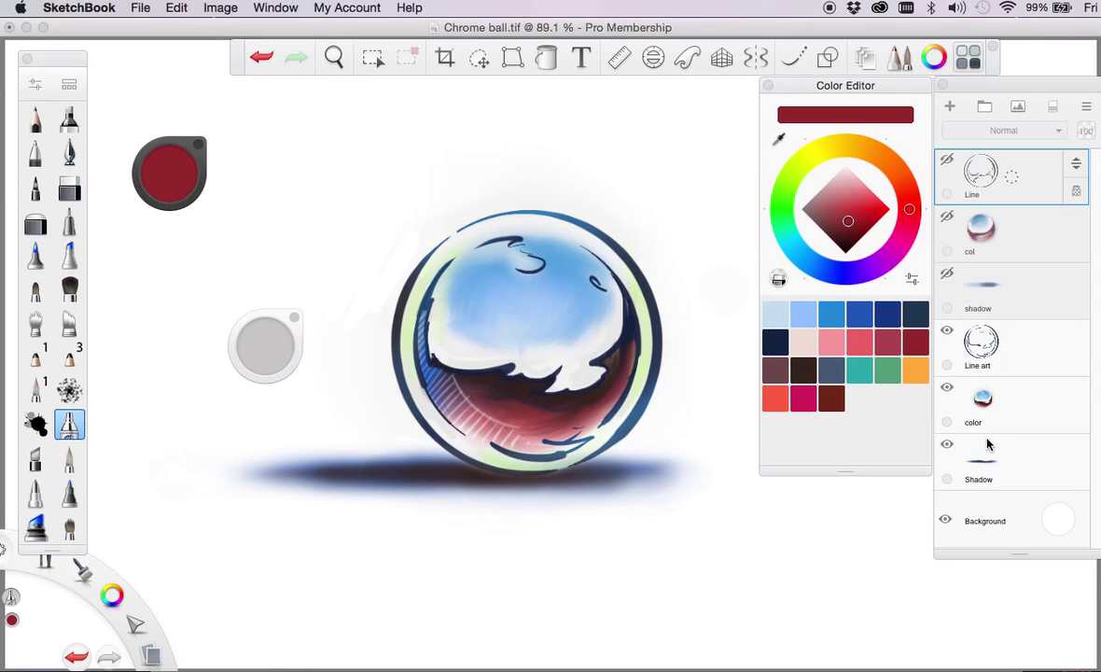